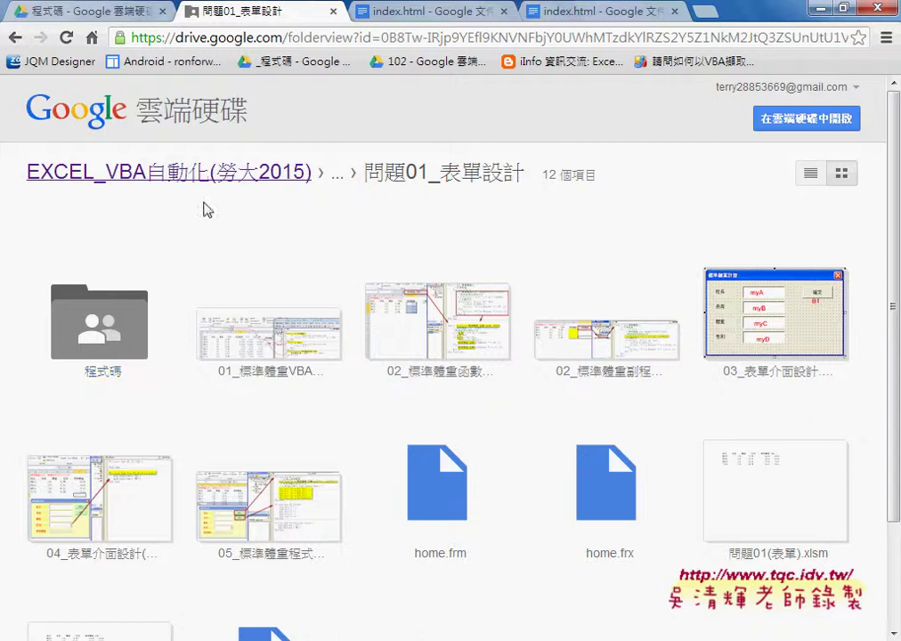
Look over the 問題01_表單設計 folder and preview the 05_標準體重程式 screenshot.
{"action": "left_click_drag", "start_coordinate": [363, 174], "coordinate": [525, 181]}
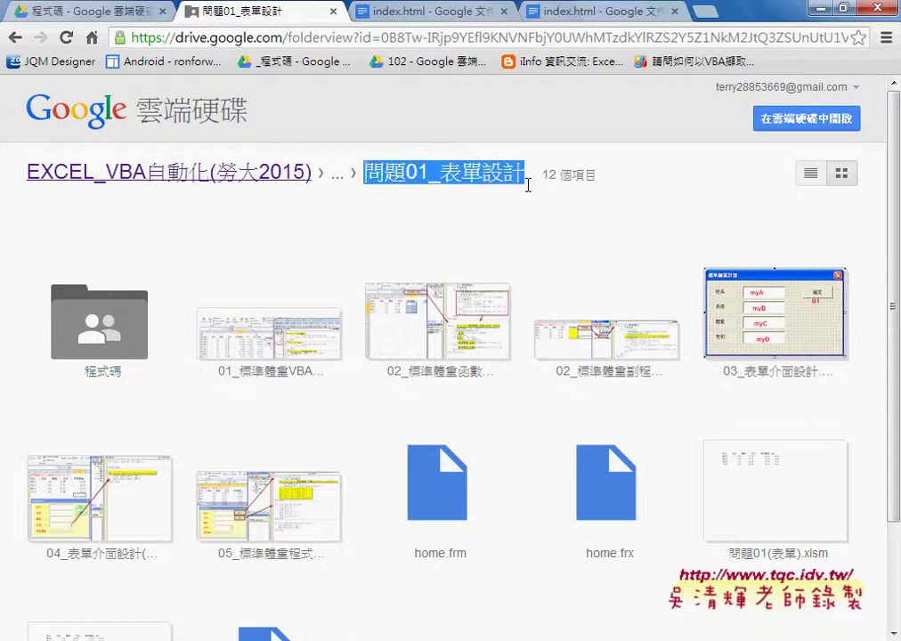
{"action": "scroll", "coordinate": [445, 339], "scroll_direction": "down", "scroll_amount": 3}
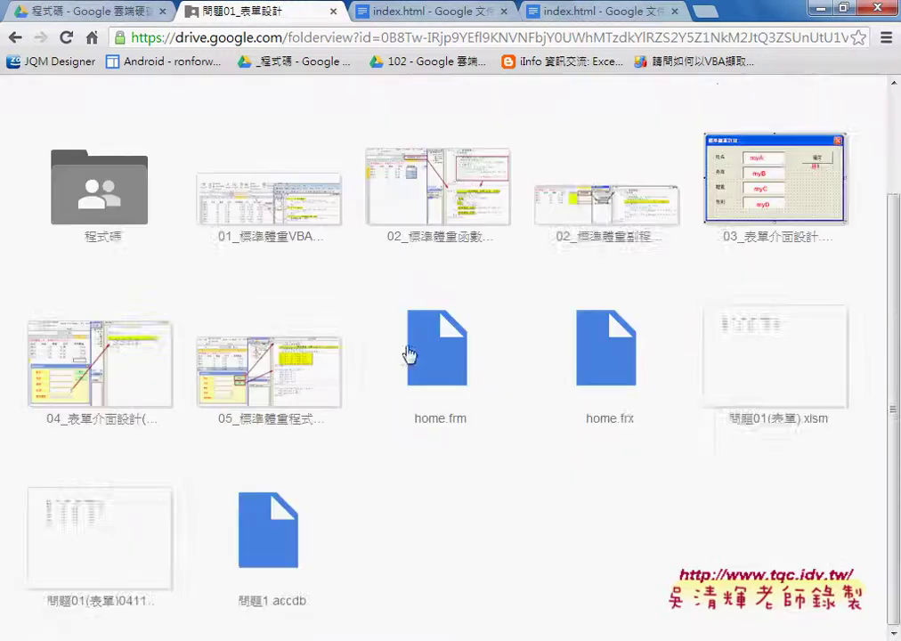
{"action": "left_click", "coordinate": [267, 379]}
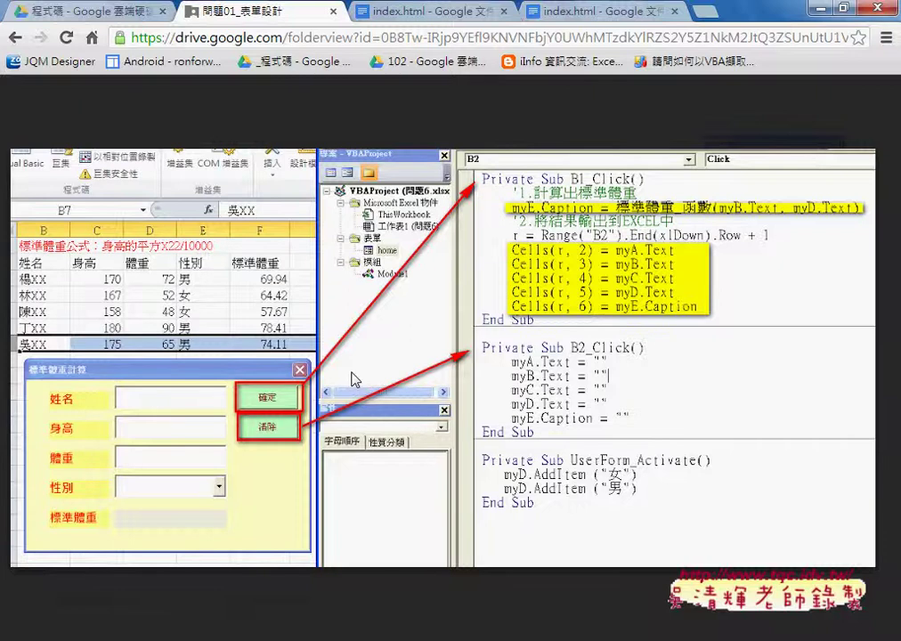
{"action": "left_click", "coordinate": [865, 94]}
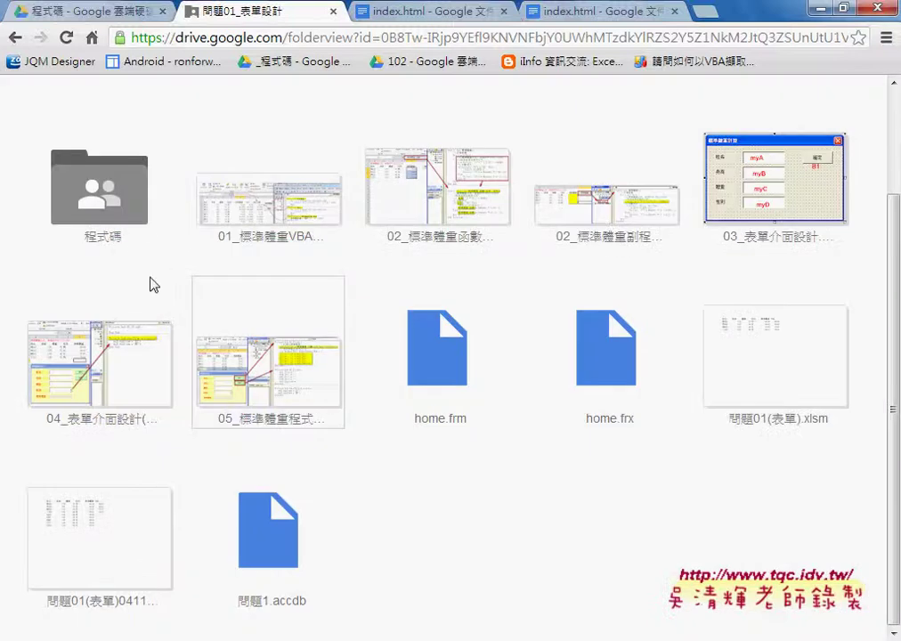
In the index.html notes, review the B3_Click procedure, its Call line and arguments A–E.
{"action": "left_click", "coordinate": [417, 12]}
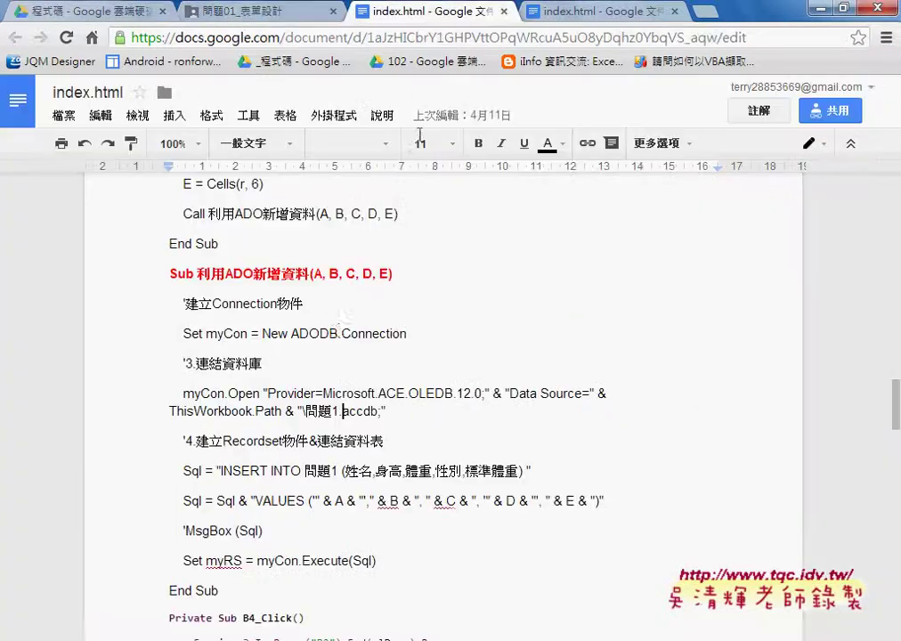
{"action": "scroll", "coordinate": [174, 242], "scroll_direction": "up", "scroll_amount": 2}
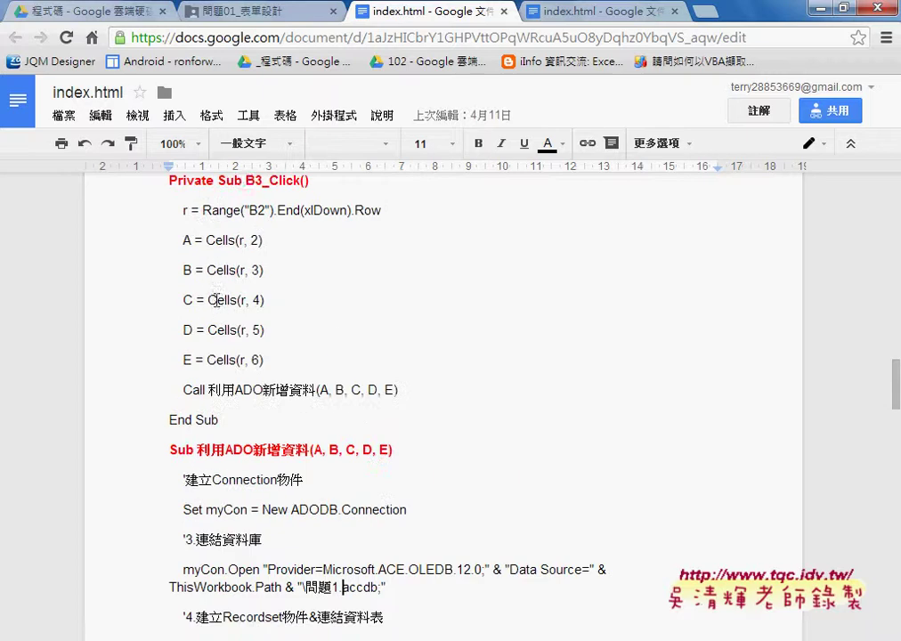
{"action": "left_click_drag", "start_coordinate": [246, 181], "coordinate": [265, 183]}
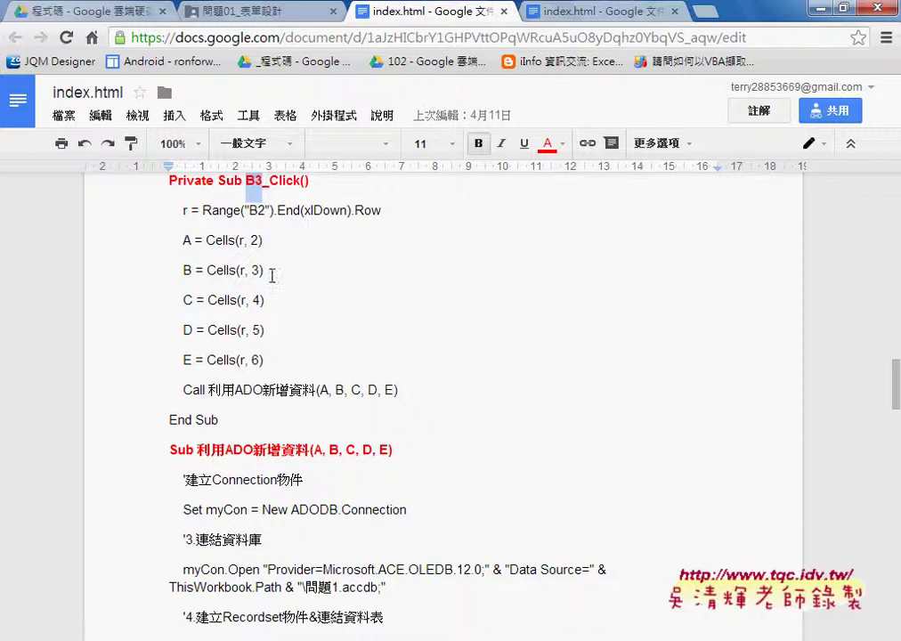
{"action": "left_click_drag", "start_coordinate": [209, 392], "coordinate": [316, 397]}
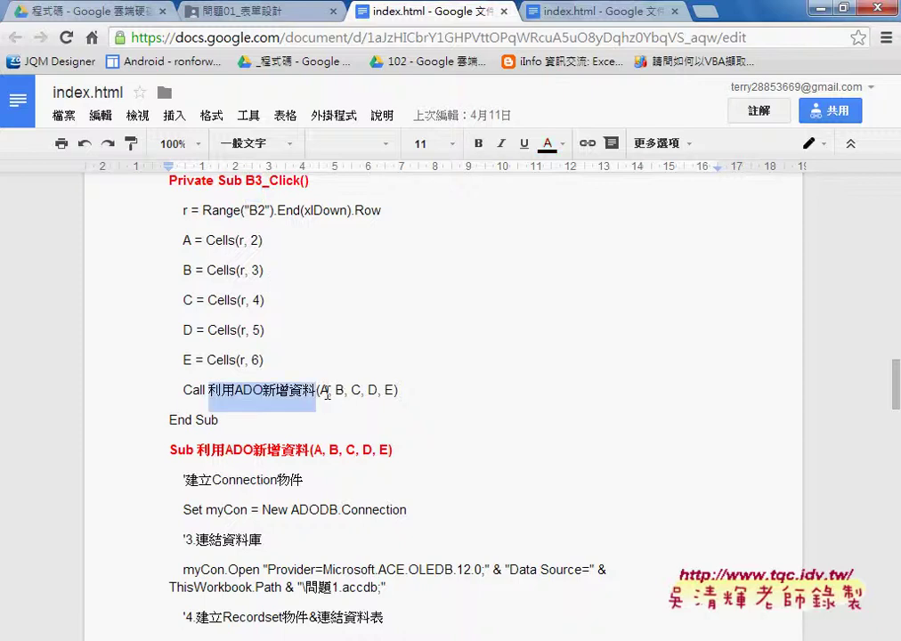
{"action": "left_click", "coordinate": [326, 390]}
{"action": "left_click_drag", "start_coordinate": [326, 390], "coordinate": [392, 393]}
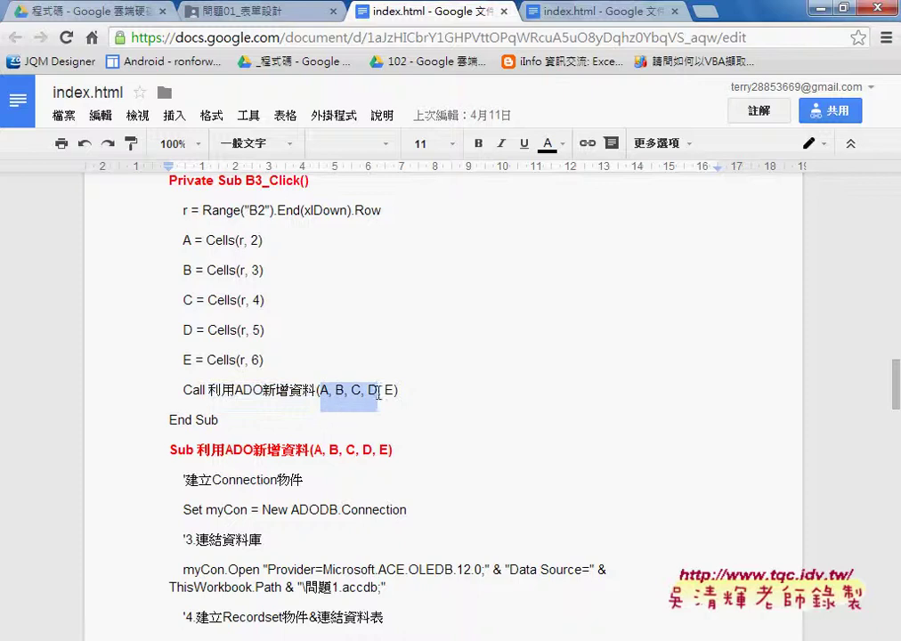
{"action": "left_click", "coordinate": [359, 451]}
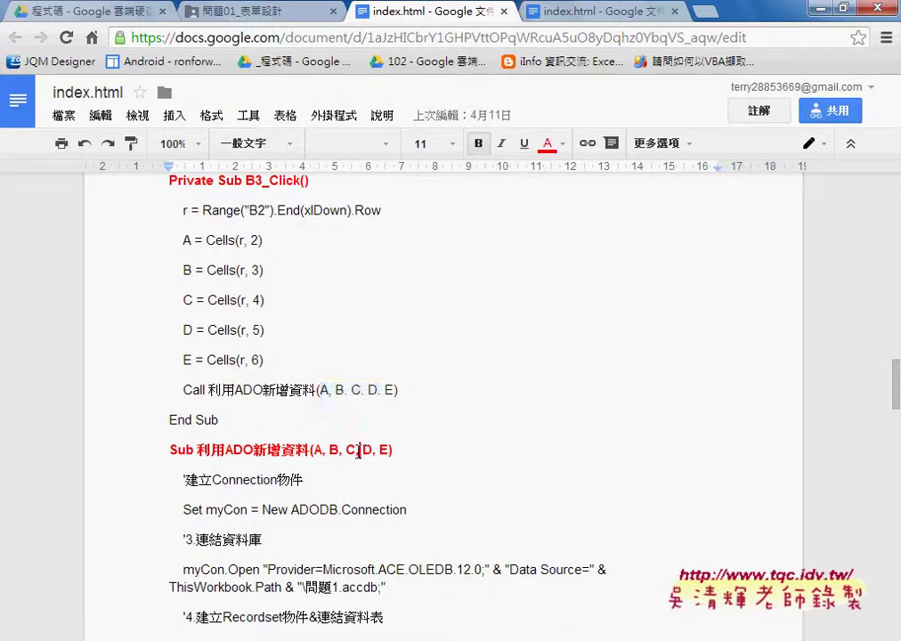
{"action": "scroll", "coordinate": [366, 454], "scroll_direction": "down", "scroll_amount": 3}
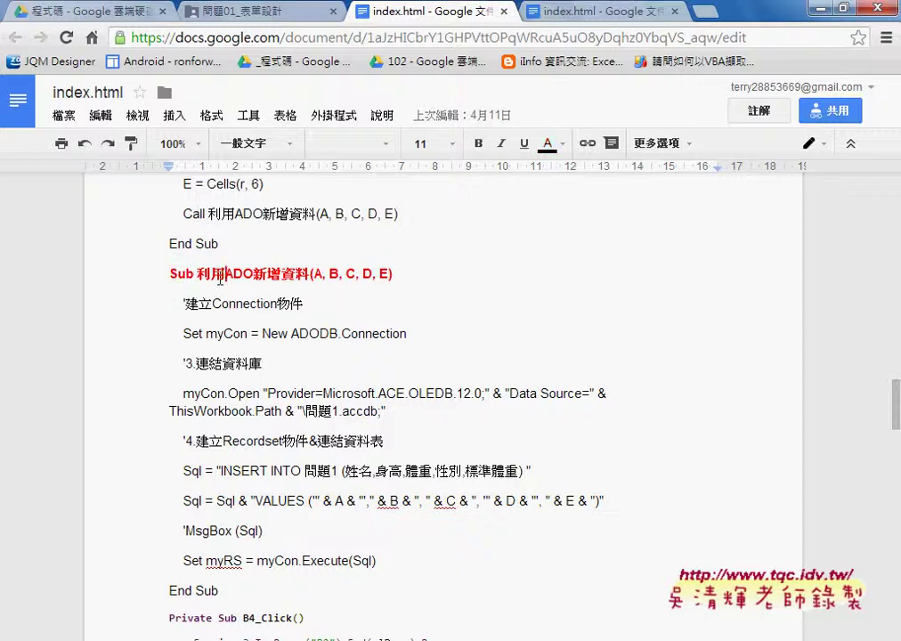
{"action": "left_click", "coordinate": [380, 273]}
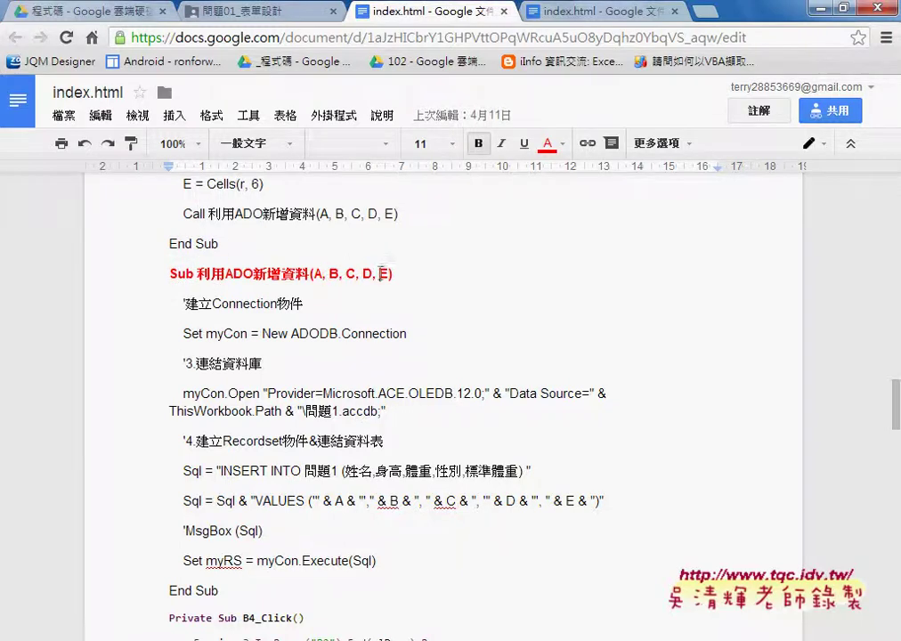
{"action": "scroll", "coordinate": [356, 321], "scroll_direction": "down", "scroll_amount": 1}
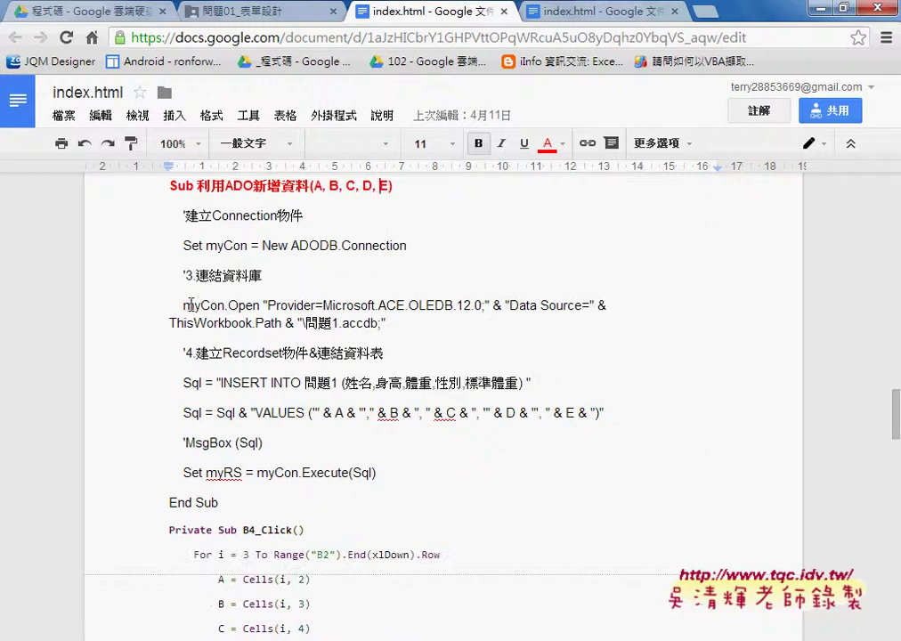
Review the myCon.Open line's 問題1.accdb file, then add an apostrophe after 'VALUES ('.
{"action": "mouse_move", "coordinate": [182, 306]}
{"action": "left_mouse_down"}
{"action": "mouse_move", "coordinate": [303, 306]}
{"action": "mouse_move", "coordinate": [392, 325]}
{"action": "left_mouse_up"}
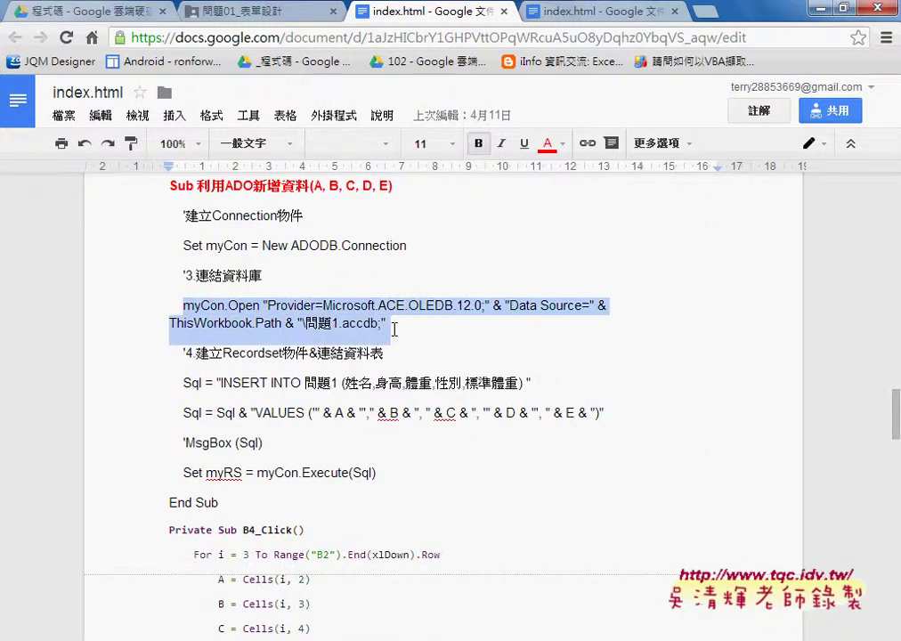
{"action": "left_click", "coordinate": [390, 324]}
{"action": "left_click_drag", "start_coordinate": [306, 324], "coordinate": [390, 324]}
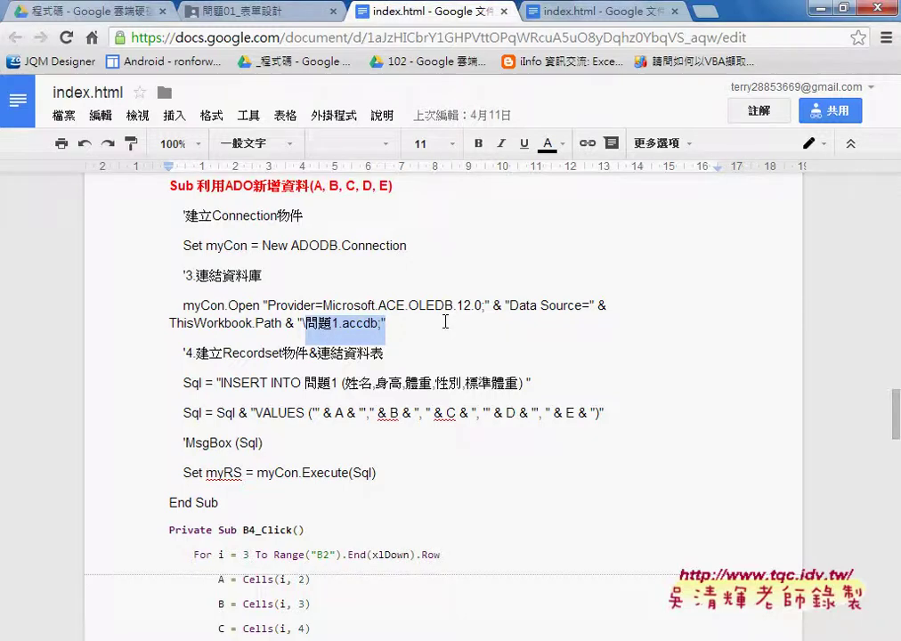
{"action": "left_click_drag", "start_coordinate": [305, 323], "coordinate": [379, 323]}
{"action": "scroll", "coordinate": [379, 324], "scroll_direction": "down", "scroll_amount": 1}
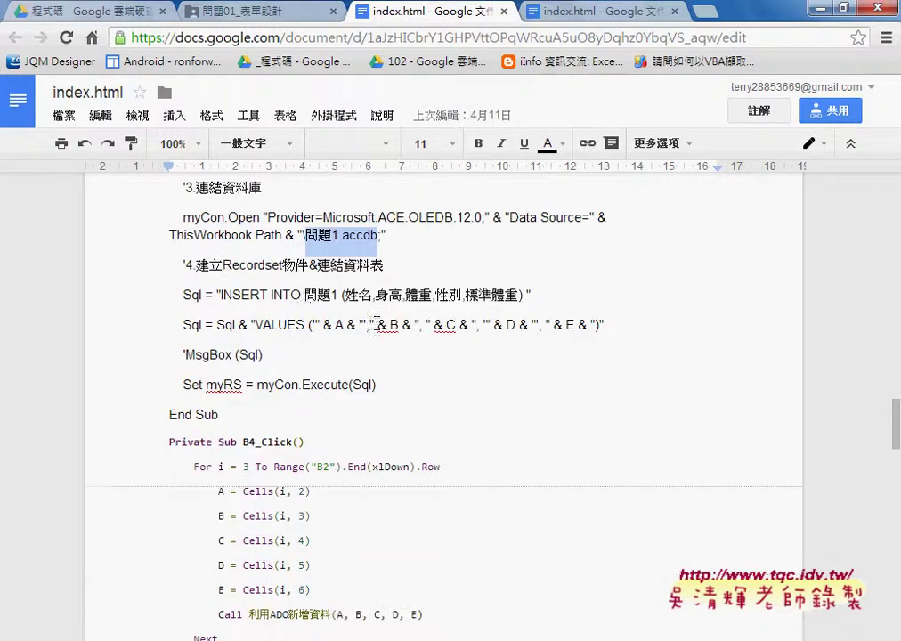
{"action": "left_click_drag", "start_coordinate": [305, 295], "coordinate": [515, 306]}
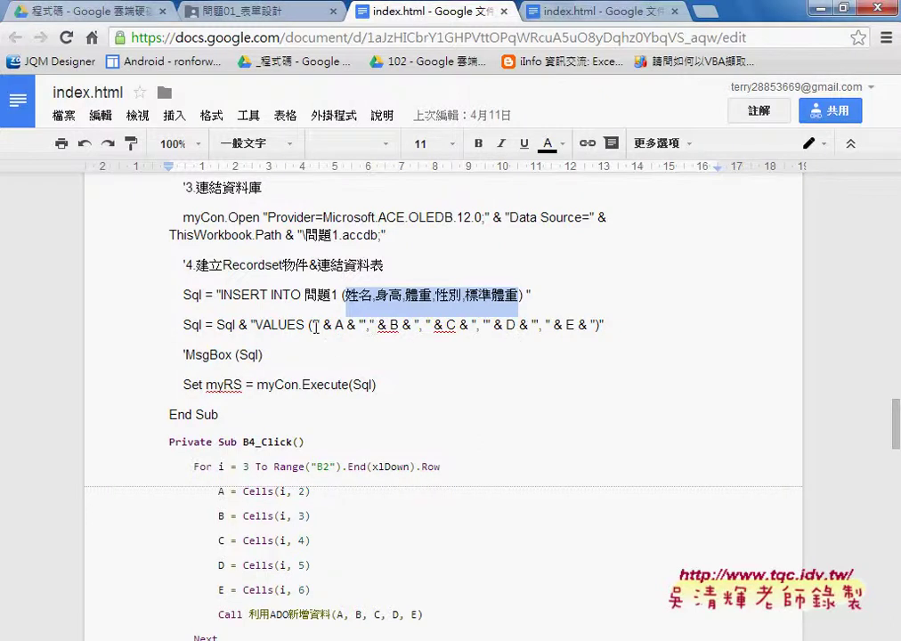
{"action": "left_click", "coordinate": [313, 325]}
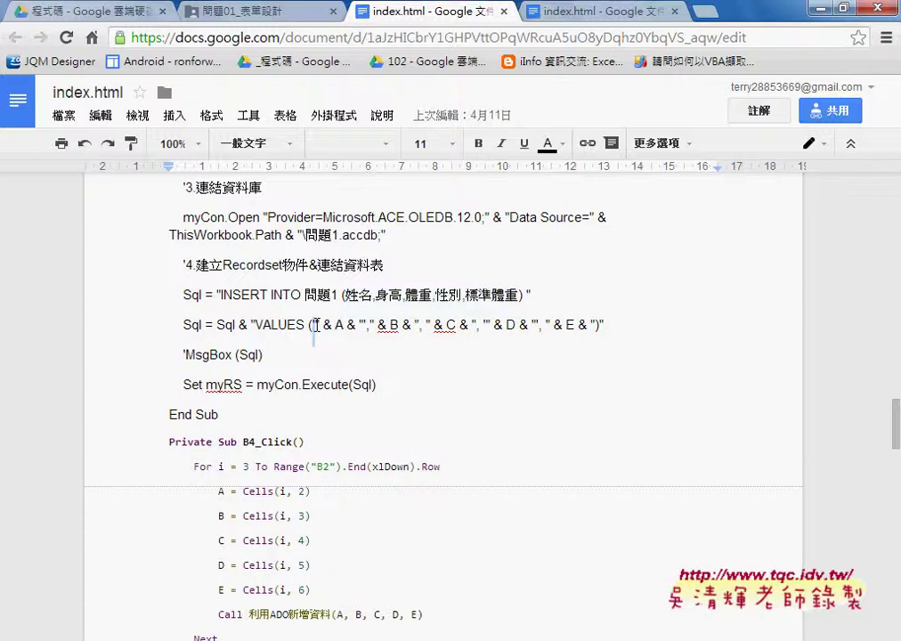
{"action": "type", "text": "'"}
Bring up the untitled Notepad note with the field-name header and reposition it beside the code.
{"action": "key", "text": "alt+Tab"}
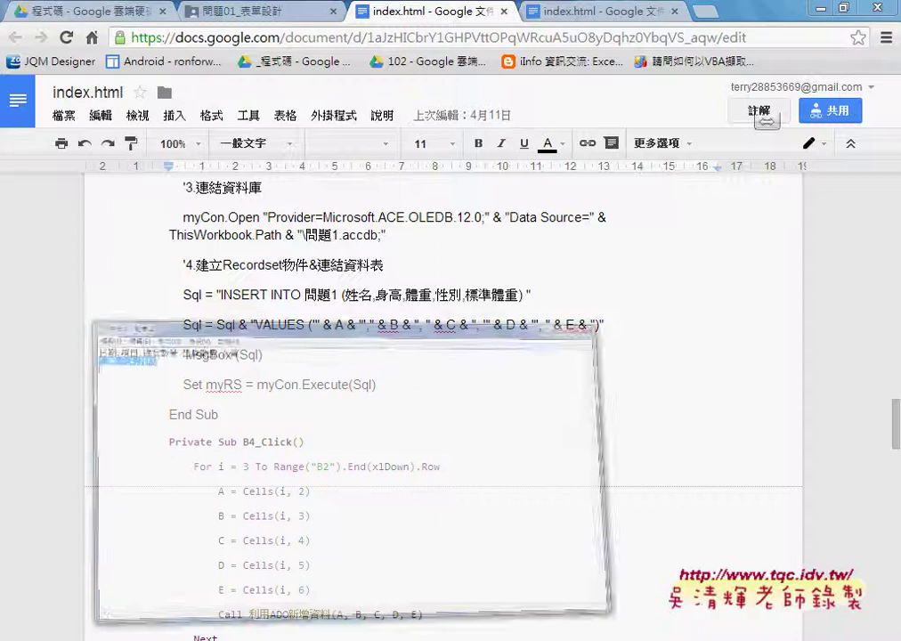
{"action": "mouse_move", "coordinate": [246, 125]}
{"action": "left_mouse_down"}
{"action": "mouse_move", "coordinate": [427, 361]}
{"action": "mouse_move", "coordinate": [504, 380]}
{"action": "left_mouse_up"}
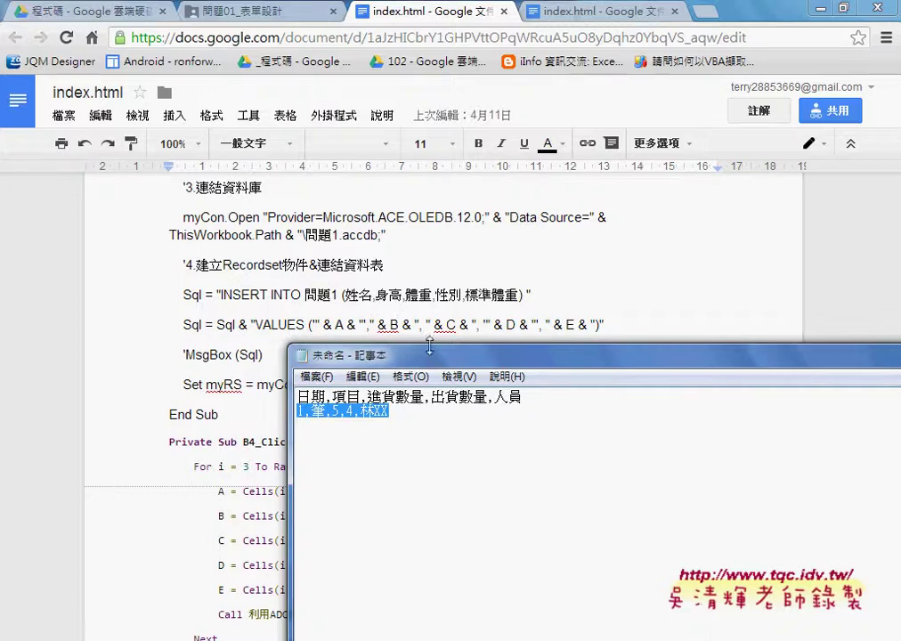
{"action": "mouse_move", "coordinate": [429, 355]}
{"action": "left_mouse_down"}
{"action": "mouse_move", "coordinate": [291, 292]}
{"action": "mouse_move", "coordinate": [242, 255]}
{"action": "left_mouse_up"}
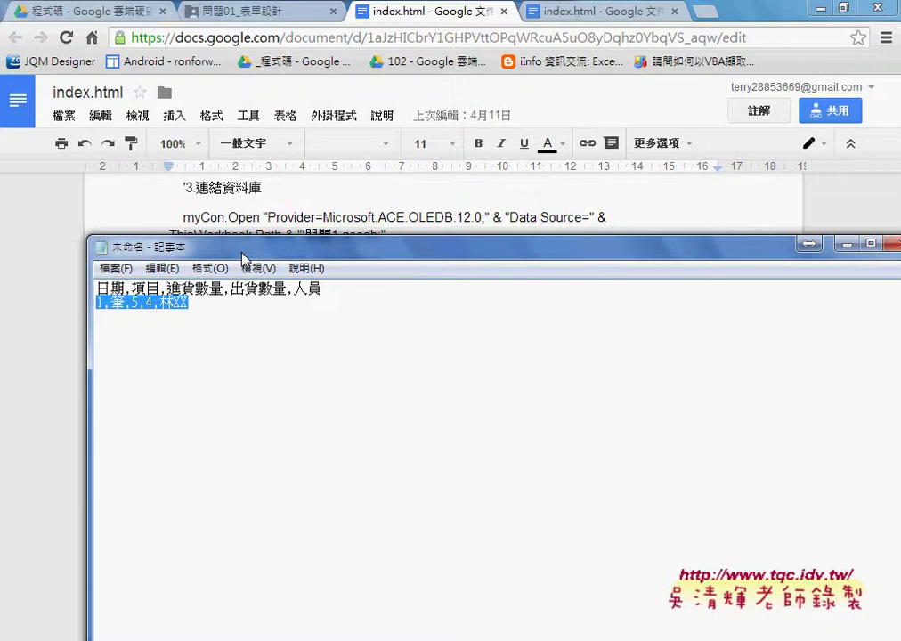
Select the Sub 利用ADO新增資料 code through End Sub in the notes, then minimize Chrome.
{"action": "left_click", "coordinate": [294, 207]}
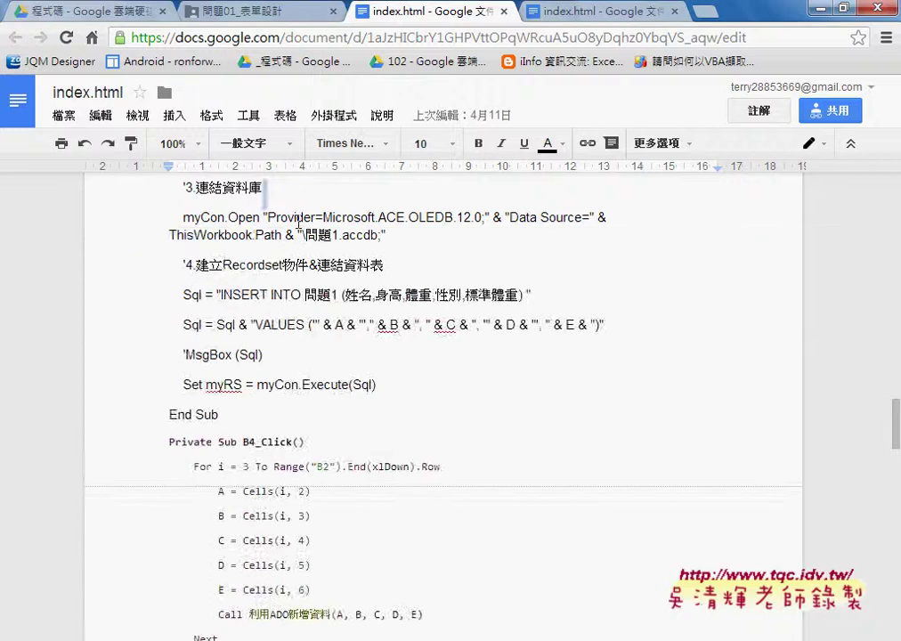
{"action": "scroll", "coordinate": [304, 269], "scroll_direction": "up", "scroll_amount": 2}
{"action": "scroll", "coordinate": [303, 269], "scroll_direction": "up", "scroll_amount": 2}
{"action": "left_click_drag", "start_coordinate": [169, 274], "coordinate": [259, 584]}
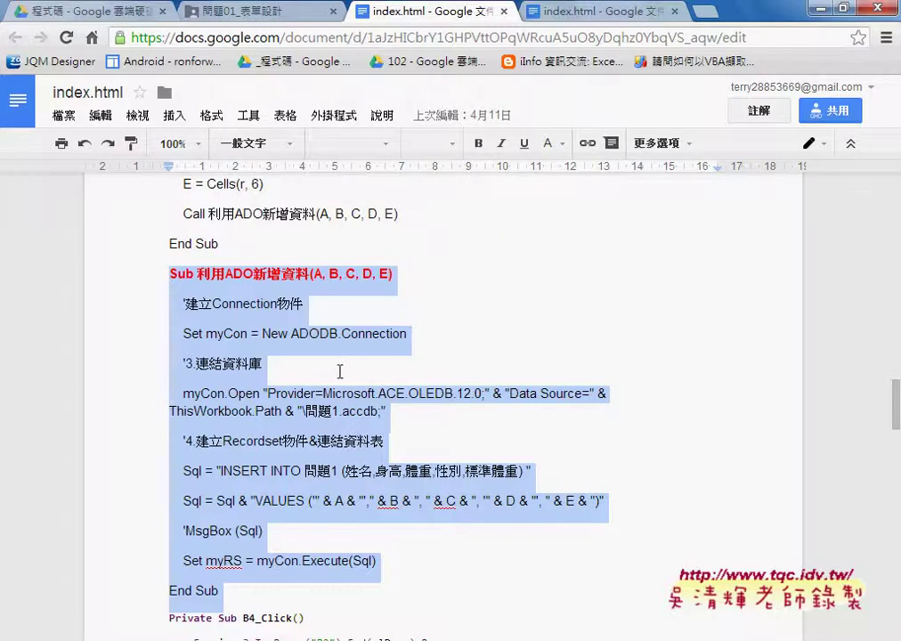
{"action": "left_click", "coordinate": [823, 12]}
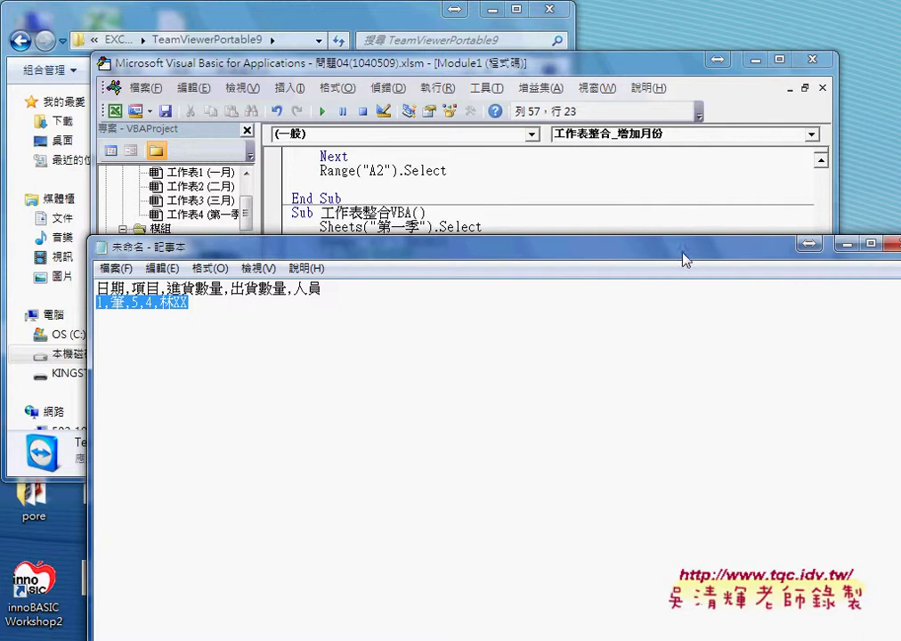
Minimize Notepad, check Access's 第一季 table and 查詢1 query, then minimize Access.
{"action": "left_click", "coordinate": [846, 248]}
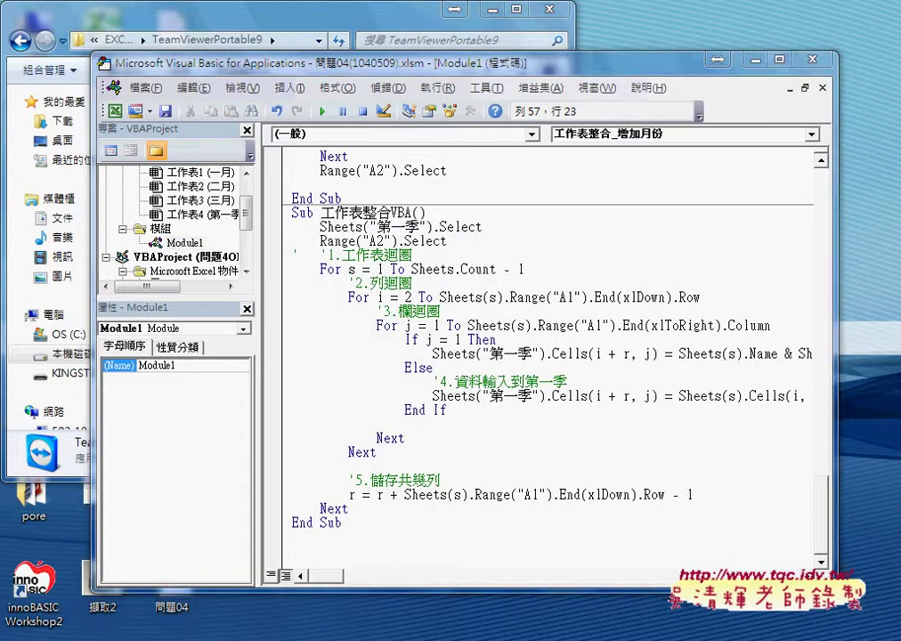
{"action": "left_click", "coordinate": [172, 592]}
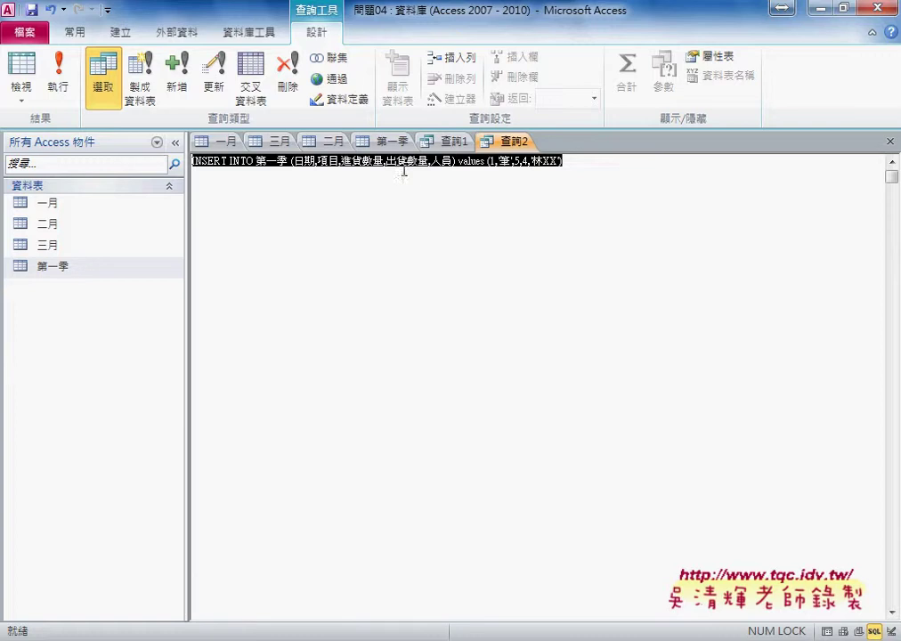
{"action": "left_click", "coordinate": [386, 143]}
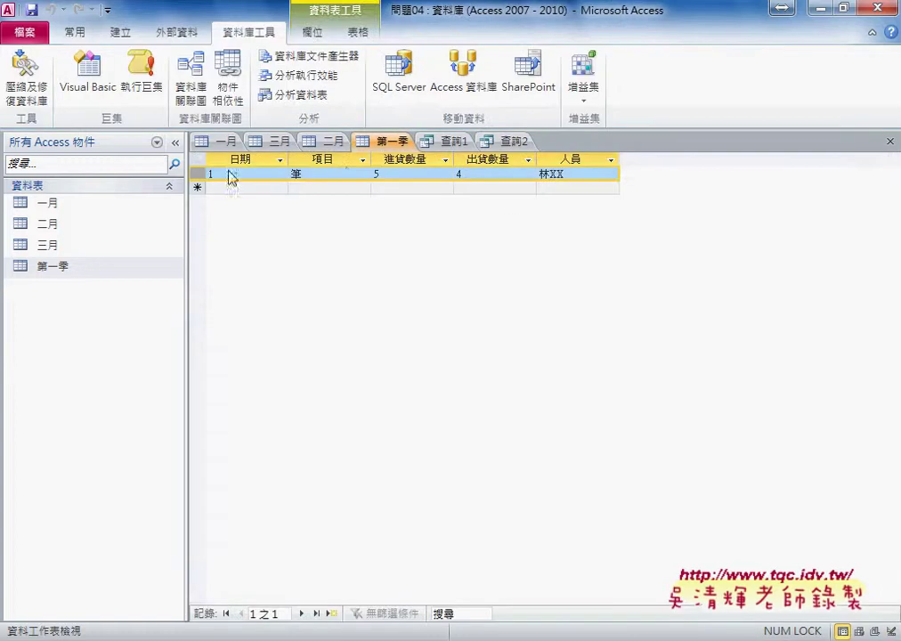
{"action": "left_click", "coordinate": [456, 141]}
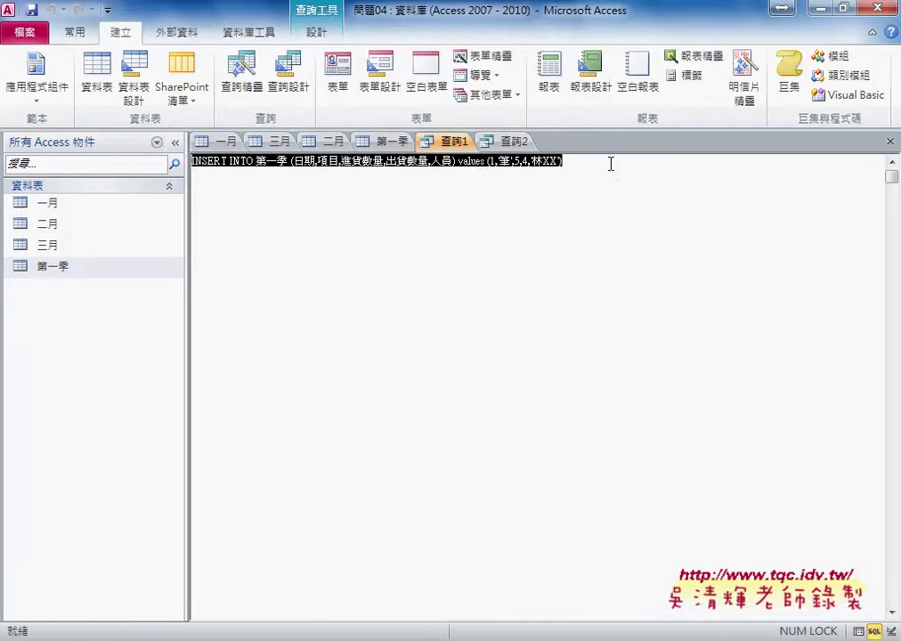
{"action": "left_click", "coordinate": [821, 11]}
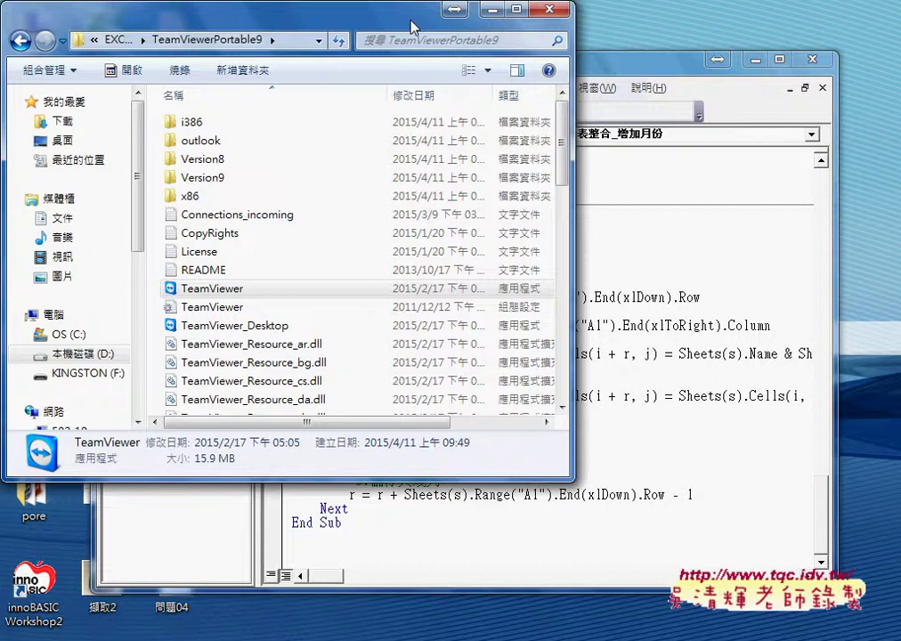
{"action": "left_click_drag", "start_coordinate": [320, 18], "coordinate": [390, 18]}
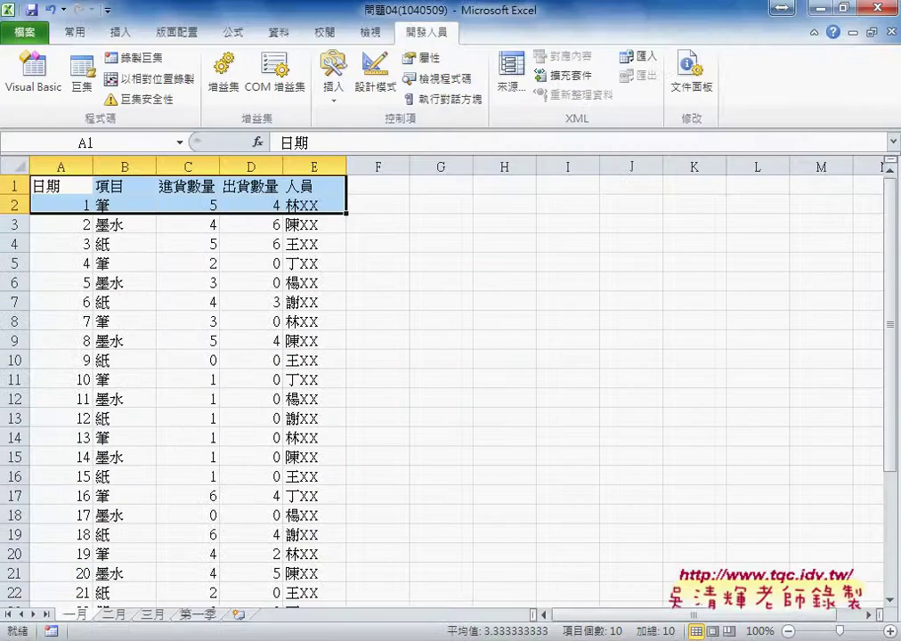
Select the row 2 record A2:E2 on the 一月 sheet and open the Visual Basic editor.
{"action": "left_click", "coordinate": [228, 454]}
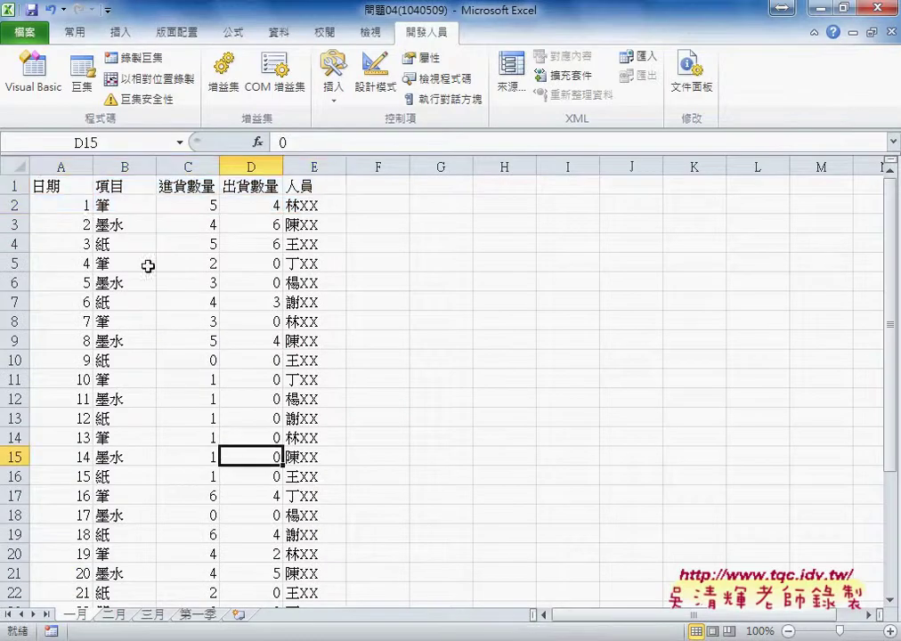
{"action": "left_click", "coordinate": [56, 207]}
{"action": "left_click_drag", "start_coordinate": [56, 207], "coordinate": [308, 208]}
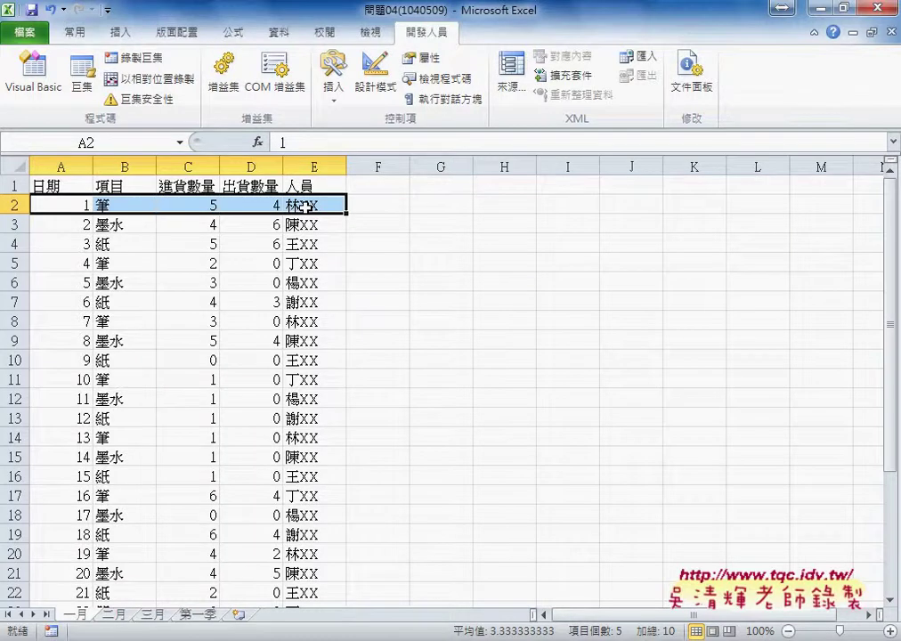
{"action": "left_click", "coordinate": [36, 80]}
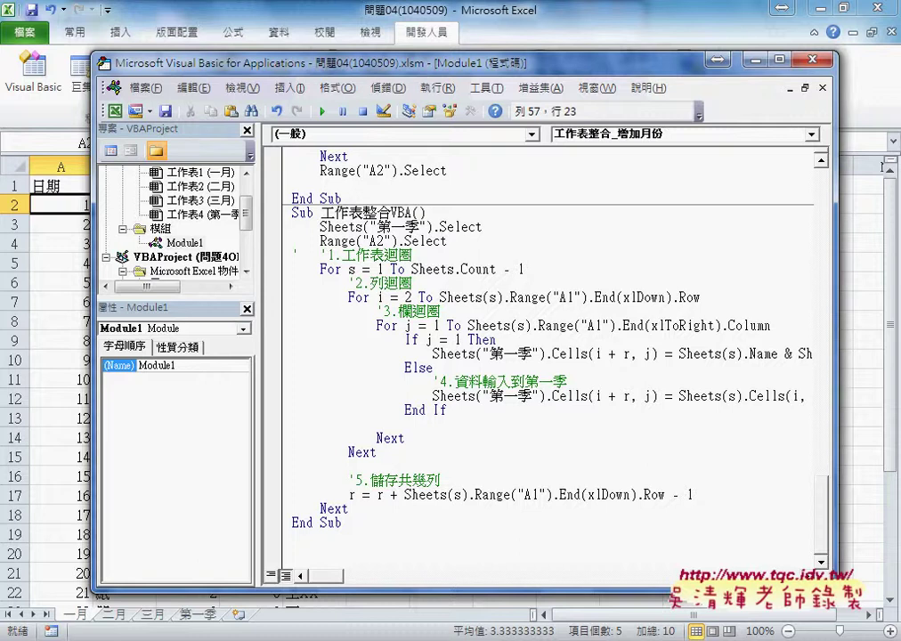
Paste the 利用ADO新增資料(A, B, C, D, E) procedure below Module1's last End Sub.
{"action": "left_click", "coordinate": [332, 600]}
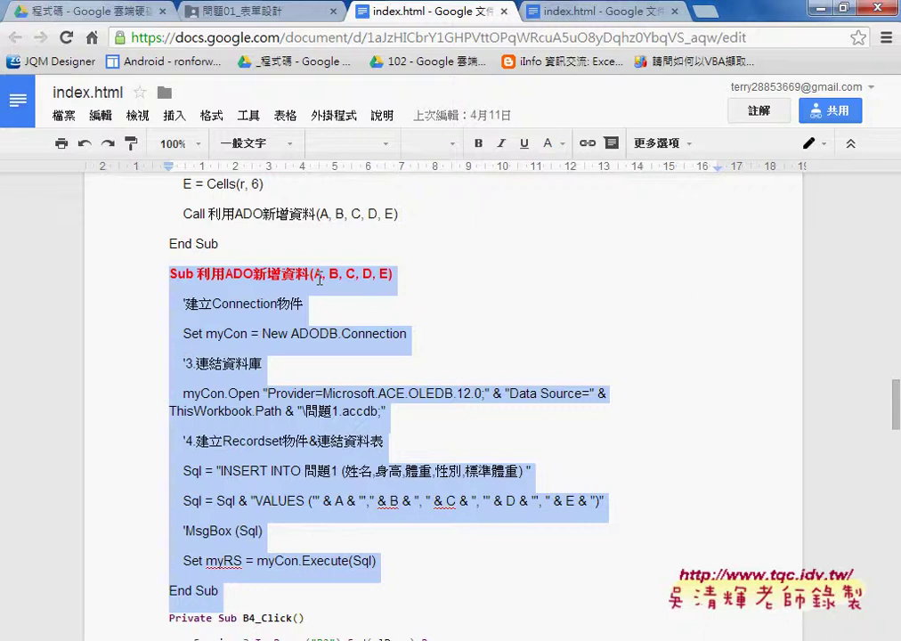
{"action": "left_click", "coordinate": [820, 12]}
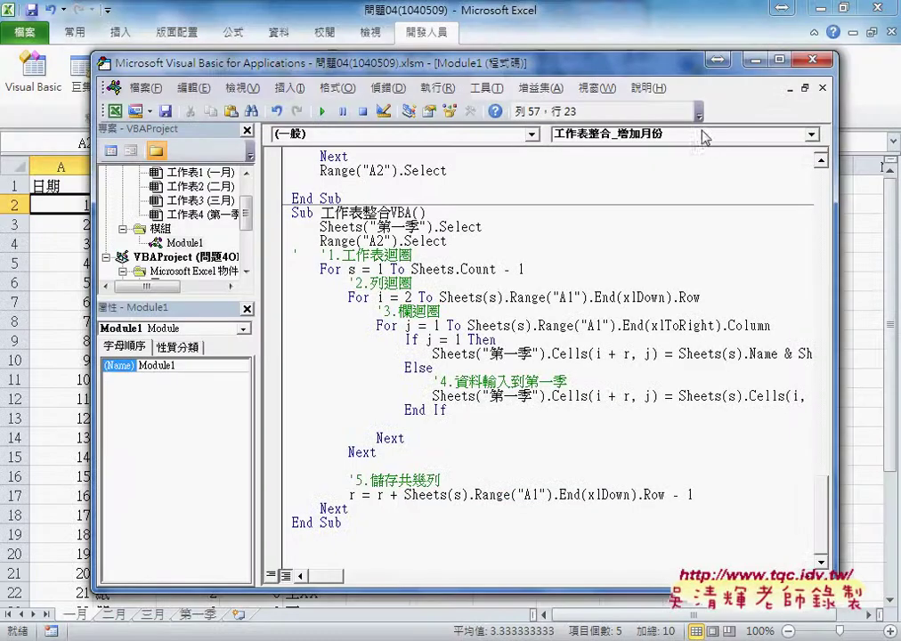
{"action": "left_click", "coordinate": [340, 551]}
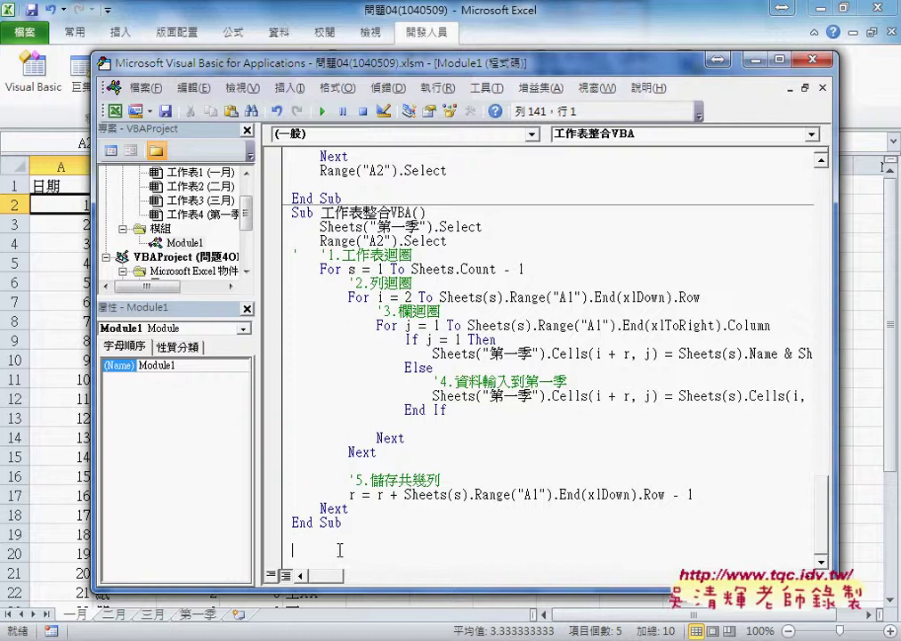
{"action": "key", "text": "ctrl+v"}
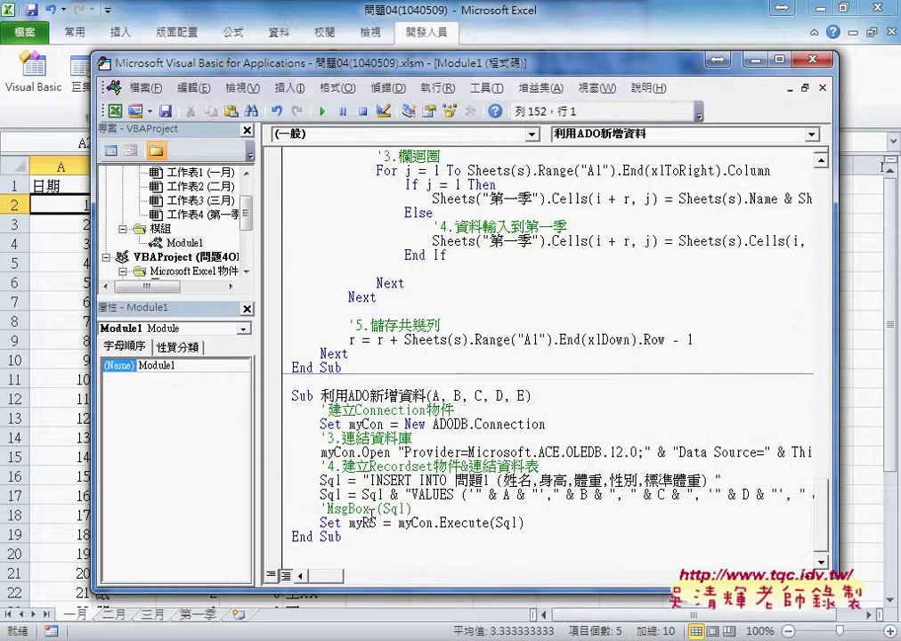
Insert a new procedure named 新增單筆資料 via Insert > Procedure.
{"action": "left_click", "coordinate": [355, 375]}
{"action": "left_click", "coordinate": [289, 88]}
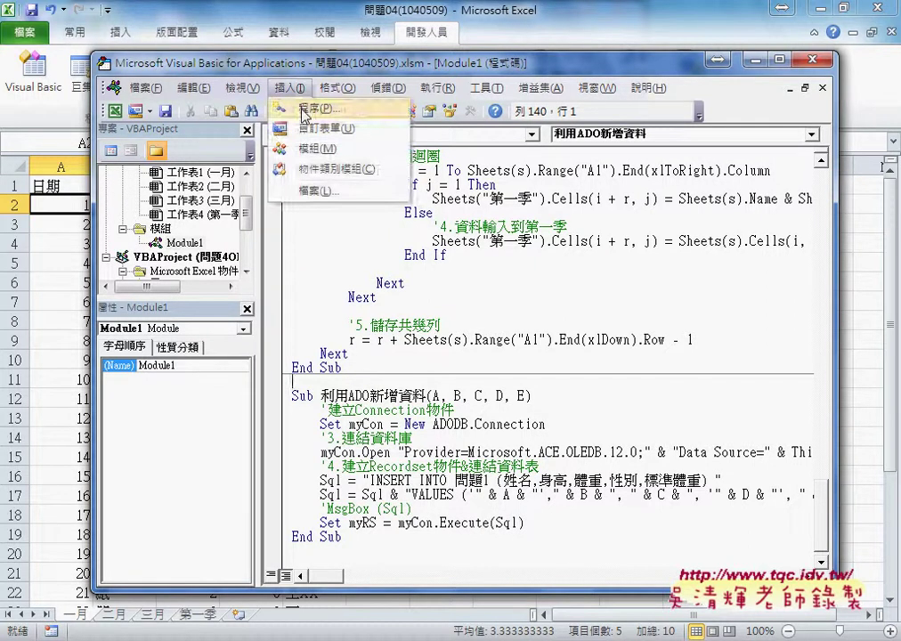
{"action": "left_click", "coordinate": [314, 111]}
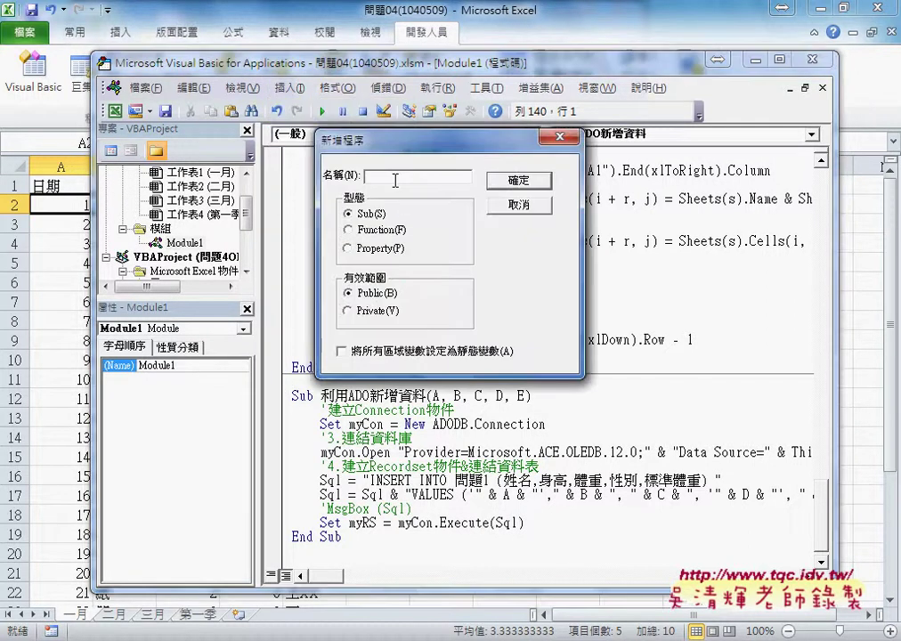
{"action": "type", "text": "ㄒ"}
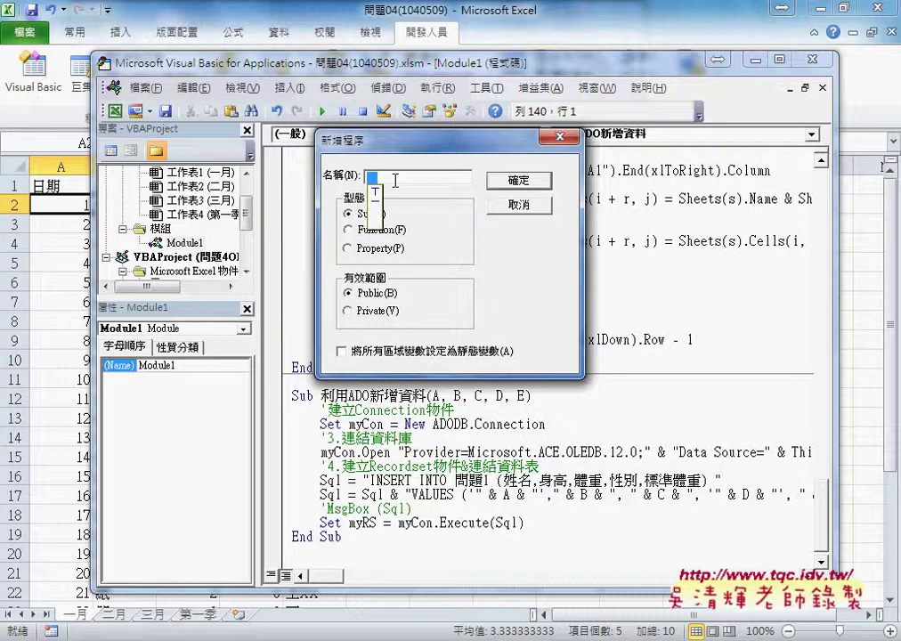
{"action": "type", "text": "心"}
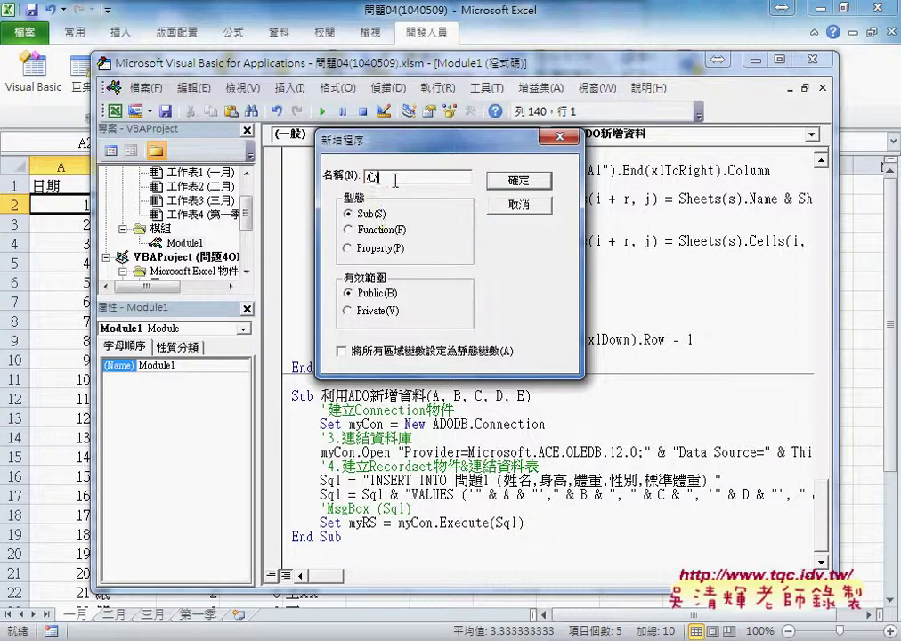
{"action": "type", "text": "ㄗ"}
{"action": "type", "text": "增"}
{"action": "type", "text": "擬比"}
{"action": "type", "text": "ㄅ"}
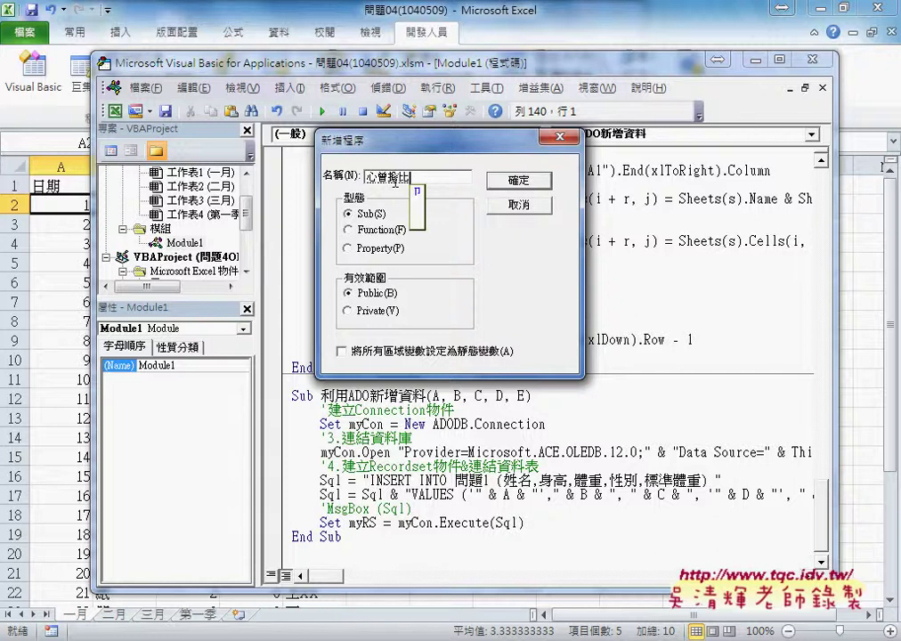
{"action": "type", "text": "筆資料"}
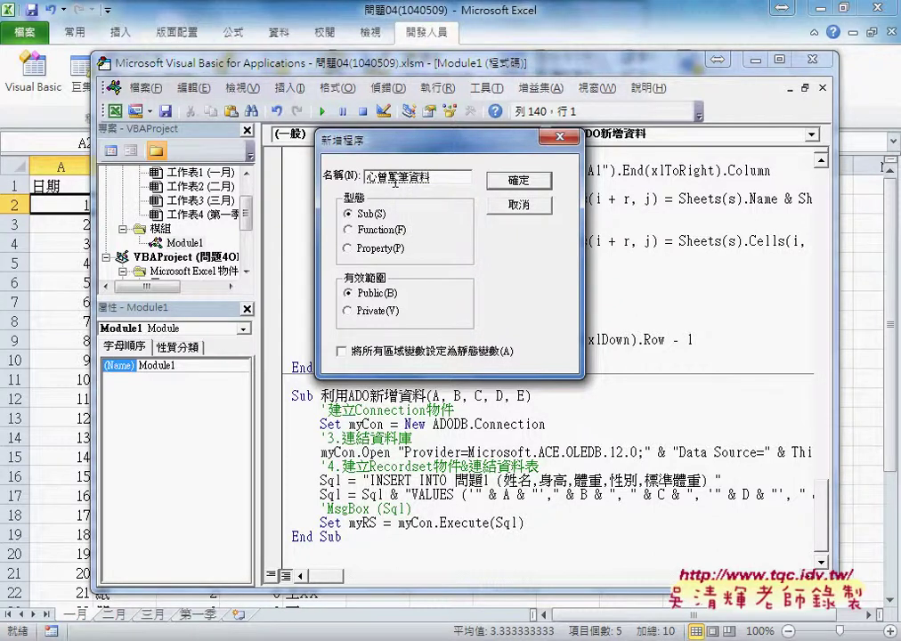
{"action": "key", "text": "Down"}
{"action": "key", "text": "Return"}
{"action": "key", "text": "Return"}
{"action": "key", "text": "Return"}
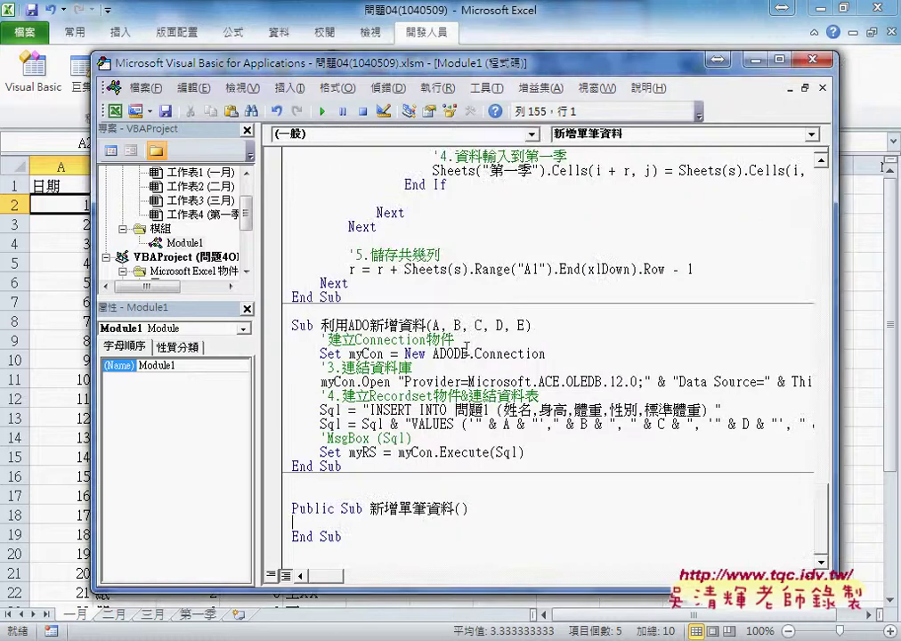
Remove the blank lines before 新增單筆資料 and start its body with 'A'.
{"action": "left_click", "coordinate": [374, 468]}
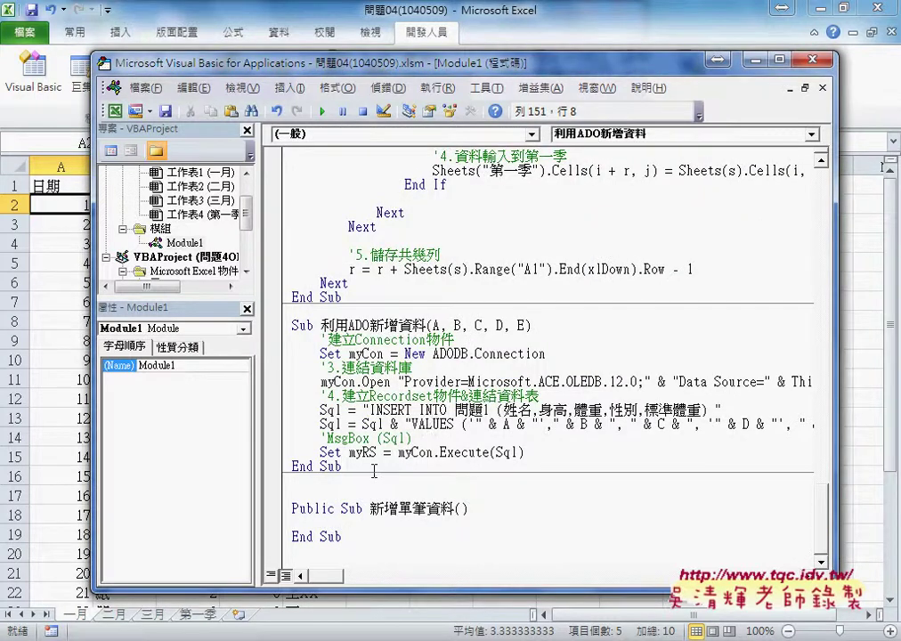
{"action": "key", "text": "Delete"}
{"action": "key", "text": "Delete"}
{"action": "left_click_drag", "start_coordinate": [370, 509], "coordinate": [443, 509]}
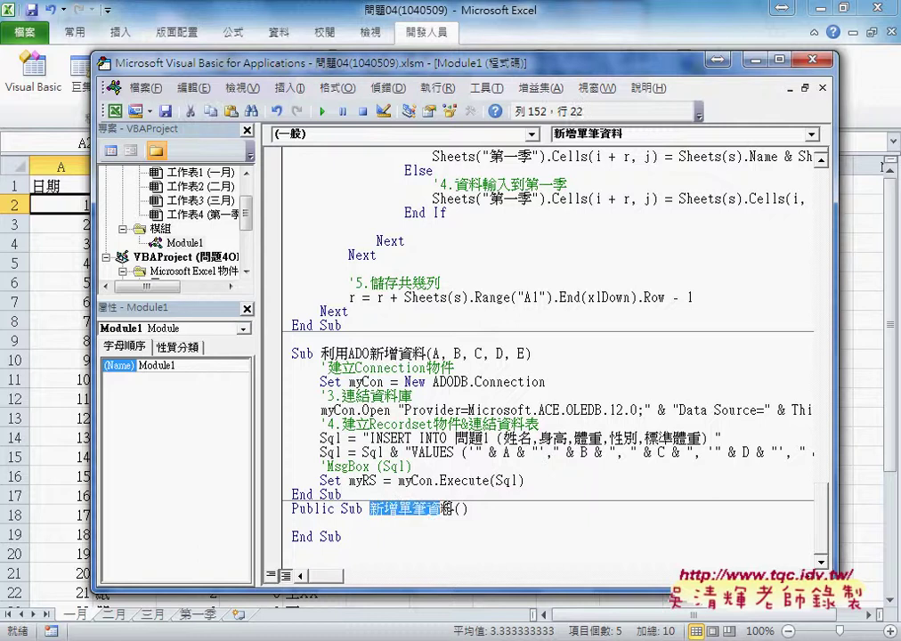
{"action": "left_click", "coordinate": [350, 523]}
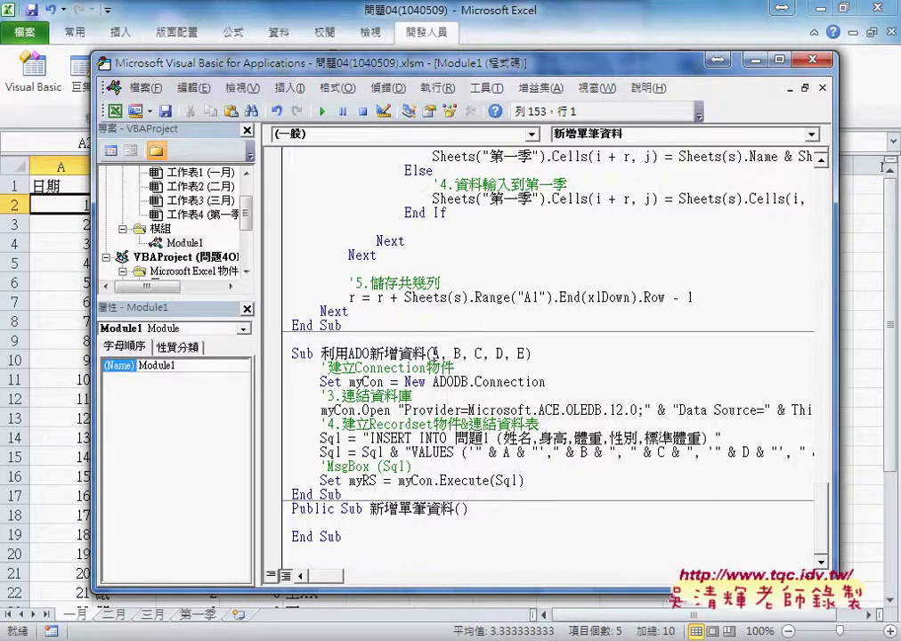
{"action": "left_click_drag", "start_coordinate": [432, 353], "coordinate": [526, 353]}
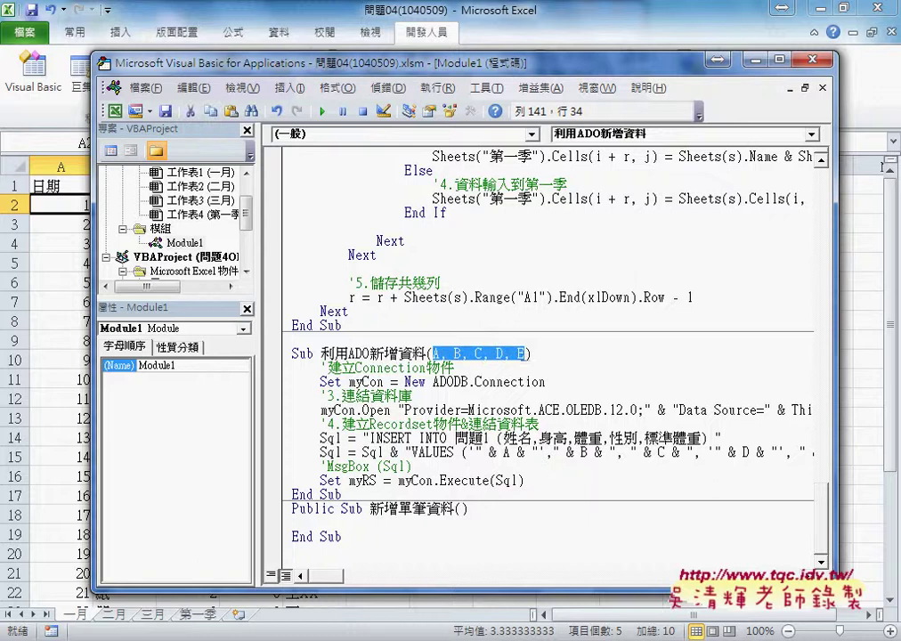
{"action": "left_click", "coordinate": [368, 521]}
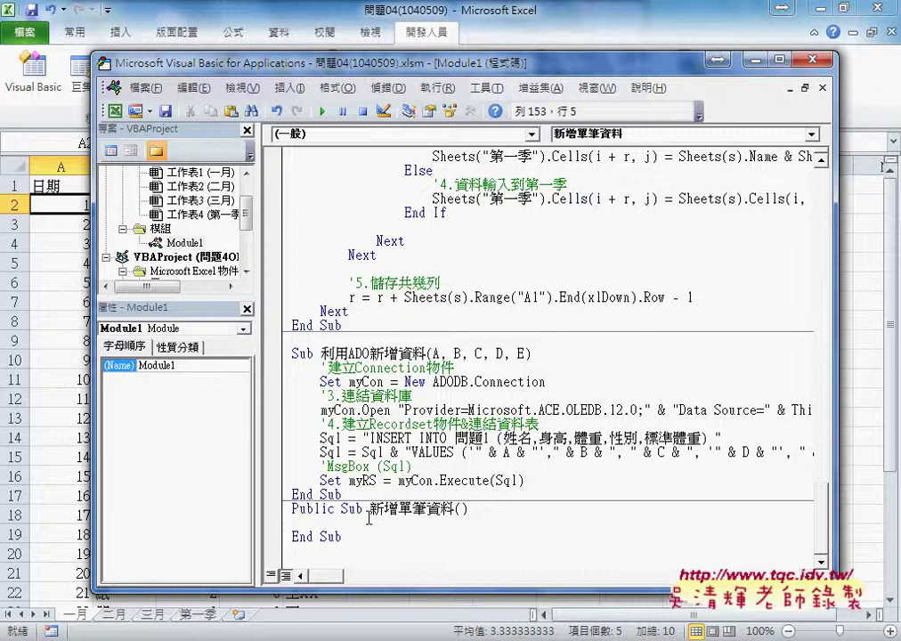
{"action": "type", "text": "A"}
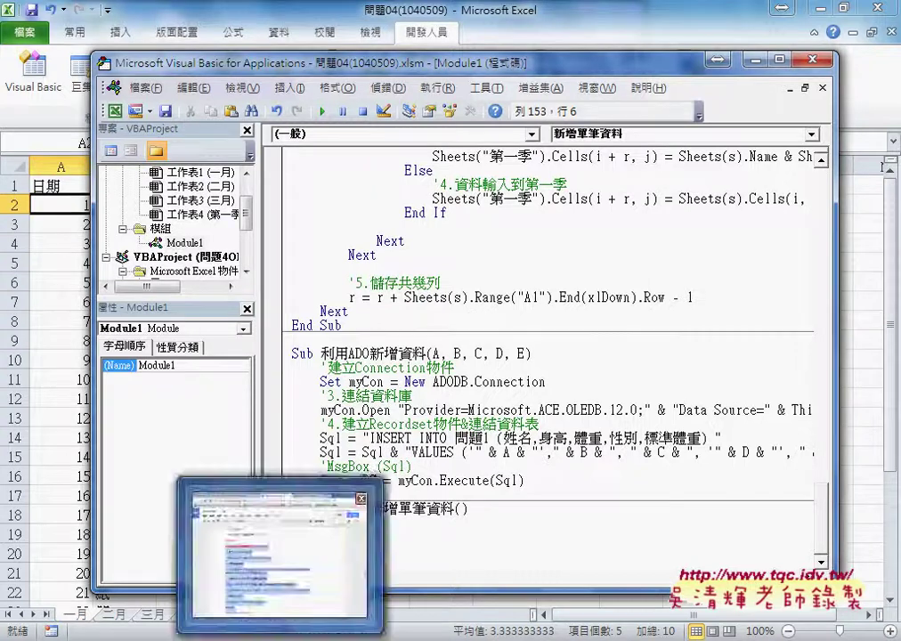
Select the A–E = Cells(r, …) lines and the Call 利用ADO新增資料 line in the notes.
{"action": "left_click", "coordinate": [330, 552]}
{"action": "scroll", "coordinate": [339, 468], "scroll_direction": "up", "scroll_amount": 1}
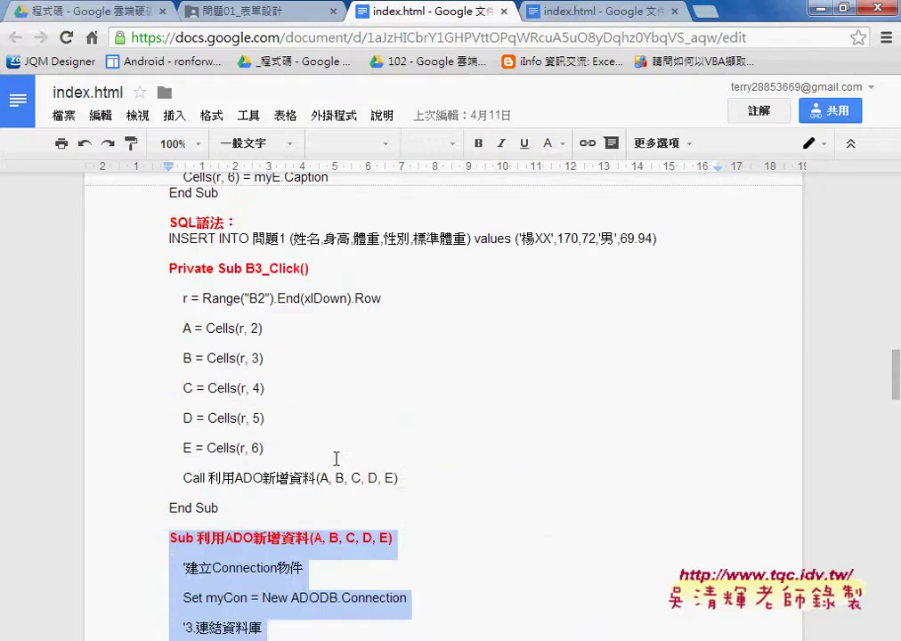
{"action": "left_click_drag", "start_coordinate": [180, 328], "coordinate": [418, 483]}
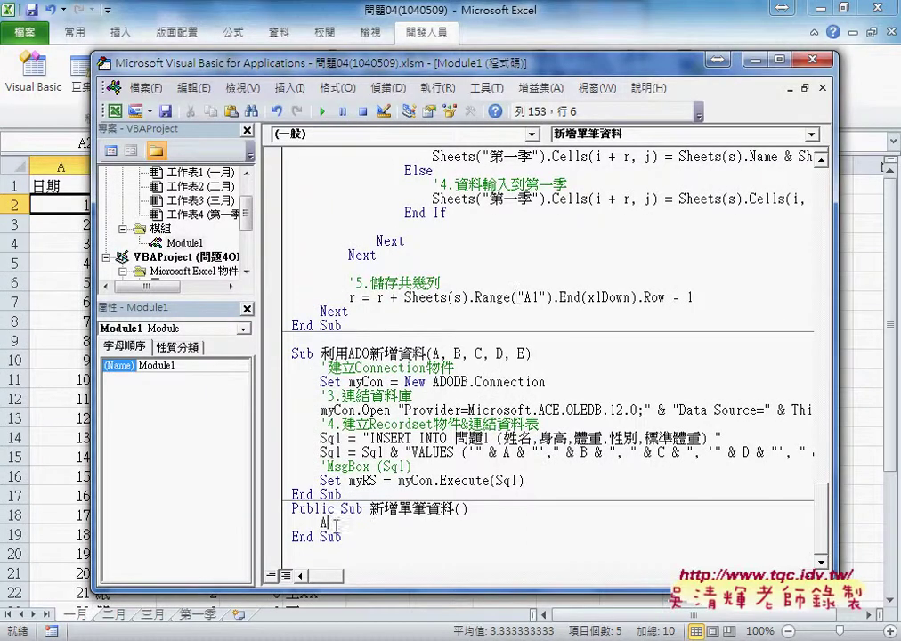
Paste the A–E assignments and Call line into 新增單筆資料, aligning the indent.
{"action": "key", "text": "shift+Left"}
{"action": "type", "text": "A = Cells(r, 2)     B = Cells(r, 3)     C = Cells(r, 4)     D = Cells(r, 5)     E = Cells(r, 6)     Call 利用ADO新增資料(A, B, C, D, E)"}
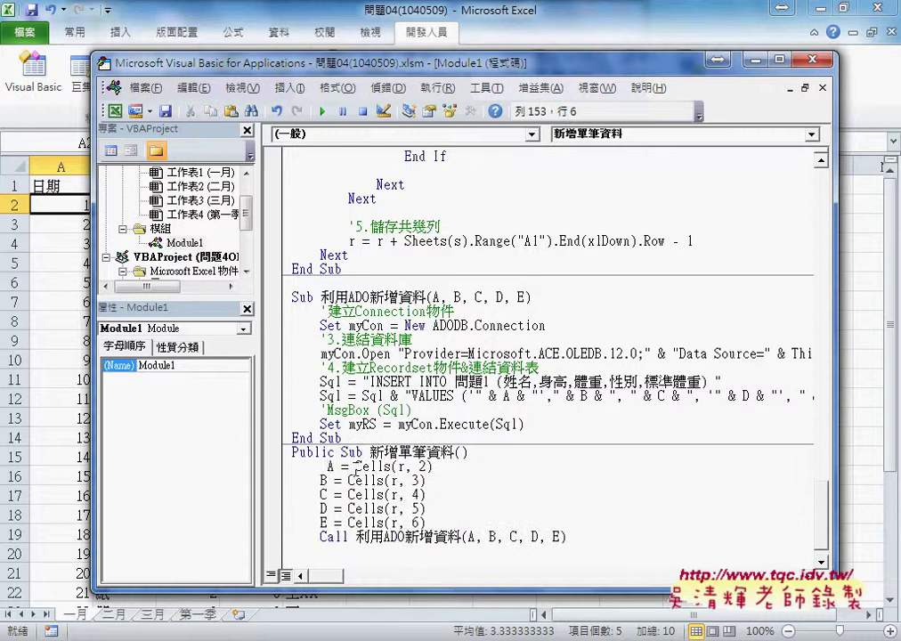
{"action": "key", "text": "BackSpace"}
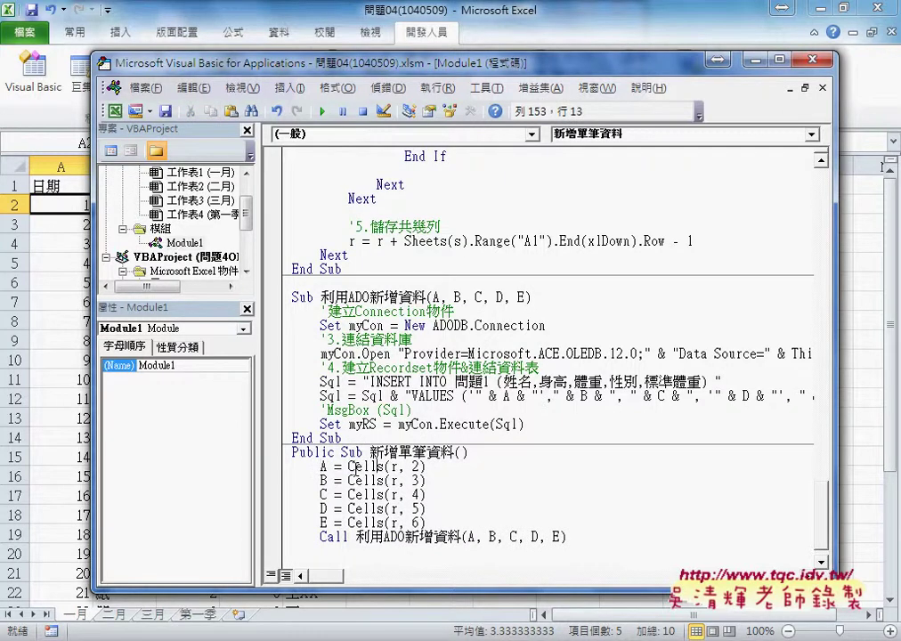
Replace the r row argument with 2 in each of the five Cells(r, …) lines.
{"action": "key", "text": "Right"}
{"action": "key", "text": "Right"}
{"action": "key", "text": "Right"}
{"action": "key", "text": "Delete"}
{"action": "type", "text": "2"}
{"action": "key", "text": "Down"}
{"action": "key", "text": "BackSpace"}
{"action": "type", "text": "2"}
{"action": "key", "text": "Down"}
{"action": "key", "text": "BackSpace"}
{"action": "type", "text": "2"}
{"action": "key", "text": "Delete"}
{"action": "type", "text": "2"}
{"action": "key", "text": "Down"}
{"action": "key", "text": "Delete"}
{"action": "type", "text": "2"}
{"action": "key", "text": "Down"}
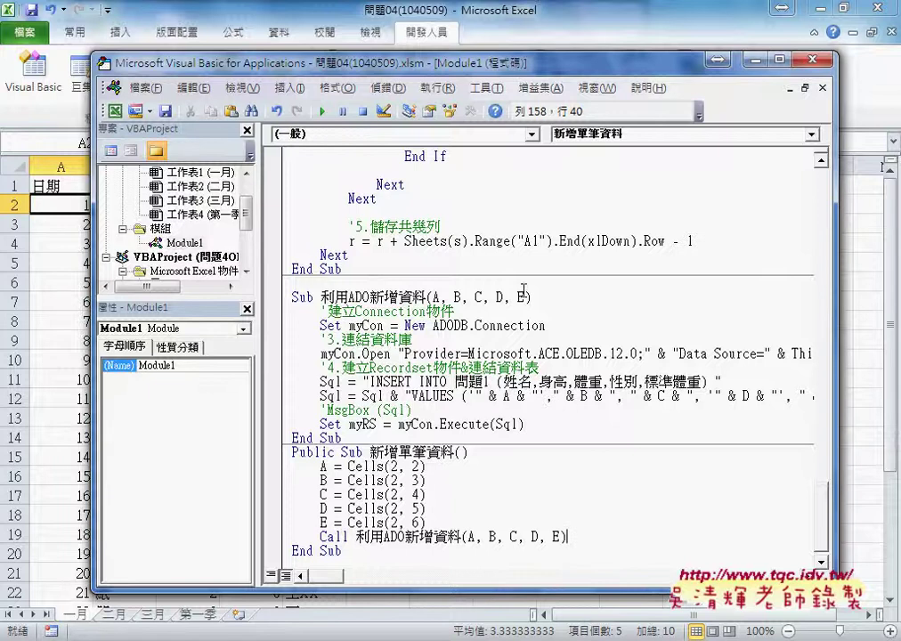
Widen the code window and change the Data Source from 問題1.accdb to 問題04.accdb.
{"action": "left_click_drag", "start_coordinate": [505, 76], "coordinate": [434, 72]}
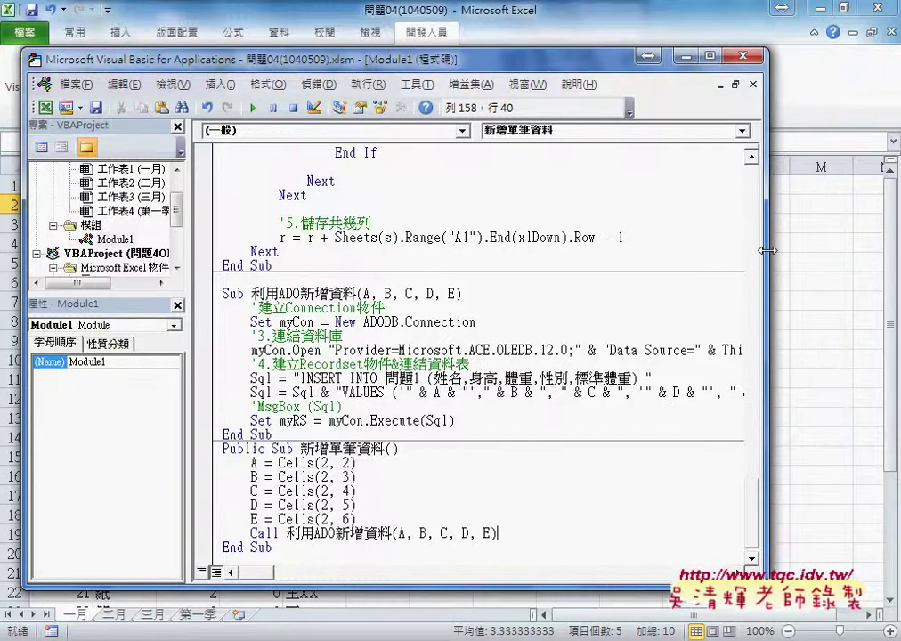
{"action": "left_click_drag", "start_coordinate": [766, 243], "coordinate": [895, 243]}
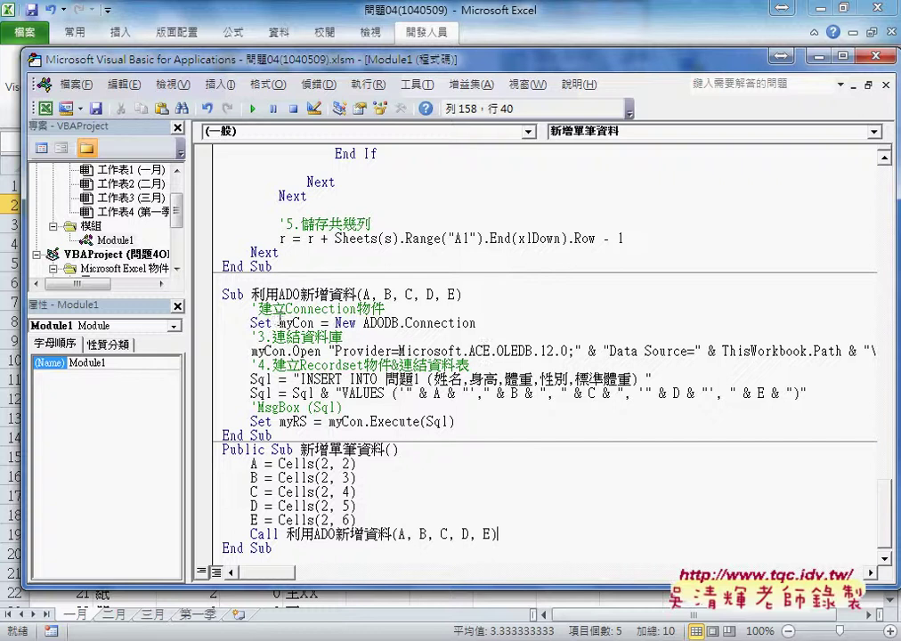
{"action": "left_click_drag", "start_coordinate": [186, 307], "coordinate": [112, 307]}
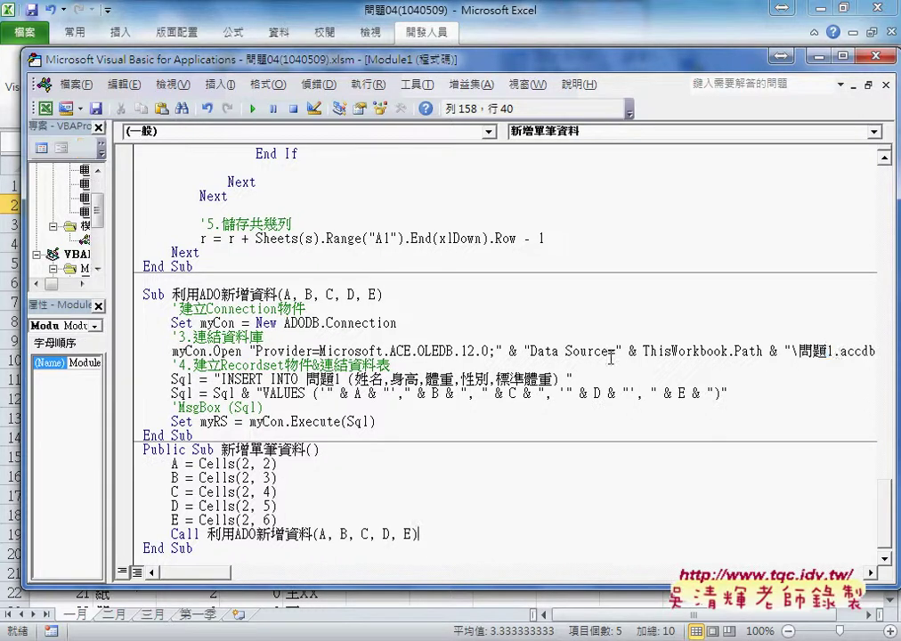
{"action": "left_click", "coordinate": [831, 351]}
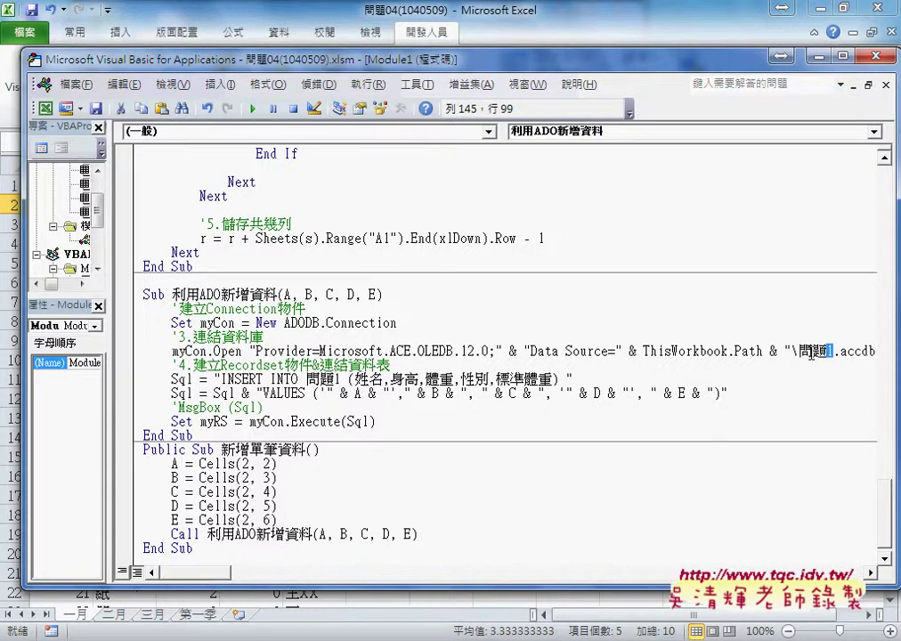
{"action": "type", "text": "04"}
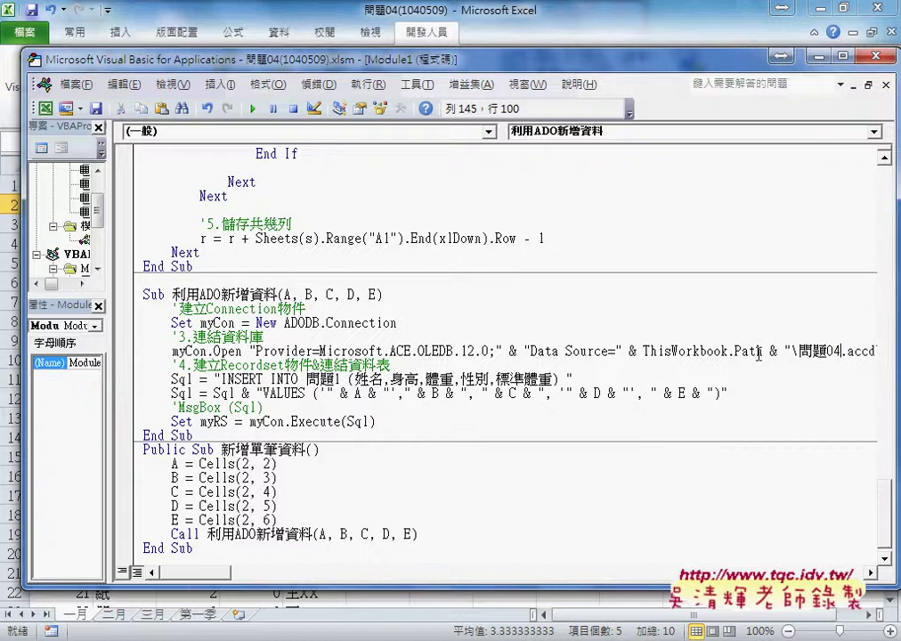
{"action": "left_click_drag", "start_coordinate": [764, 352], "coordinate": [643, 352]}
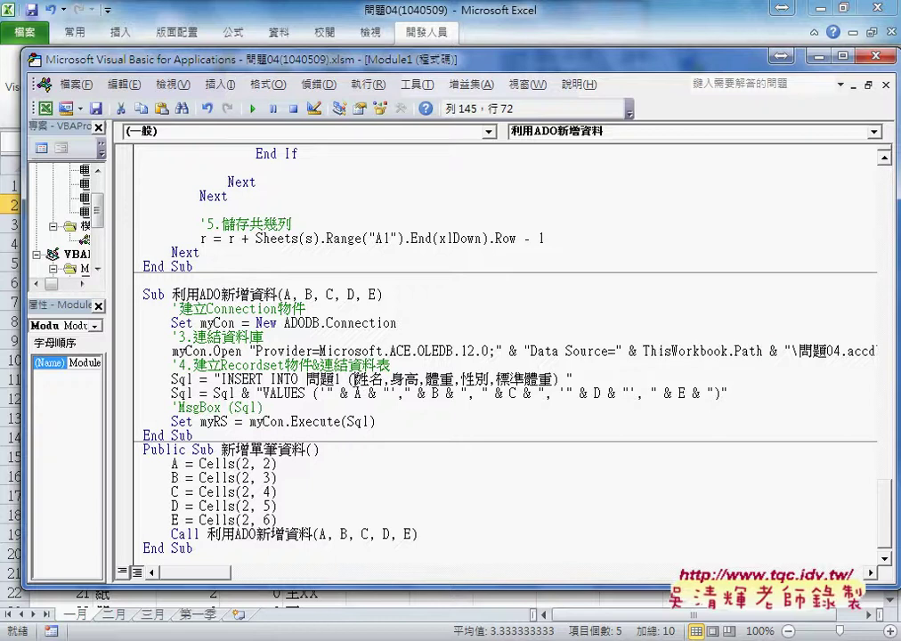
{"action": "left_click_drag", "start_coordinate": [355, 379], "coordinate": [553, 380]}
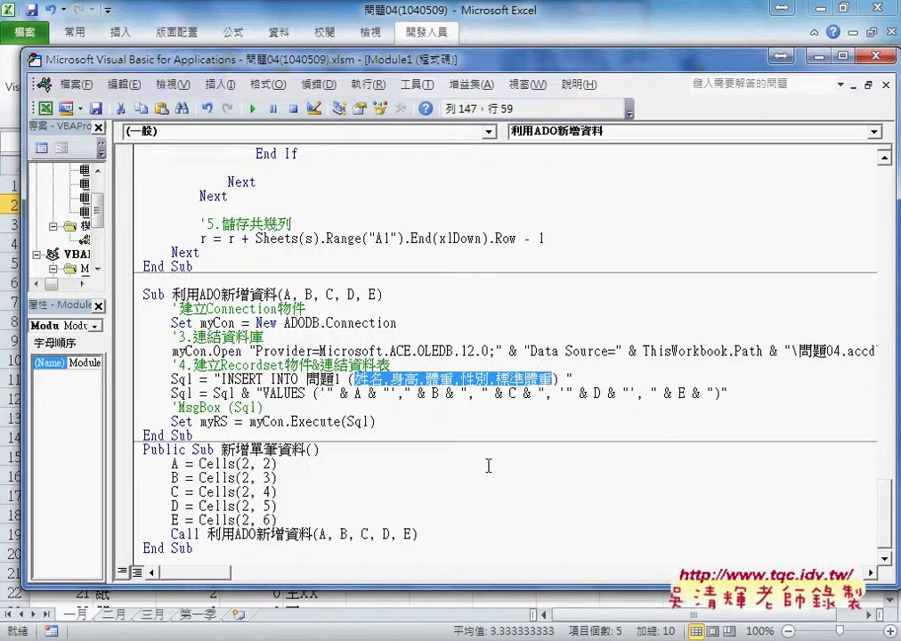
Copy Notepad's header line 日期,項目,進貨數量,出貨數量,人員 and select the INSERT statement's old field list.
{"action": "mouse_move", "coordinate": [178, 639]}
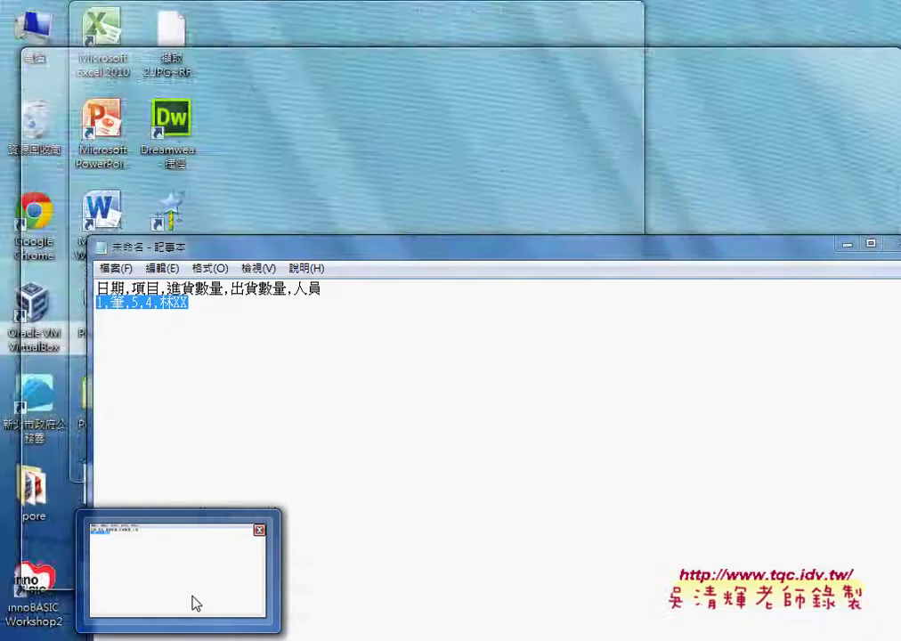
{"action": "left_click", "coordinate": [196, 607]}
{"action": "left_click_drag", "start_coordinate": [326, 290], "coordinate": [97, 289]}
{"action": "right_click", "coordinate": [161, 297]}
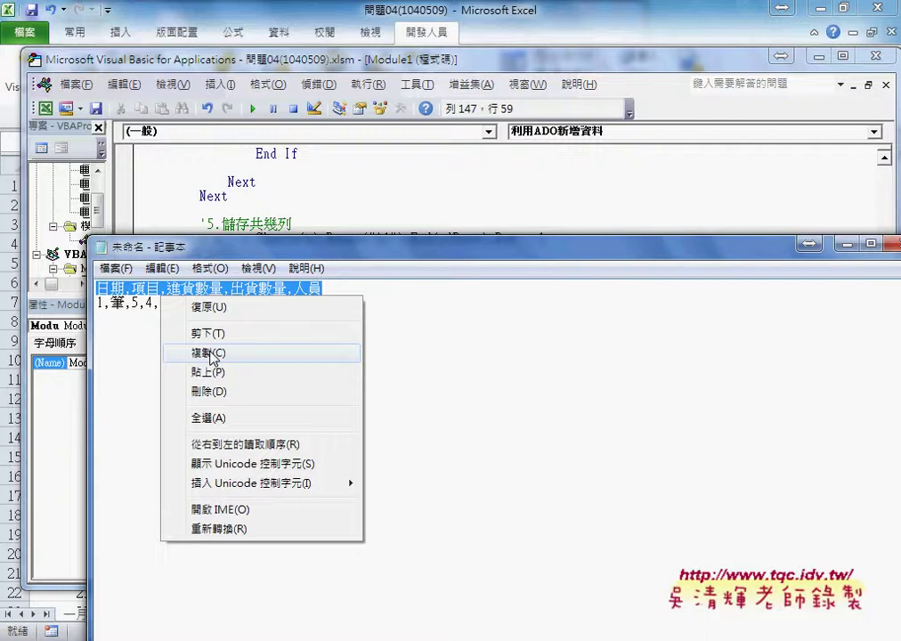
{"action": "left_click", "coordinate": [212, 354]}
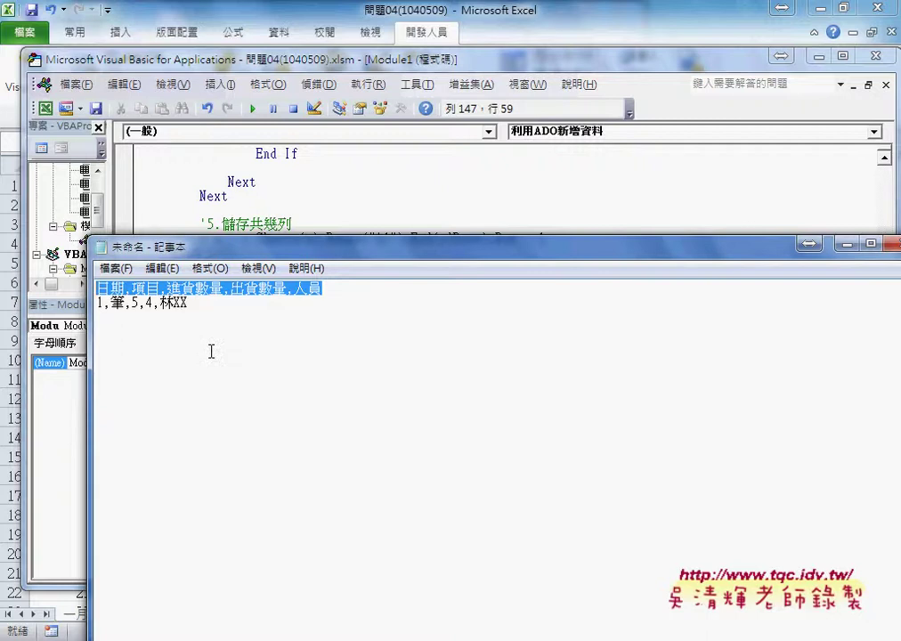
{"action": "left_click", "coordinate": [411, 207]}
{"action": "left_click_drag", "start_coordinate": [354, 379], "coordinate": [556, 381]}
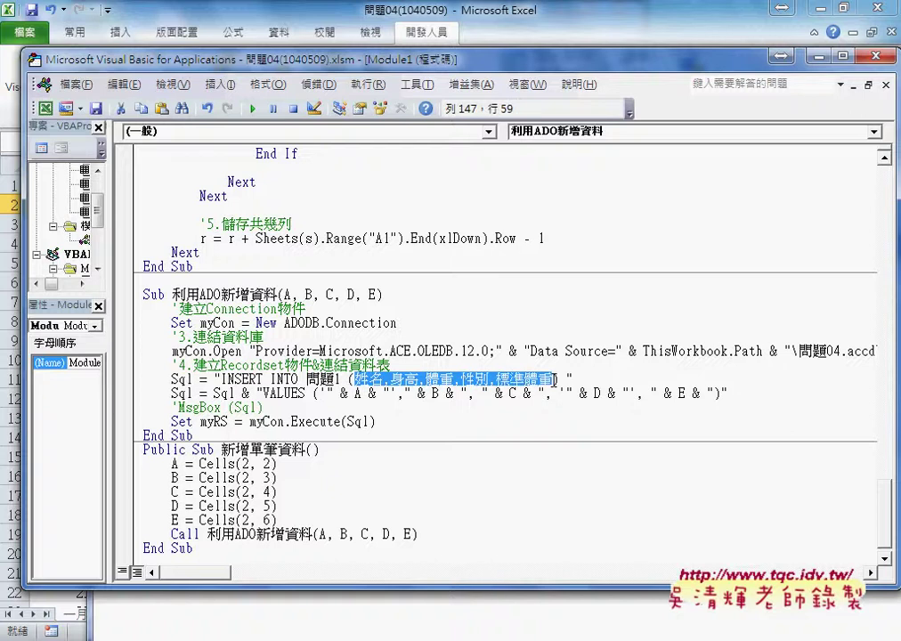
Paste the header fields 日期,項目,進貨數量,出貨數量,人員 into the INSERT INTO 問題1 field list.
{"action": "type", "text": "日期,項目,進貨數量,出貨數量,人員"}
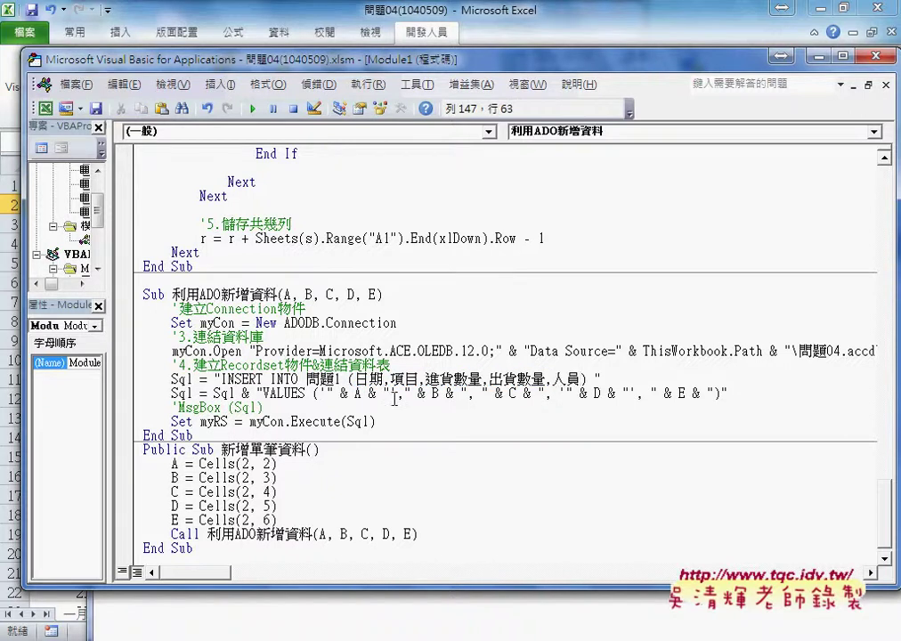
{"action": "double_click", "coordinate": [322, 393]}
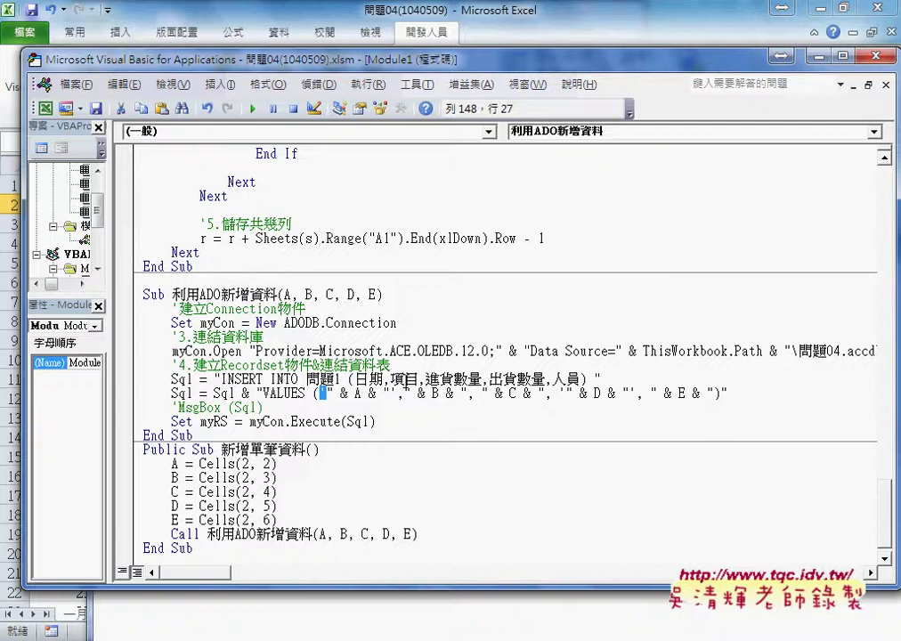
{"action": "type", "text": "'"}
{"action": "left_click", "coordinate": [556, 381]}
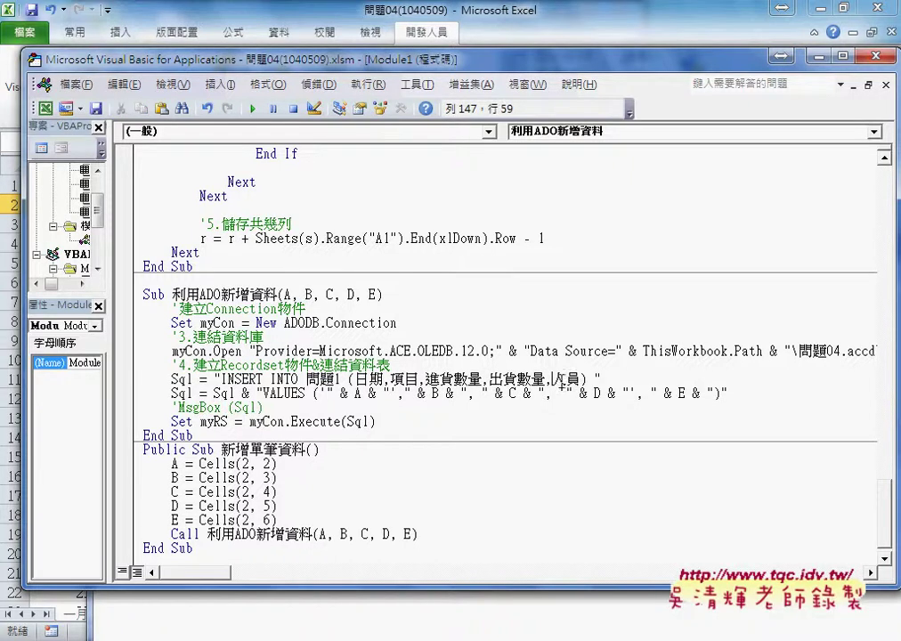
{"action": "left_click", "coordinate": [569, 393]}
{"action": "double_click", "coordinate": [325, 392]}
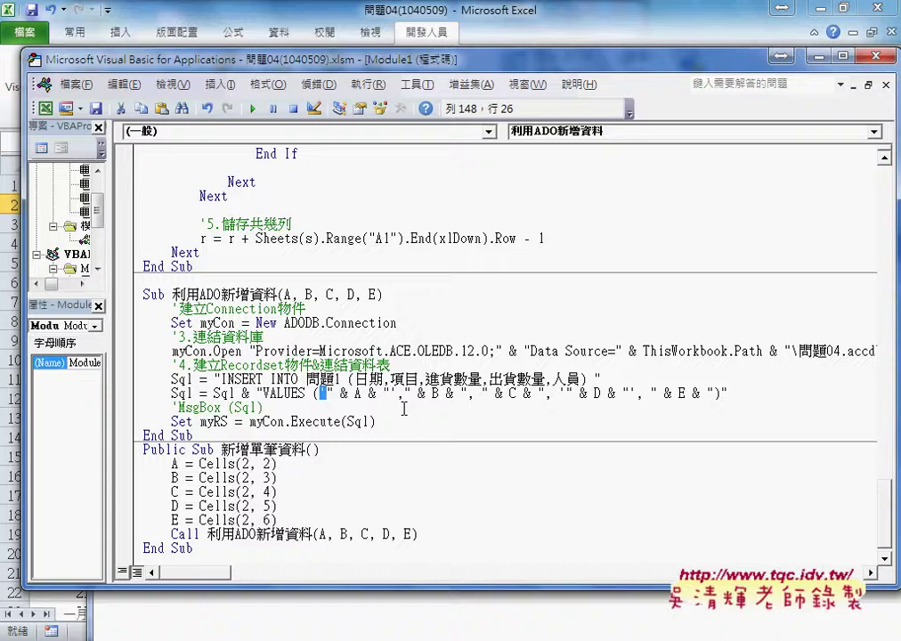
Remove the quotes around A and wrap the B value in single quotes in VALUES.
{"action": "key", "text": "Left"}
{"action": "key", "text": "Delete"}
{"action": "key", "text": "Right"}
{"action": "key", "text": "Right"}
{"action": "key", "text": "Right"}
{"action": "key", "text": "Right"}
{"action": "key", "text": "Right"}
{"action": "key", "text": "Right"}
{"action": "key", "text": "Right"}
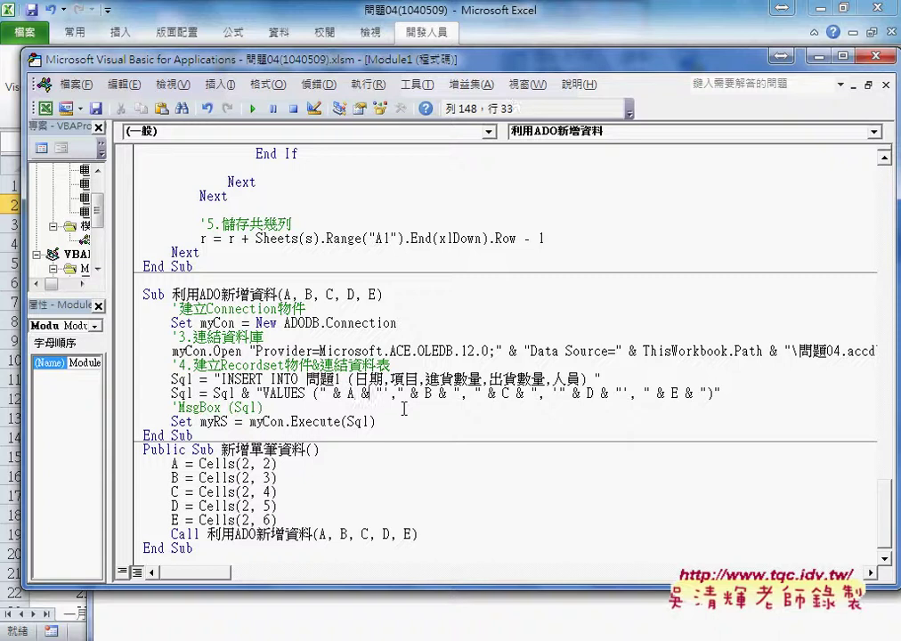
{"action": "key", "text": "Right"}
{"action": "key", "text": "Right"}
{"action": "key", "text": "Delete"}
{"action": "key", "text": "Right"}
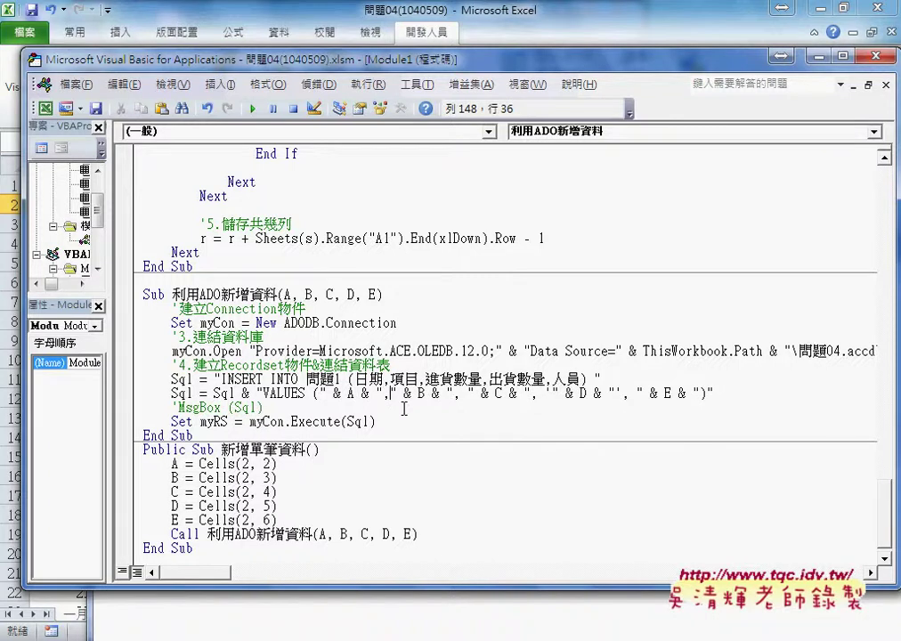
{"action": "key", "text": "shift+Right"}
{"action": "key", "text": "Delete"}
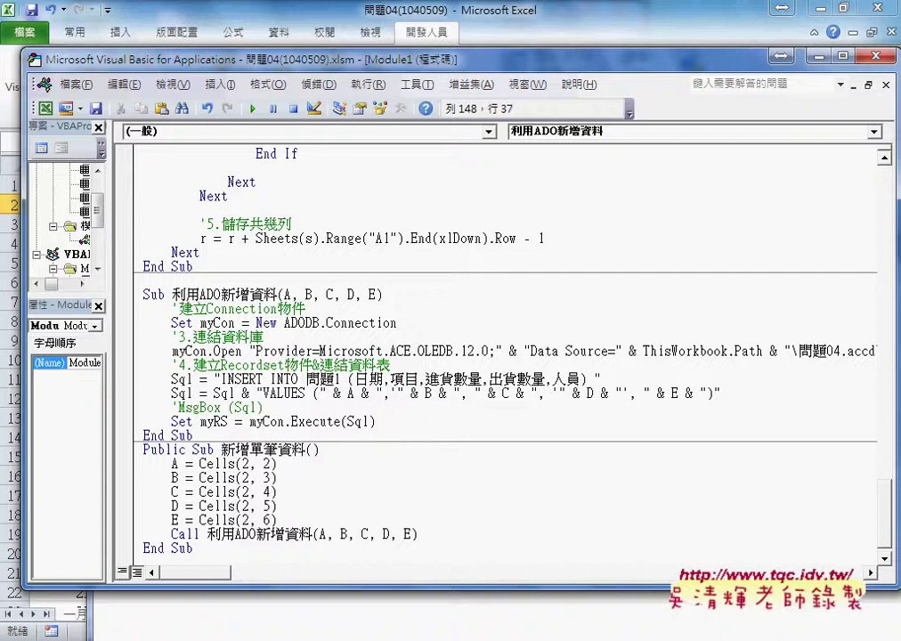
{"action": "key", "text": "Right"}
{"action": "key", "text": "Right"}
{"action": "key", "text": "Right"}
{"action": "key", "text": "Right"}
{"action": "key", "text": "Right"}
{"action": "key", "text": "Right"}
{"action": "key", "text": "Right"}
{"action": "key", "text": "Right"}
{"action": "key", "text": "Right"}
{"action": "type", "text": "'"}
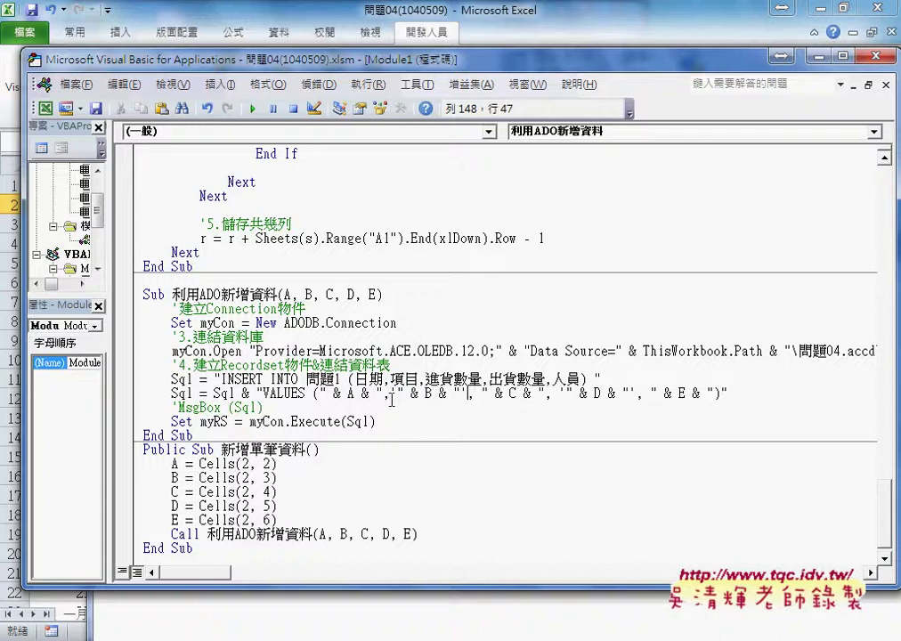
{"action": "left_click_drag", "start_coordinate": [392, 398], "coordinate": [399, 398]}
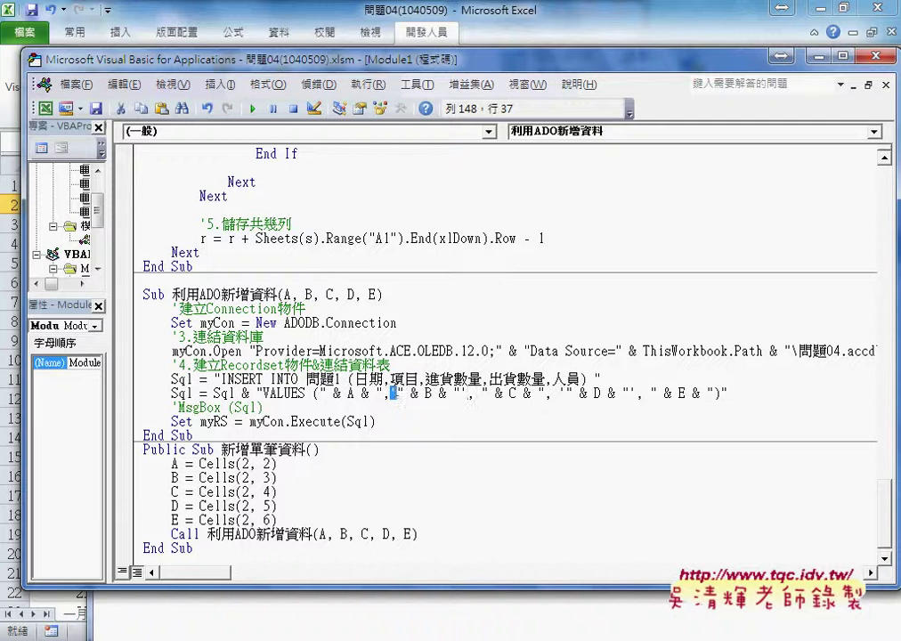
{"action": "left_click", "coordinate": [393, 393]}
{"action": "left_click_drag", "start_coordinate": [392, 392], "coordinate": [467, 393]}
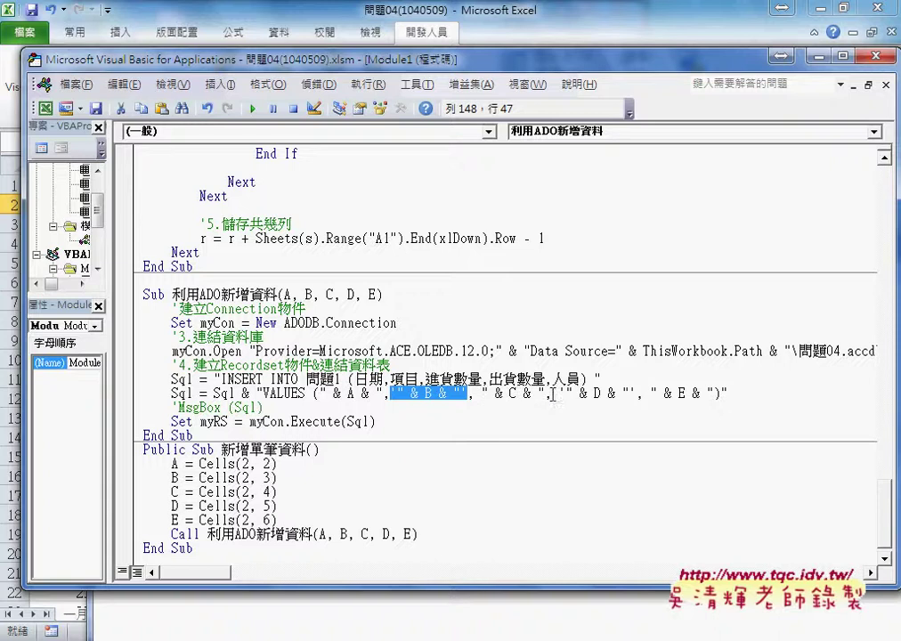
Unquote the D value and wrap E in single quotes, ending the clause ,'" & E & "').
{"action": "left_click_drag", "start_coordinate": [559, 393], "coordinate": [565, 393]}
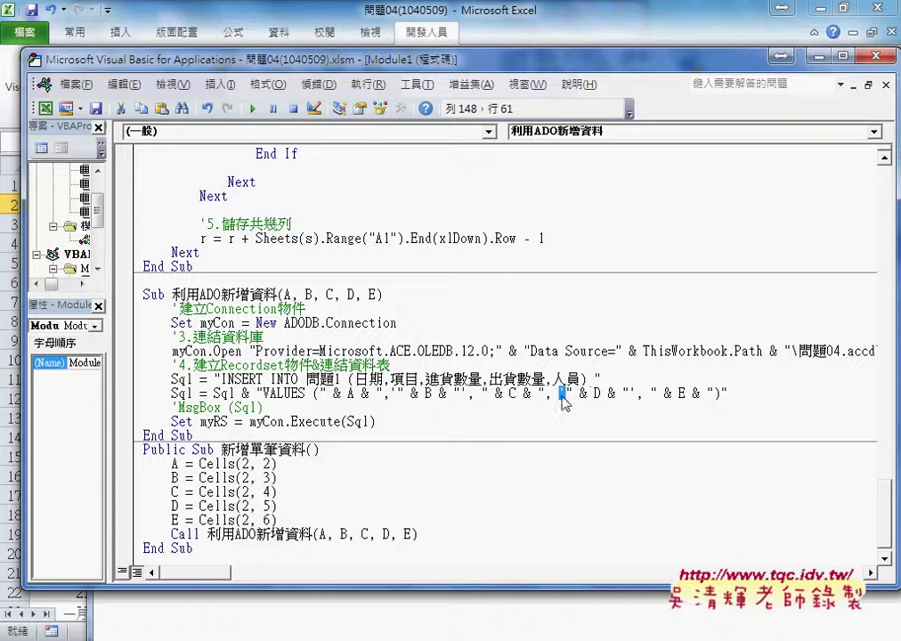
{"action": "key", "text": "BackSpace"}
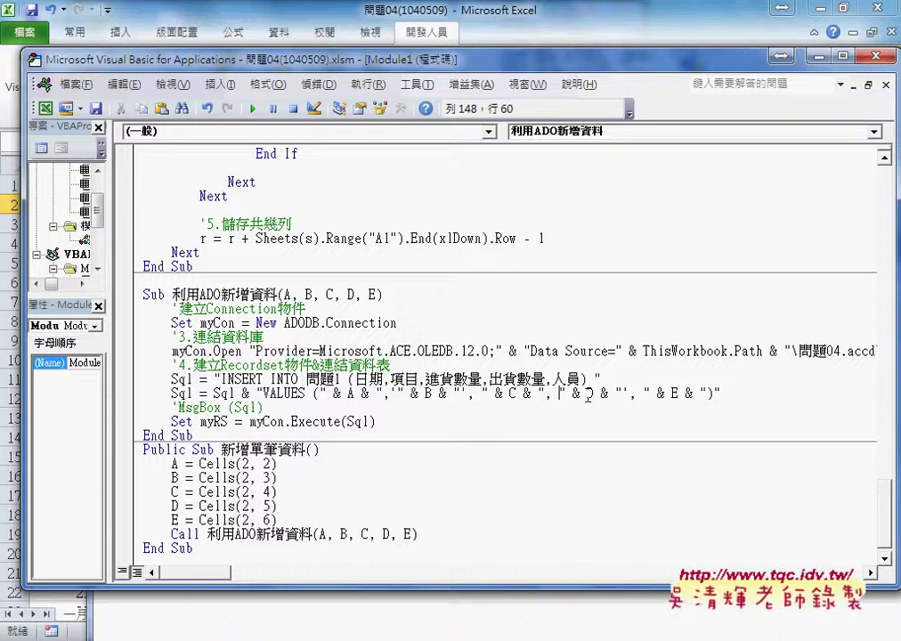
{"action": "key", "text": "Right"}
{"action": "key", "text": "Right"}
{"action": "key", "text": "Right"}
{"action": "key", "text": "Right"}
{"action": "key", "text": "Right"}
{"action": "key", "text": "Right"}
{"action": "key", "text": "Right"}
{"action": "key", "text": "Right"}
{"action": "key", "text": "Delete"}
{"action": "key", "text": "Right"}
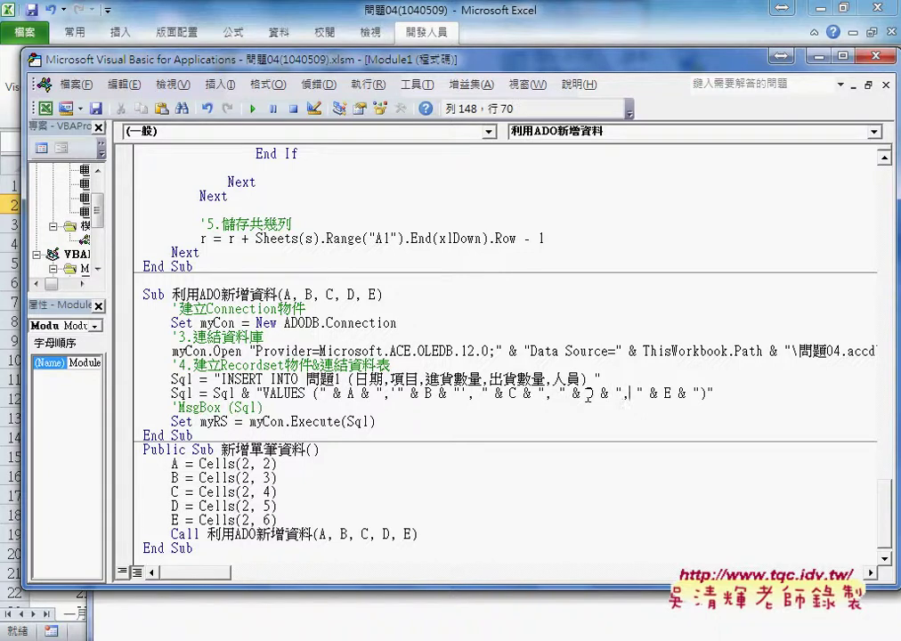
{"action": "key", "text": "Right"}
{"action": "type", "text": "'"}
{"action": "key", "text": "Right"}
{"action": "key", "text": "Right"}
{"action": "key", "text": "Right"}
{"action": "key", "text": "Right"}
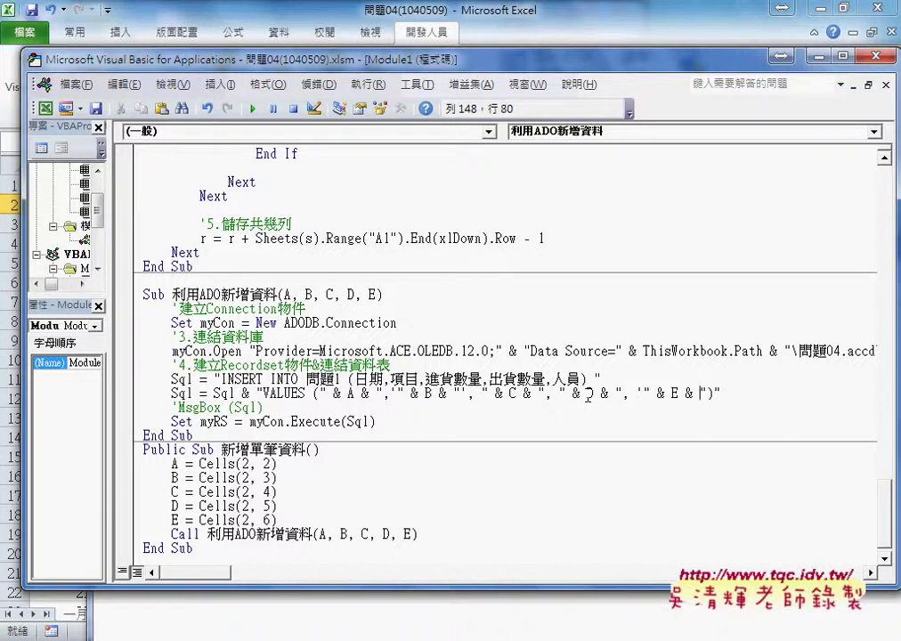
{"action": "key", "text": "Right"}
{"action": "key", "text": "Right"}
{"action": "key", "text": "Right"}
{"action": "key", "text": "Right"}
{"action": "type", "text": "'"}
{"action": "left_click_drag", "start_coordinate": [635, 392], "coordinate": [718, 393]}
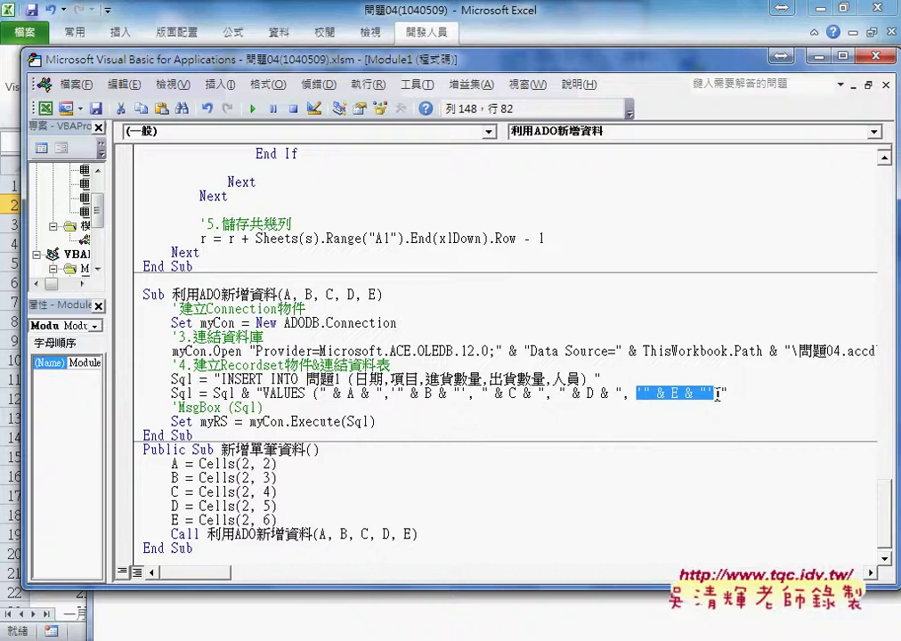
Highlight Execute in the myCon.Execute(Sql) line and ADO in the 利用ADO新增資料 procedure name.
{"action": "left_click", "coordinate": [350, 422]}
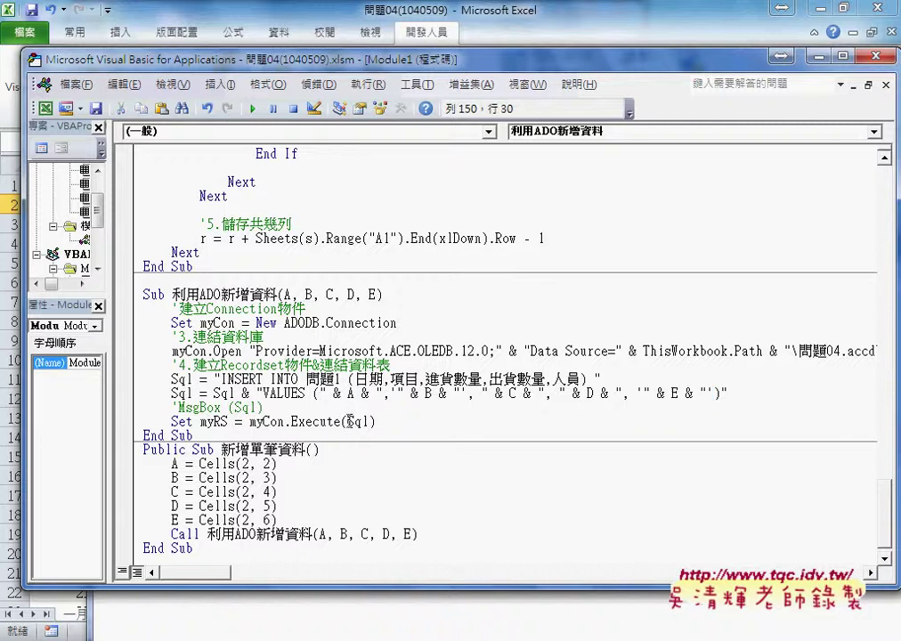
{"action": "double_click", "coordinate": [294, 422]}
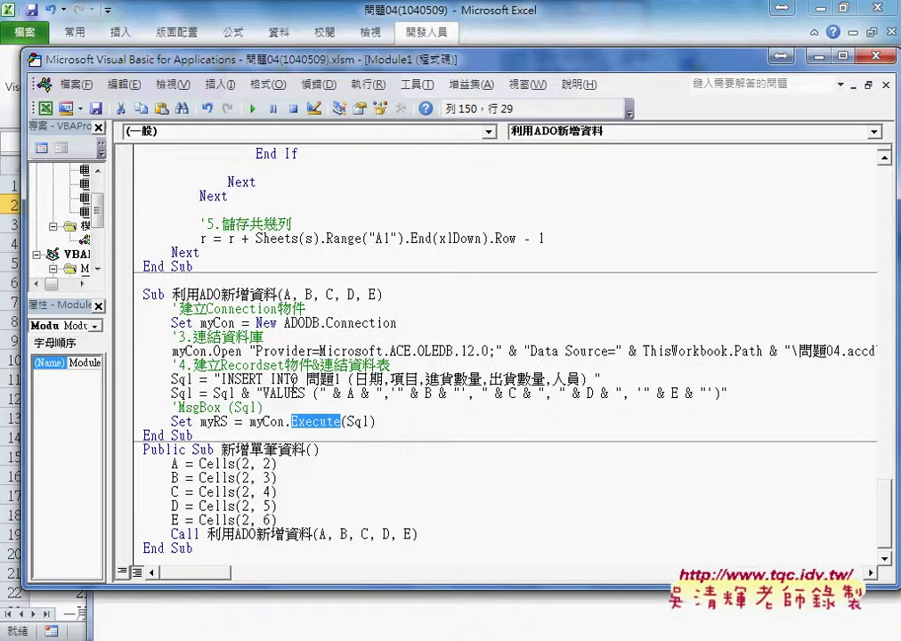
{"action": "double_click", "coordinate": [210, 294]}
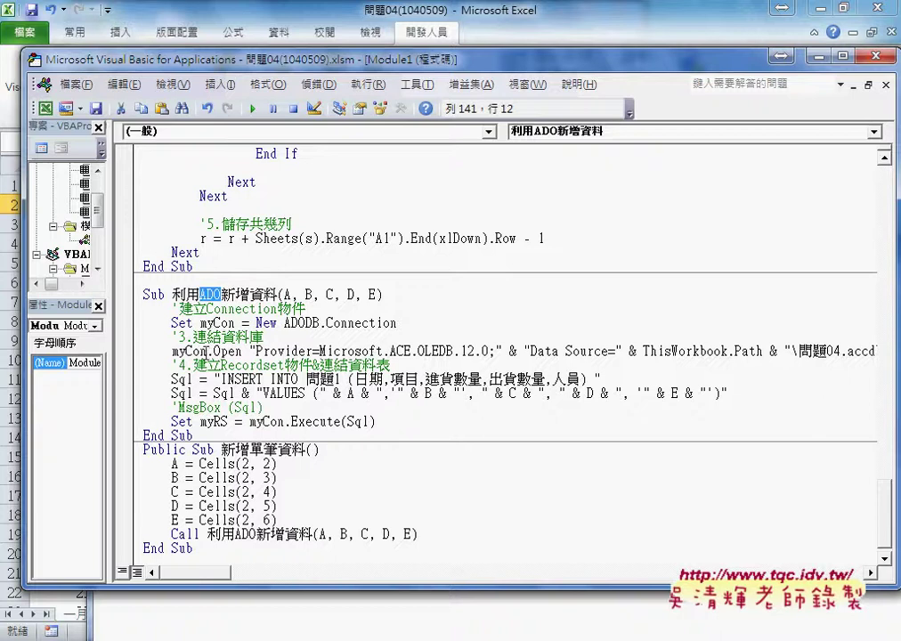
Delete the commented-out 'MsgBox (Sql) line from the 利用ADO新增資料 sub.
{"action": "left_click_drag", "start_coordinate": [175, 351], "coordinate": [781, 351]}
{"action": "left_click", "coordinate": [250, 351]}
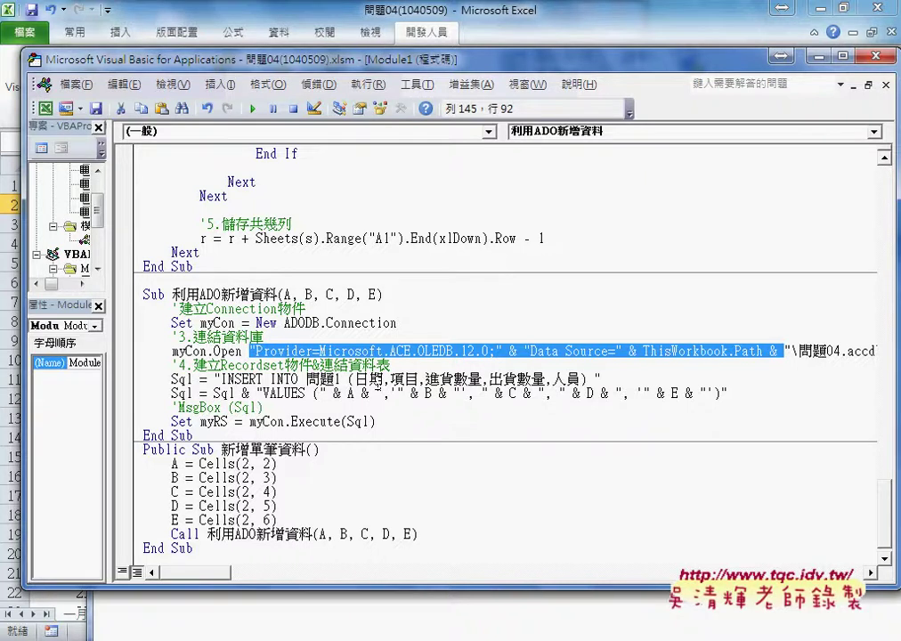
{"action": "left_click_drag", "start_coordinate": [265, 407], "coordinate": [144, 407]}
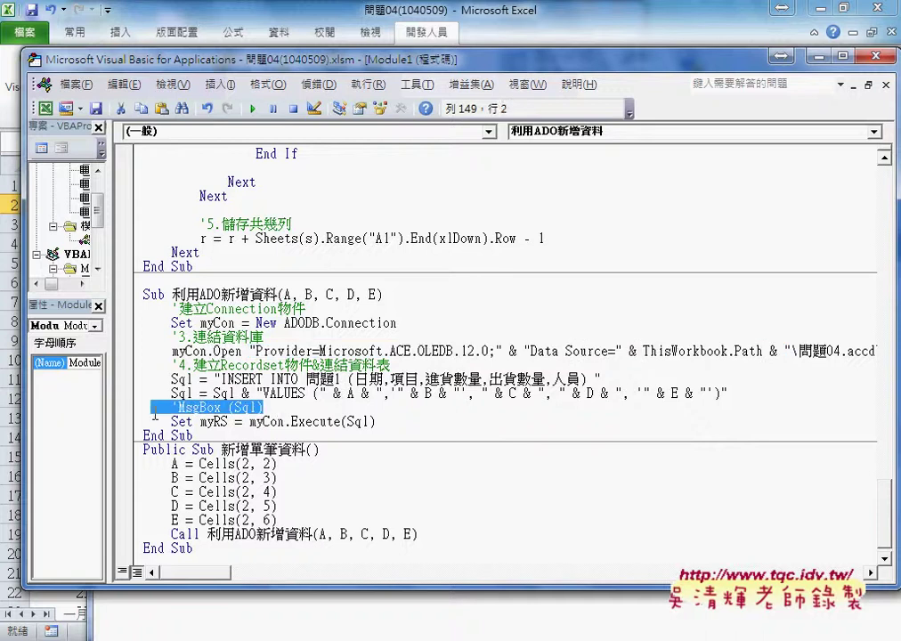
{"action": "key", "text": "Delete"}
{"action": "key", "text": "Delete"}
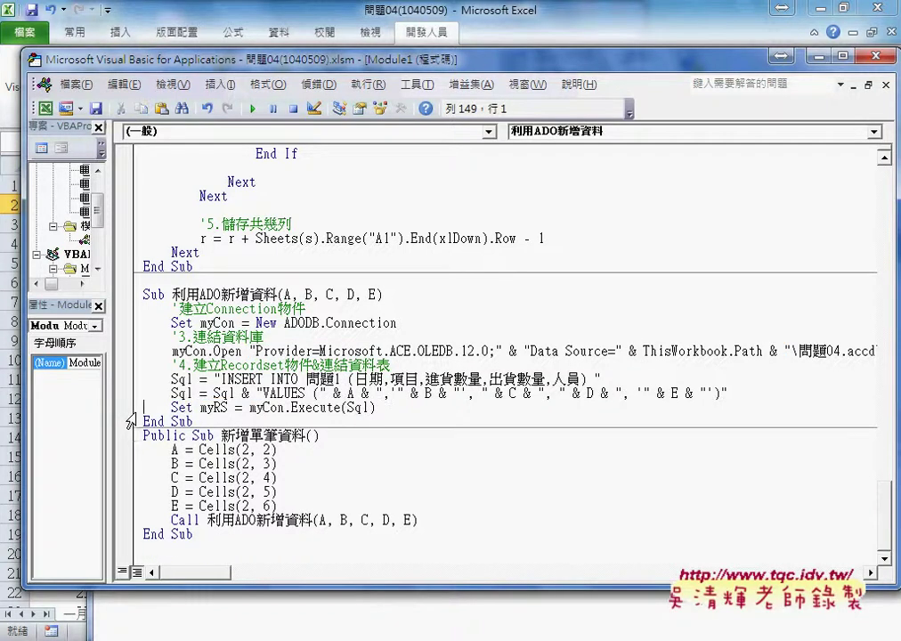
{"action": "left_click", "coordinate": [179, 336]}
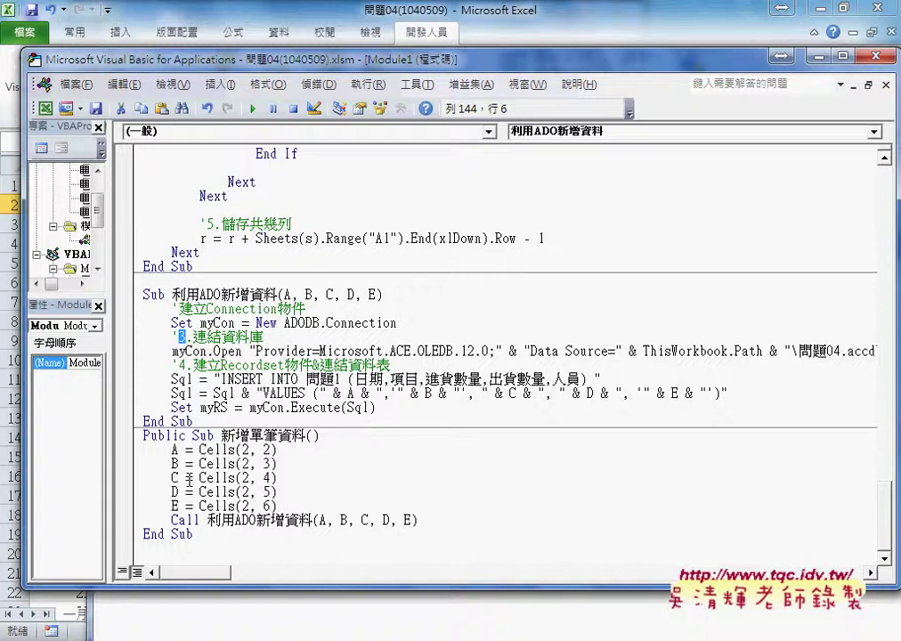
Change comment numbers 3 and 4 to 1 and 2: '1.連結資料庫 and '2.建立Recordset物件&連結資料表.
{"action": "type", "text": "1"}
{"action": "key", "text": "Down"}
{"action": "key", "text": "Down"}
{"action": "key", "text": "BackSpace"}
{"action": "type", "text": "2"}
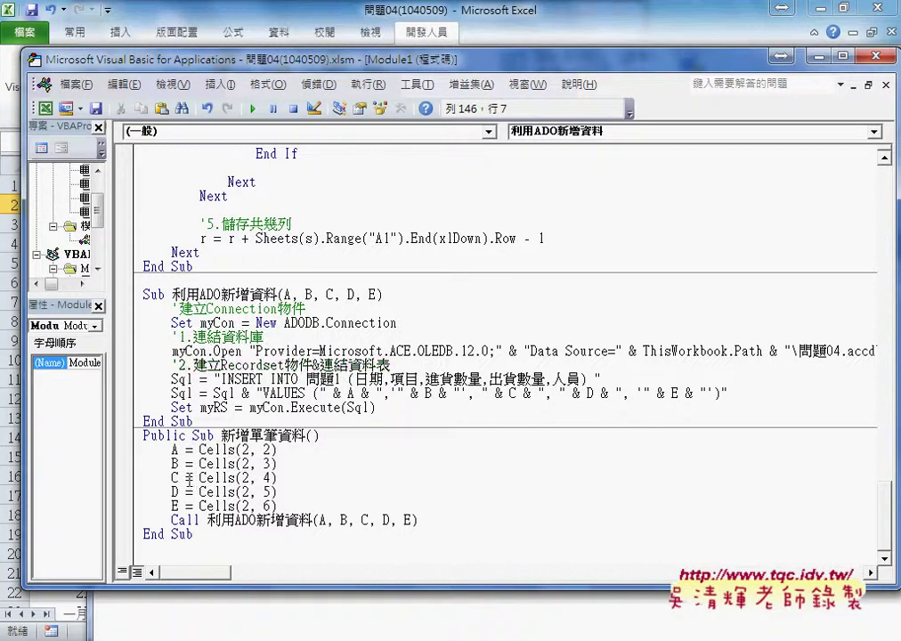
{"action": "left_click", "coordinate": [280, 532]}
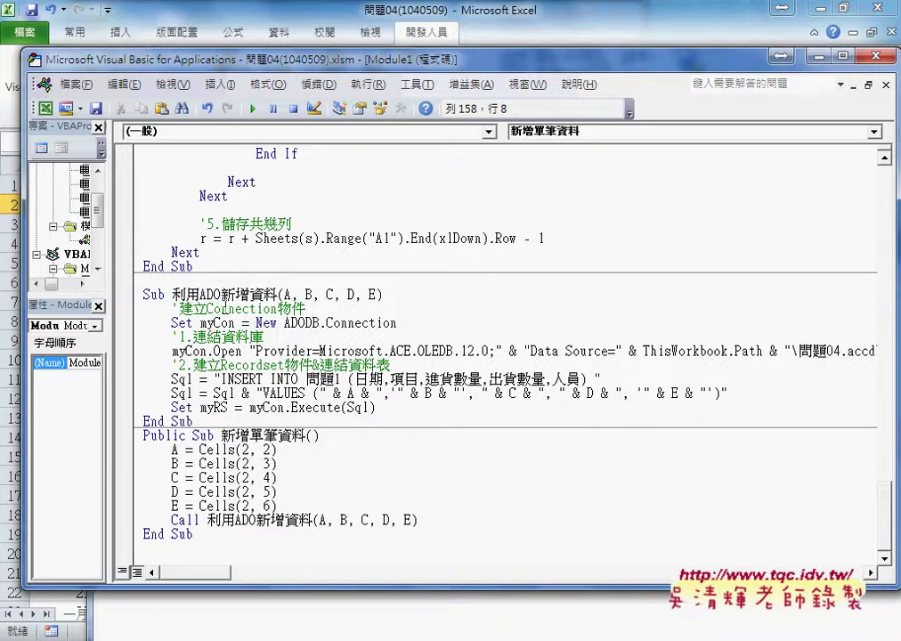
Make A, B and C read Cells(2, 1), Cells(2, 2) and Cells(2, 3).
{"action": "left_click", "coordinate": [272, 441]}
{"action": "double_click", "coordinate": [246, 450]}
{"action": "double_click", "coordinate": [267, 450]}
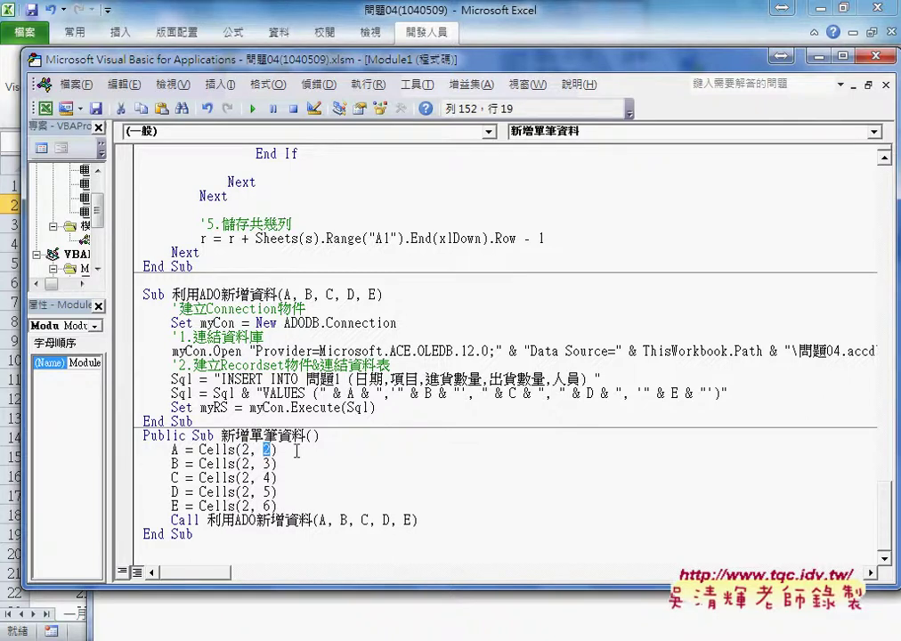
{"action": "type", "text": "1"}
{"action": "key", "text": "Down"}
{"action": "key", "text": "BackSpace"}
{"action": "type", "text": "2"}
{"action": "key", "text": "Down"}
{"action": "key", "text": "BackSpace"}
{"action": "type", "text": "3"}
Make D and E read Cells(2, 4) and Cells(2, 5).
{"action": "key", "text": "Down"}
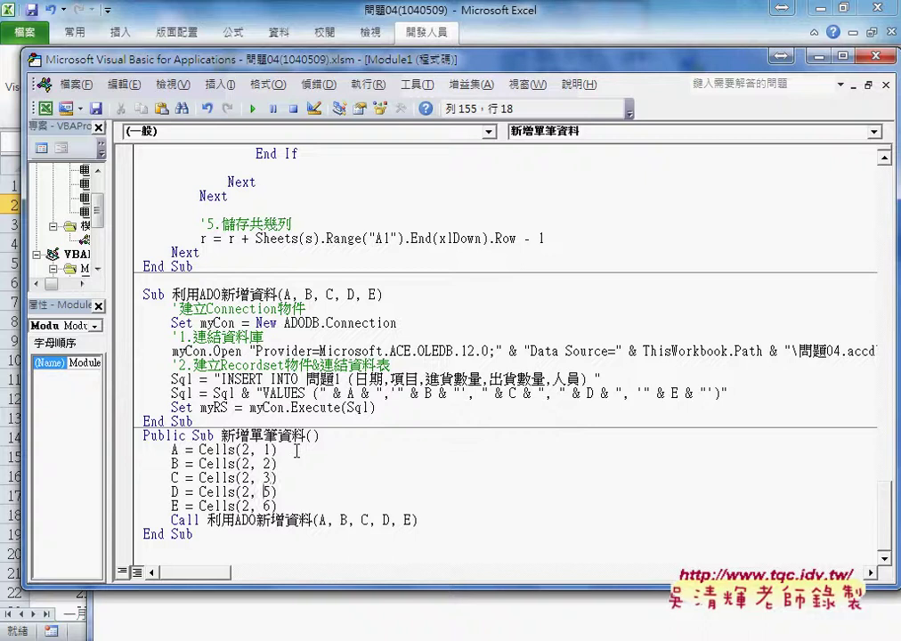
{"action": "key", "text": "BackSpace"}
{"action": "type", "text": "4"}
{"action": "key", "text": "Down"}
{"action": "key", "text": "BackSpace"}
{"action": "type", "text": "5"}
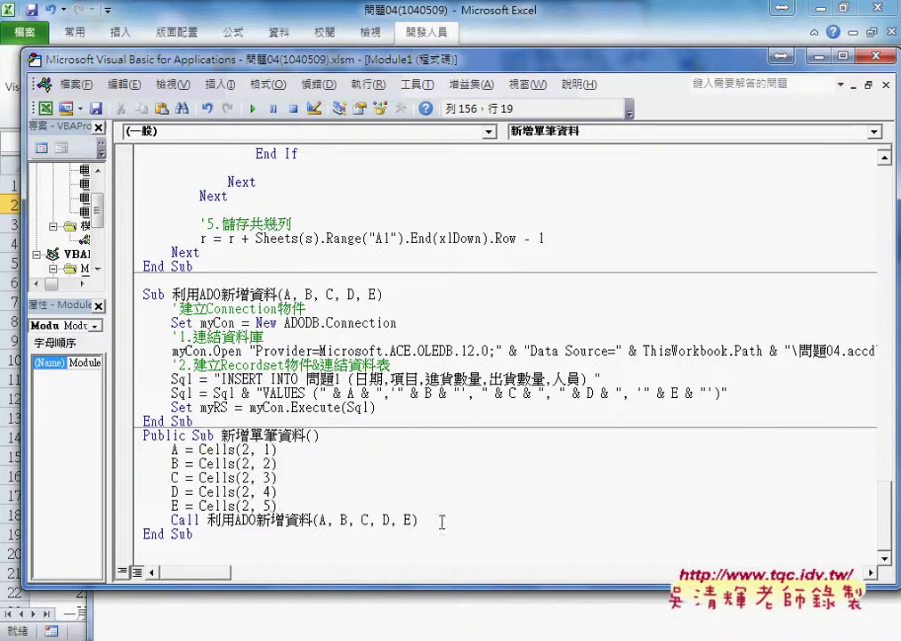
{"action": "left_click_drag", "start_coordinate": [417, 521], "coordinate": [131, 521]}
{"action": "left_click", "coordinate": [195, 337]}
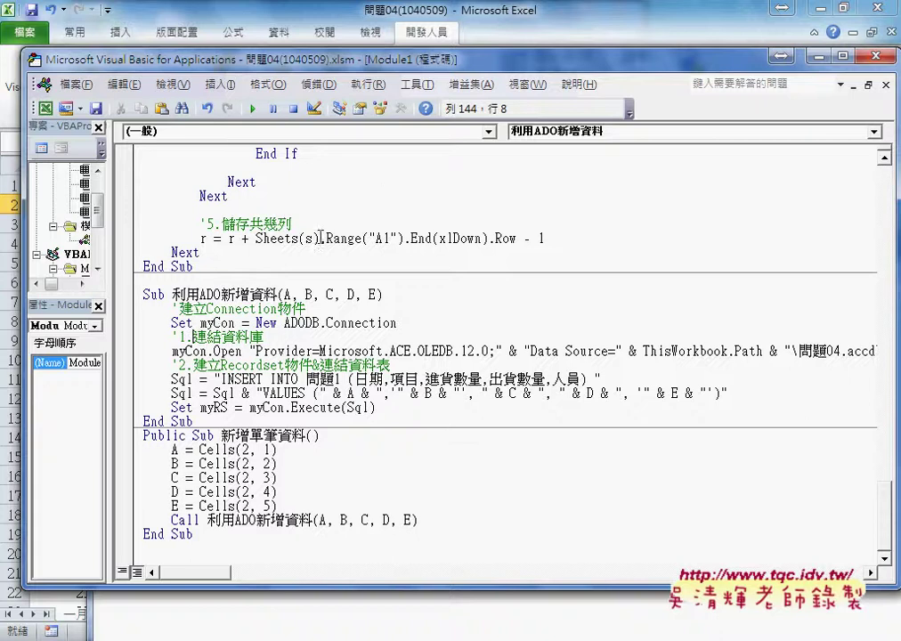
Add the Microsoft ActiveX Data Objects 2.7 Library reference to the VBA project.
{"action": "left_click", "coordinate": [421, 85]}
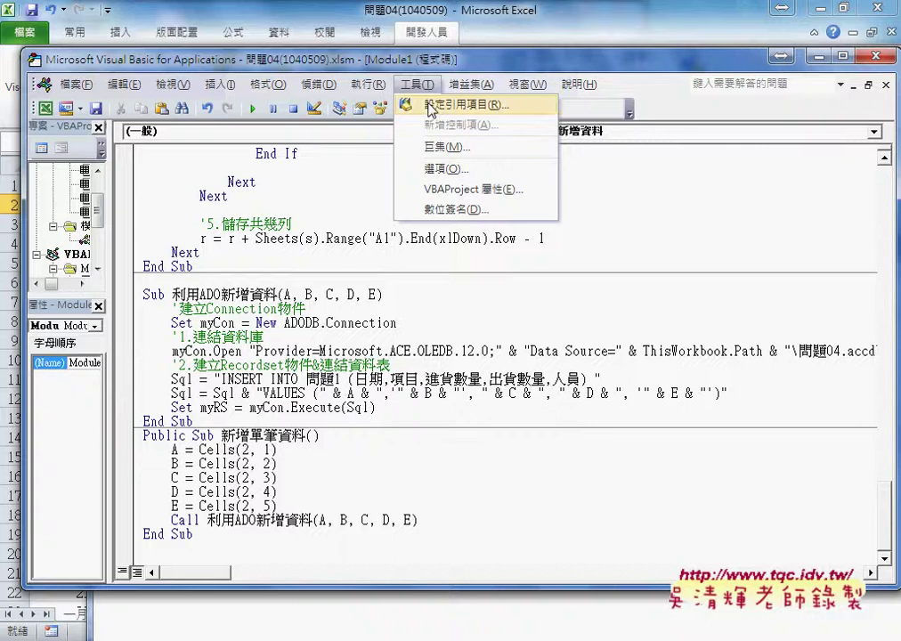
{"action": "left_click", "coordinate": [433, 106]}
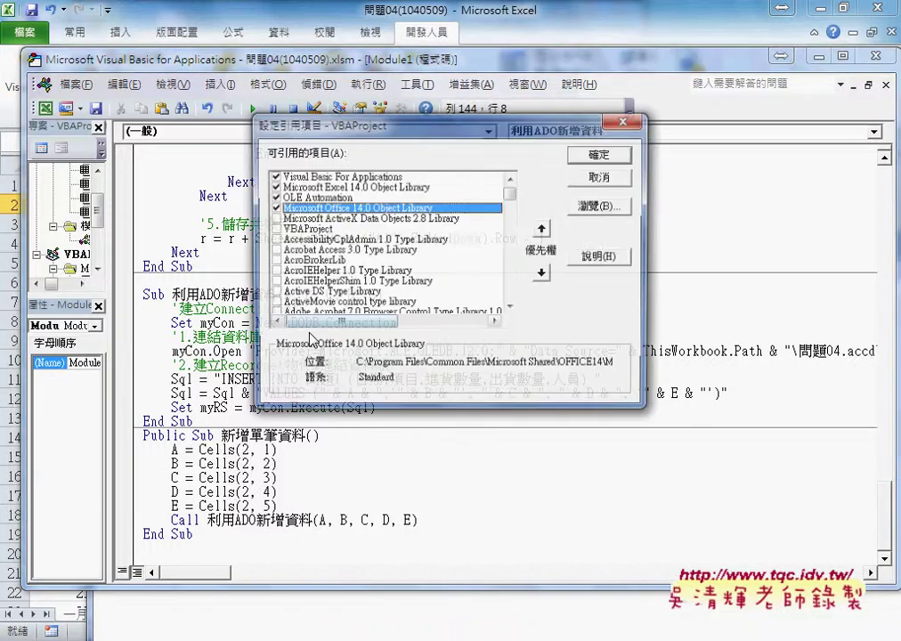
{"action": "left_click_drag", "start_coordinate": [317, 125], "coordinate": [505, 170]}
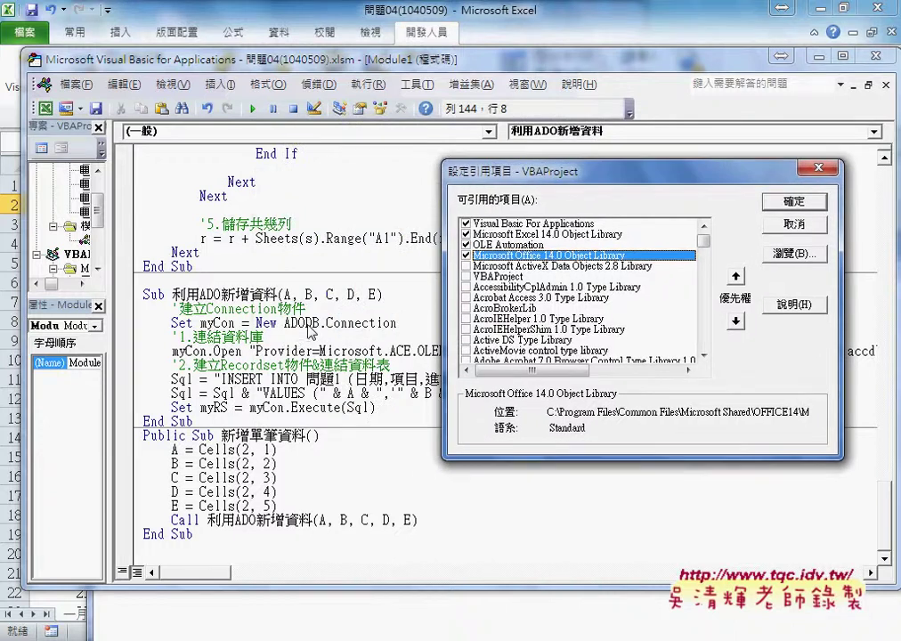
{"action": "left_click_drag", "start_coordinate": [704, 241], "coordinate": [704, 291]}
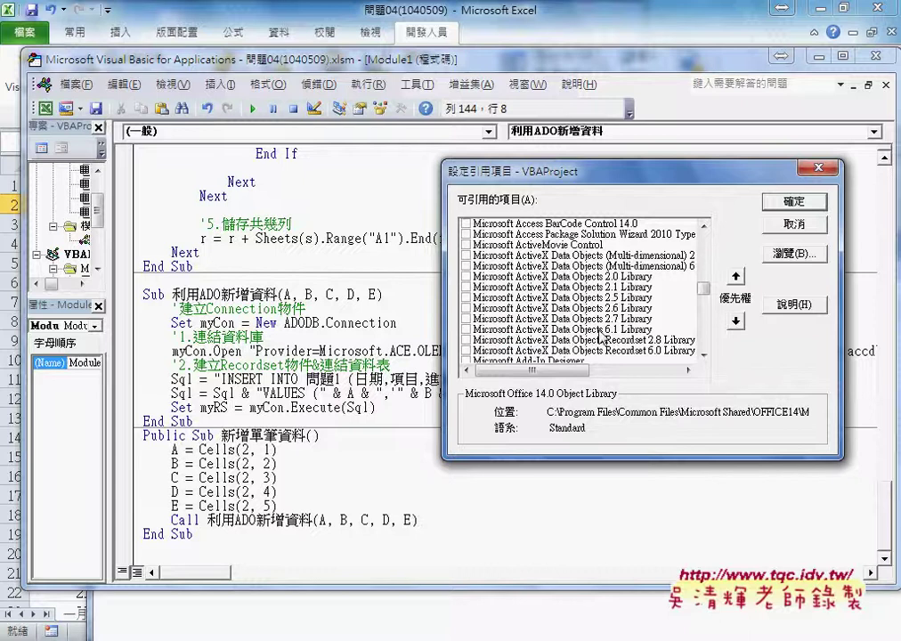
{"action": "left_click", "coordinate": [488, 320]}
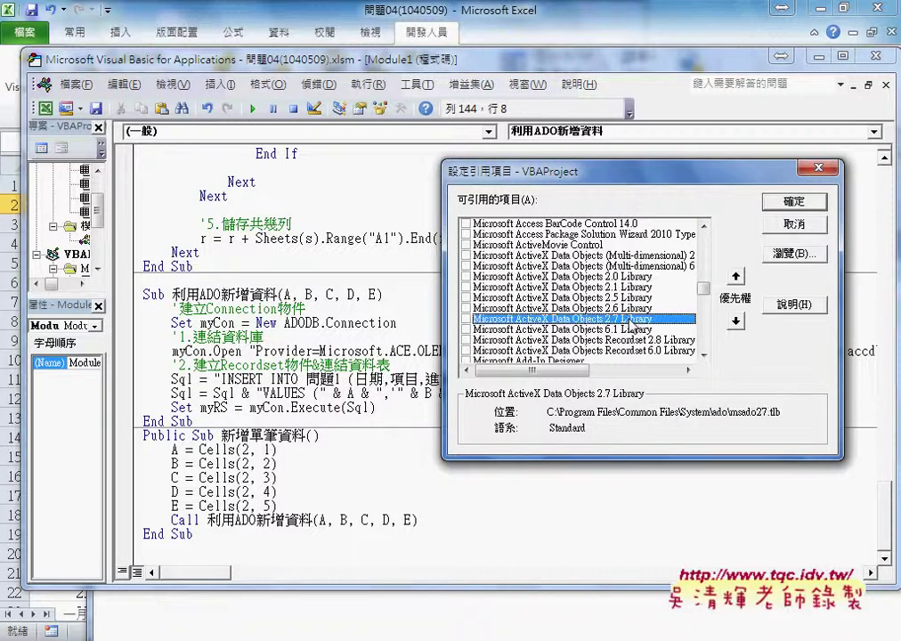
{"action": "left_click", "coordinate": [465, 319]}
{"action": "left_click", "coordinate": [796, 203]}
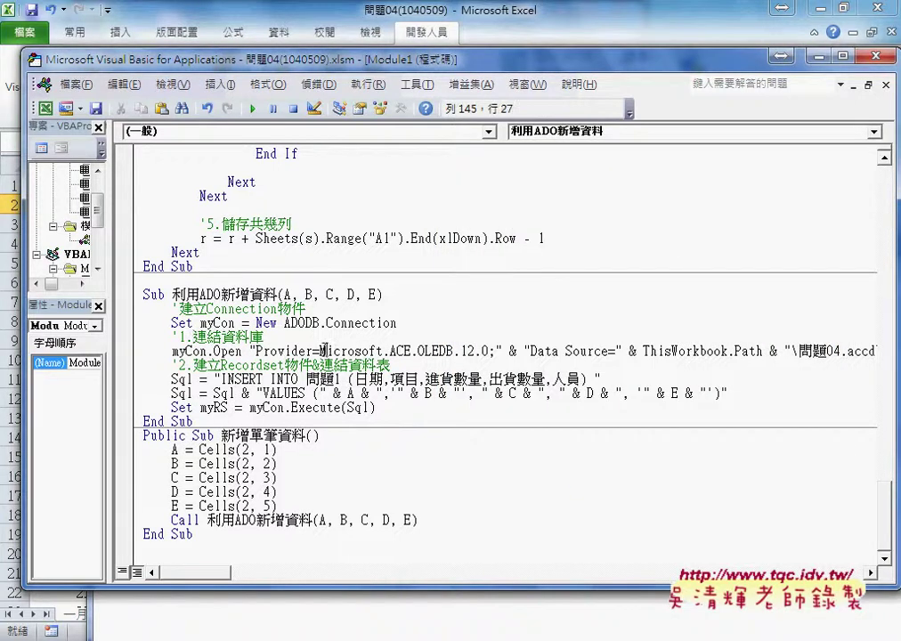
Review the ADO procedures and the 新增單筆資料 macro name, then return to the Excel workbook.
{"action": "left_click_drag", "start_coordinate": [205, 533], "coordinate": [139, 294]}
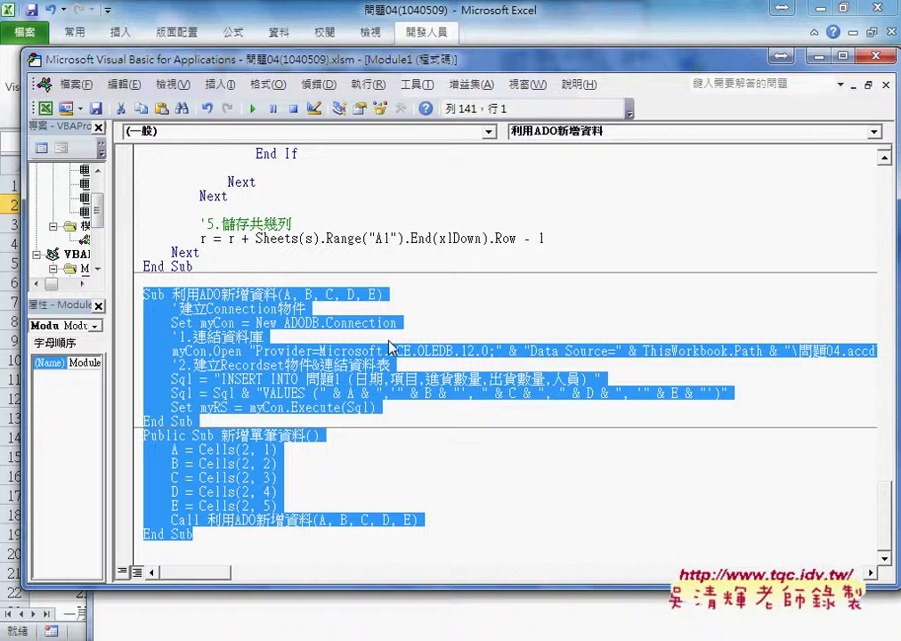
{"action": "left_click", "coordinate": [239, 462]}
{"action": "left_click_drag", "start_coordinate": [220, 436], "coordinate": [307, 436]}
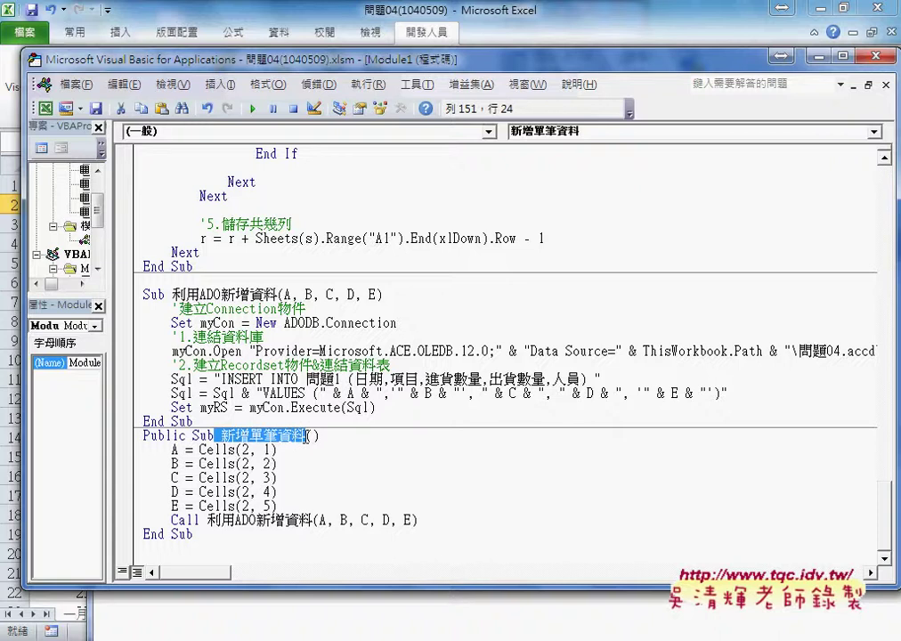
{"action": "left_click", "coordinate": [646, 42]}
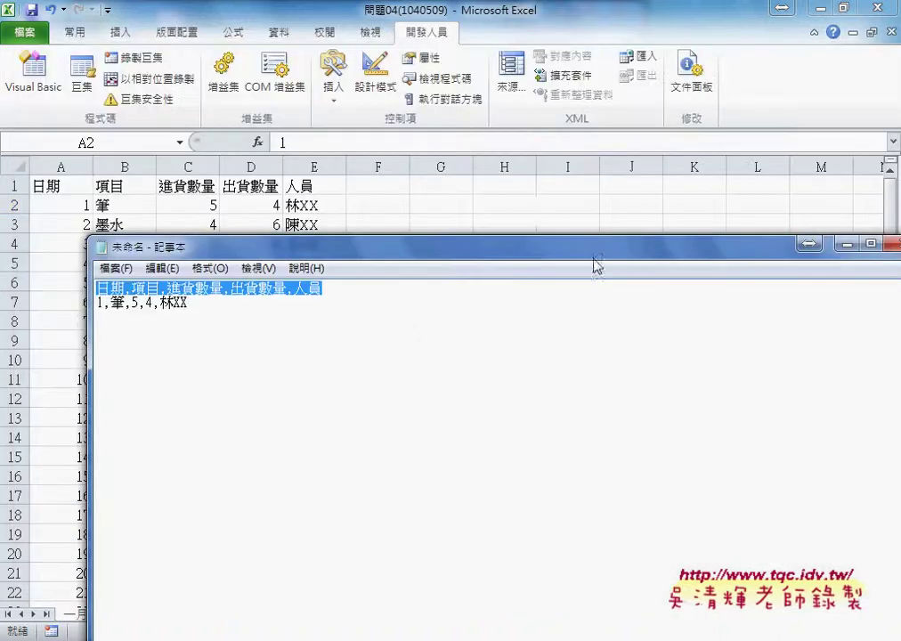
Draw a form button over F2:H2 and assign it the 新增單筆資料 macro.
{"action": "left_click", "coordinate": [546, 209]}
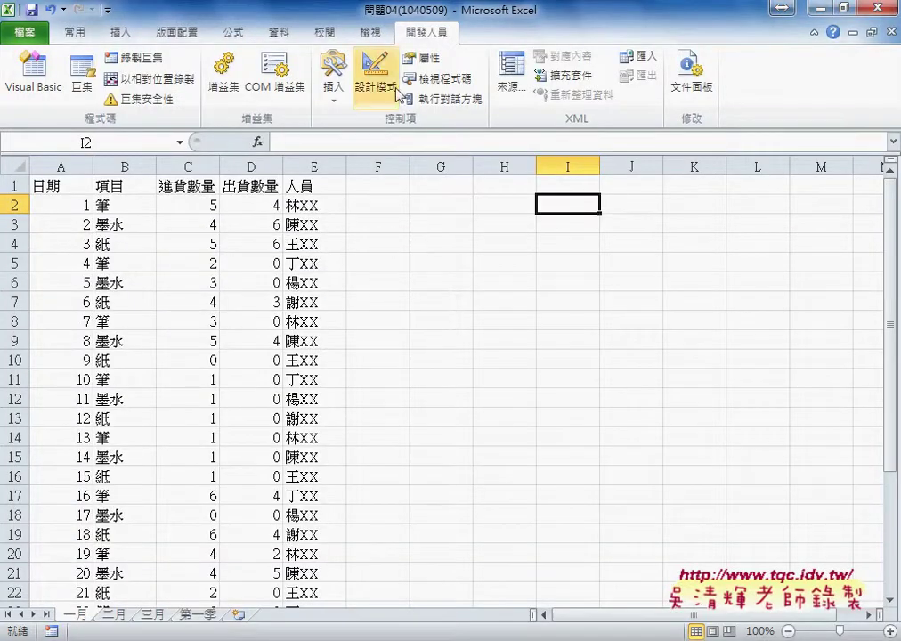
{"action": "left_click", "coordinate": [333, 80]}
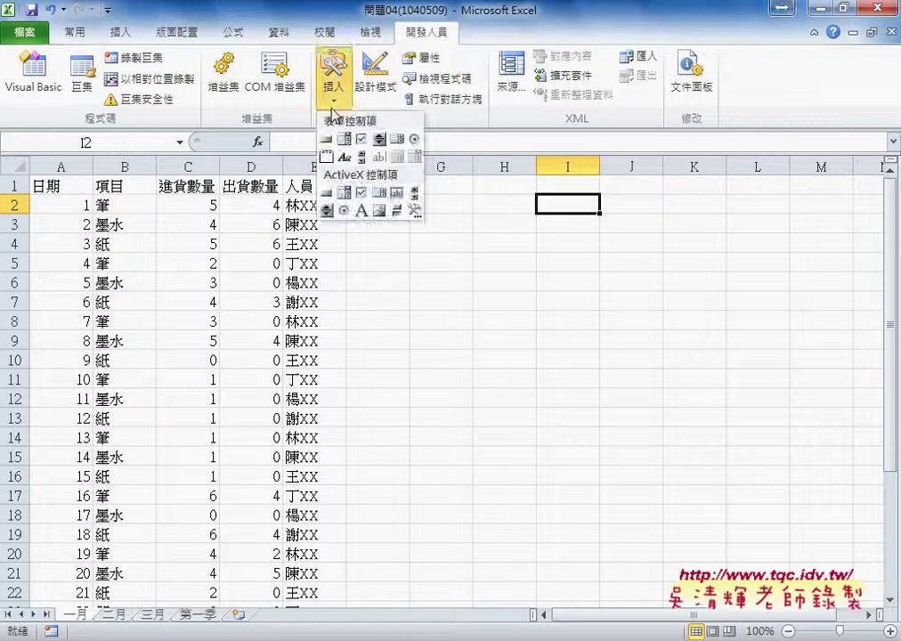
{"action": "left_click", "coordinate": [325, 140]}
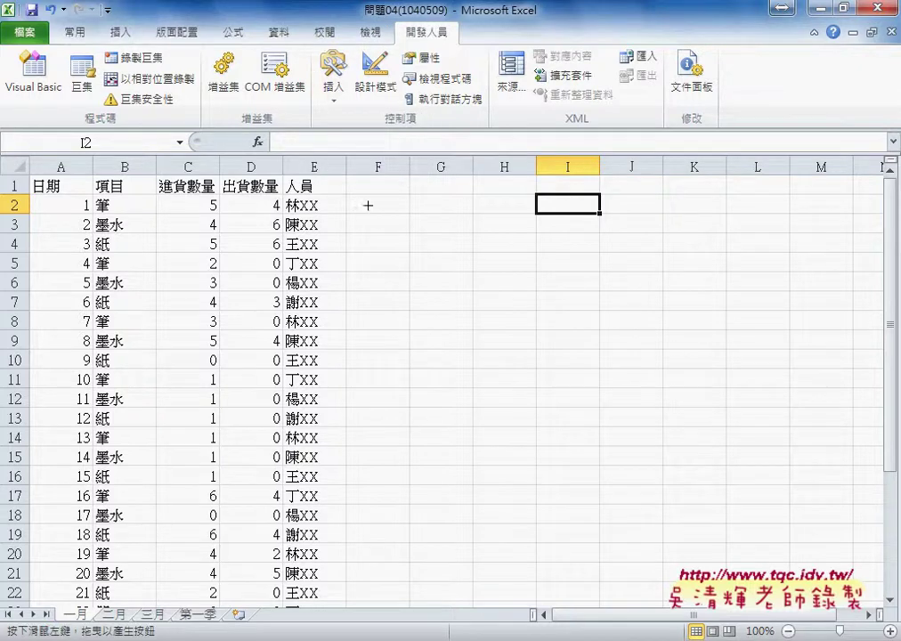
{"action": "left_click_drag", "start_coordinate": [391, 190], "coordinate": [553, 217]}
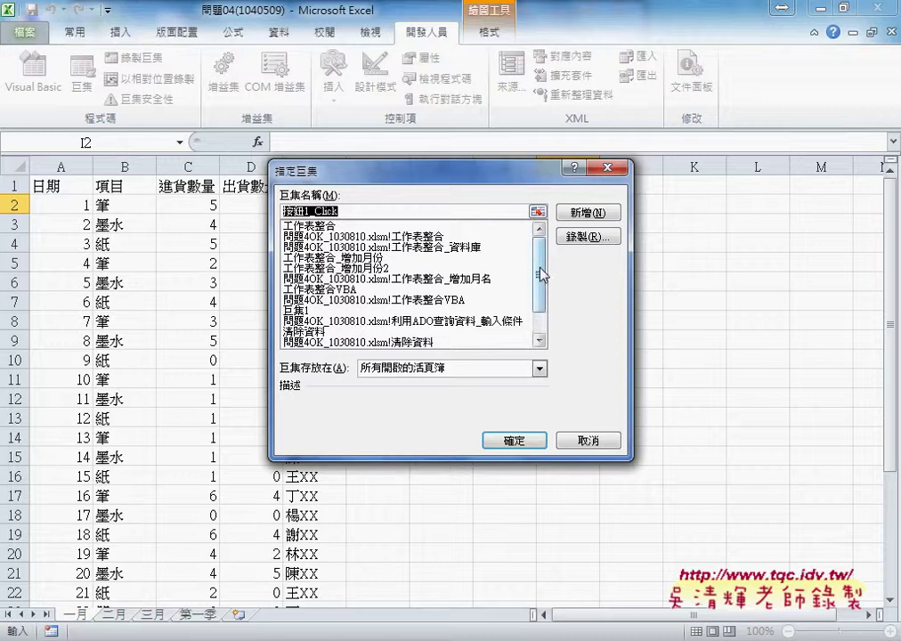
{"action": "scroll", "coordinate": [540, 267], "scroll_direction": "down", "scroll_amount": 1}
{"action": "left_click", "coordinate": [348, 321]}
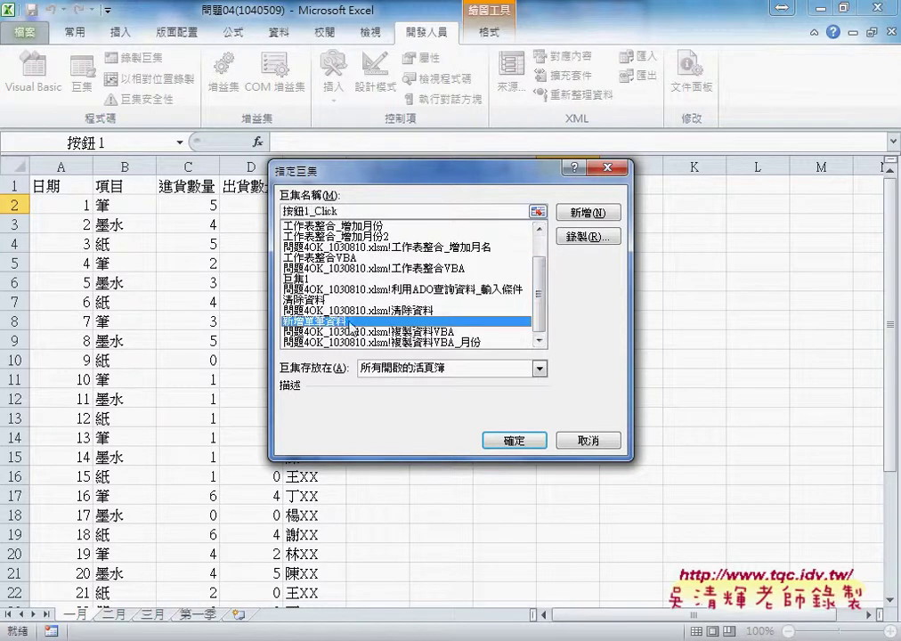
{"action": "double_click", "coordinate": [354, 207]}
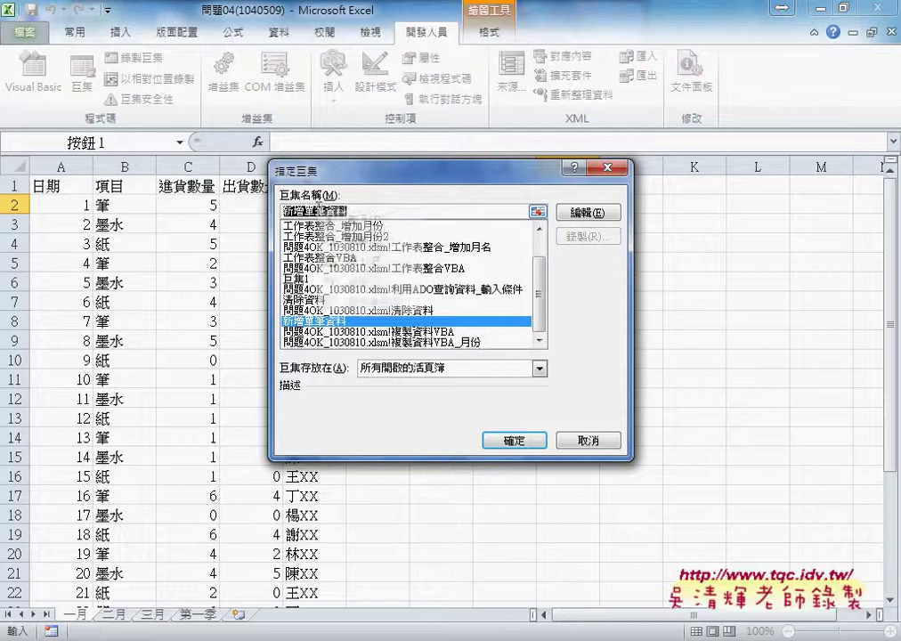
{"action": "left_click", "coordinate": [514, 441]}
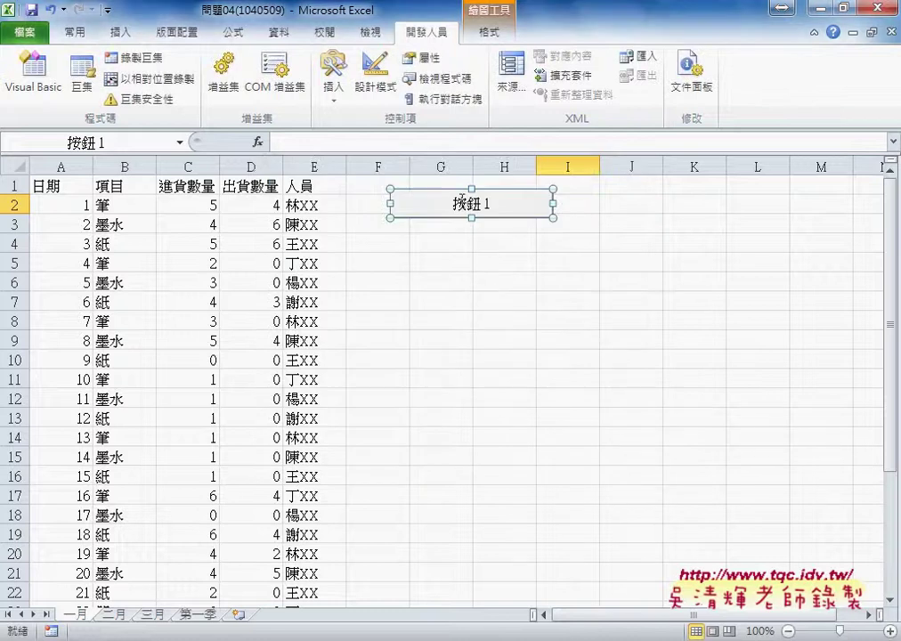
Relabel the button 新增單筆資料 and switch over to Access.
{"action": "key", "text": "Delete"}
{"action": "key", "text": "Delete"}
{"action": "key", "text": "Delete"}
{"action": "key", "text": "Delete"}
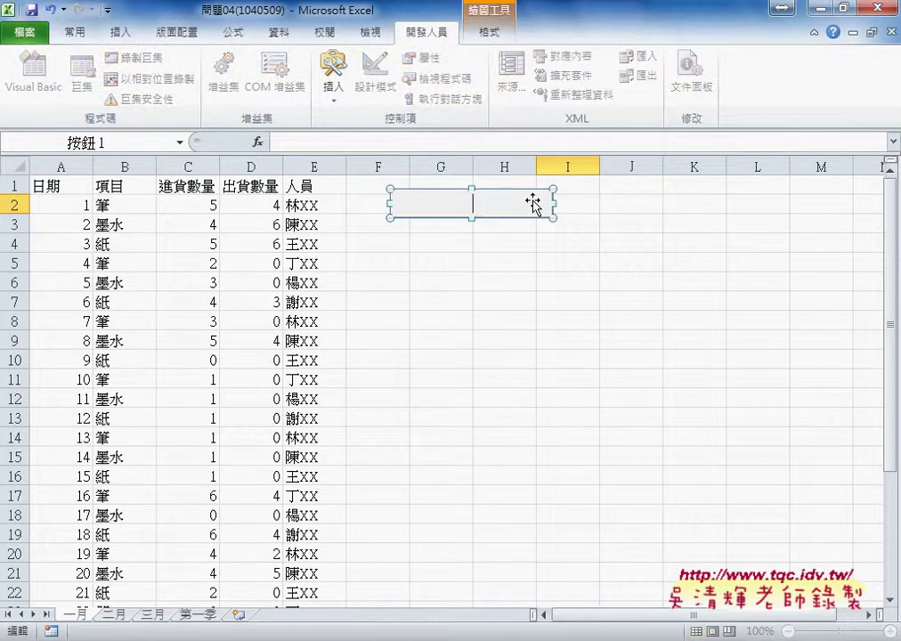
{"action": "type", "text": "新增單筆資料"}
{"action": "left_click", "coordinate": [554, 278]}
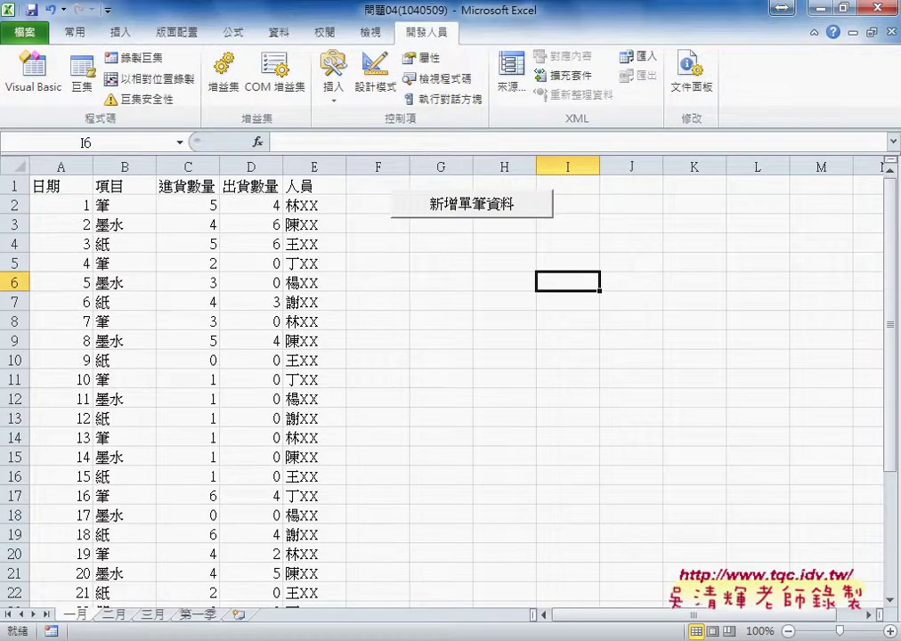
{"action": "key", "text": "alt+F11"}
{"action": "key", "text": "alt+Tab"}
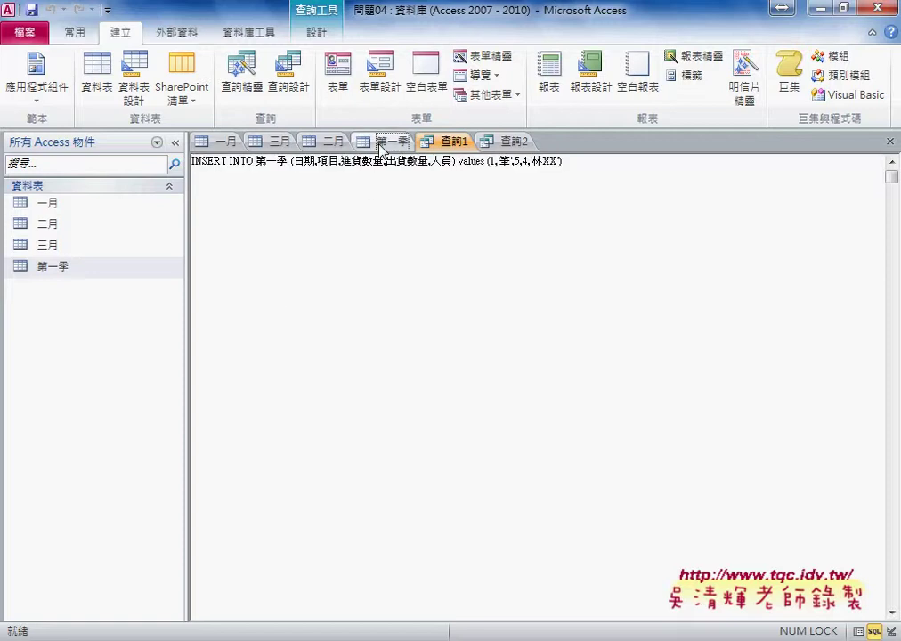
Open the 第一季 table and delete the inserted record.
{"action": "left_click", "coordinate": [383, 141]}
{"action": "left_click", "coordinate": [284, 173]}
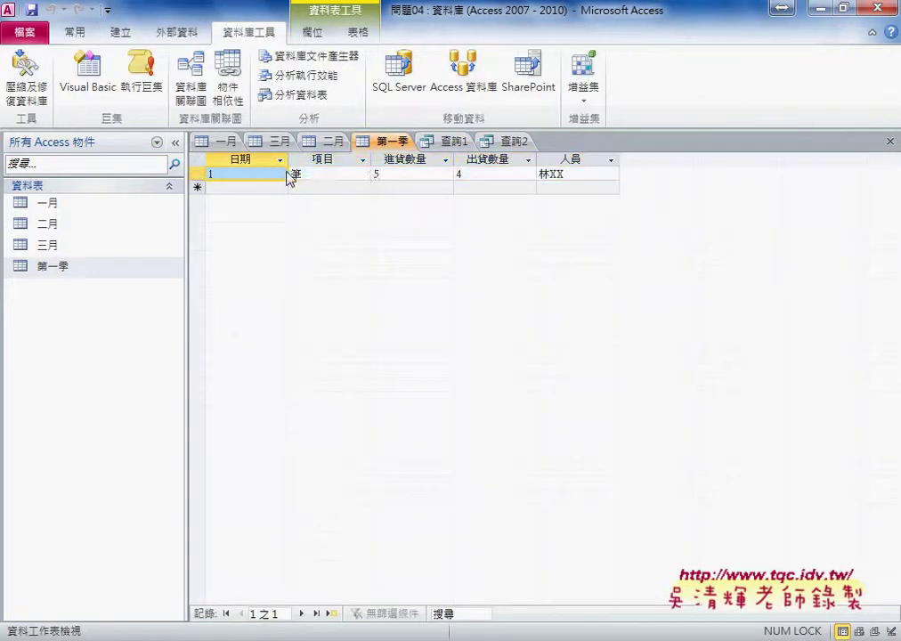
{"action": "right_click", "coordinate": [285, 172]}
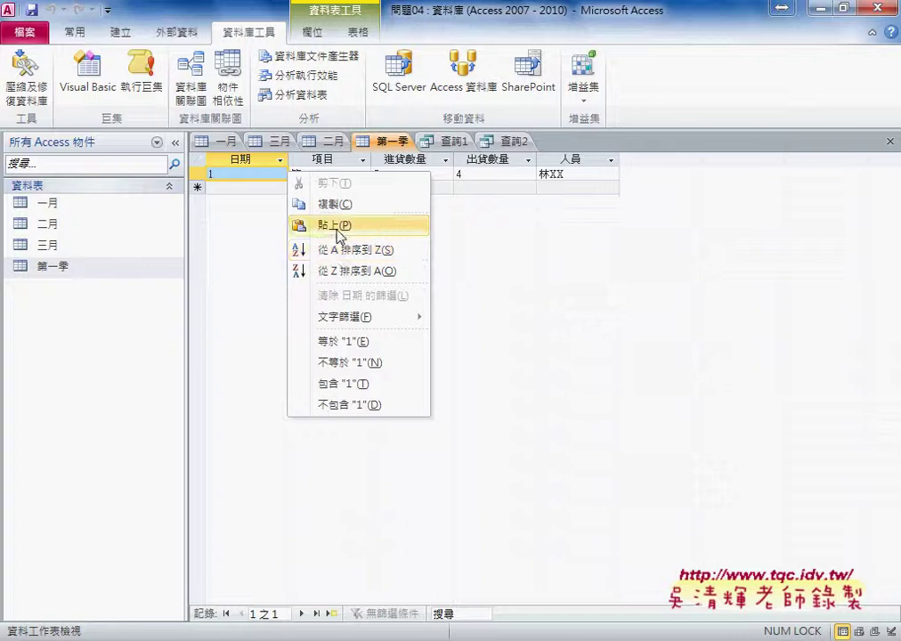
{"action": "key", "text": "Escape"}
{"action": "left_click", "coordinate": [197, 173]}
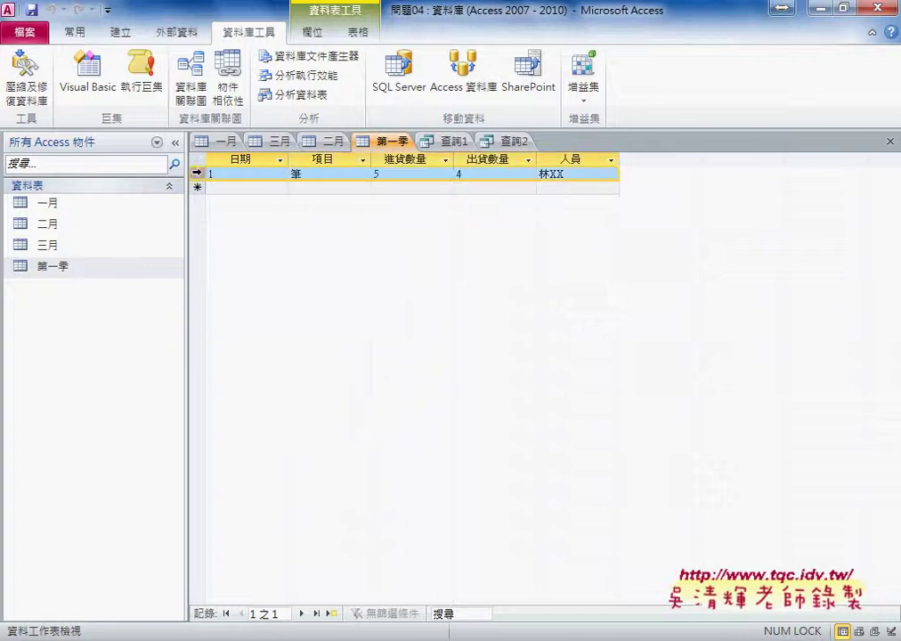
{"action": "right_click", "coordinate": [244, 177]}
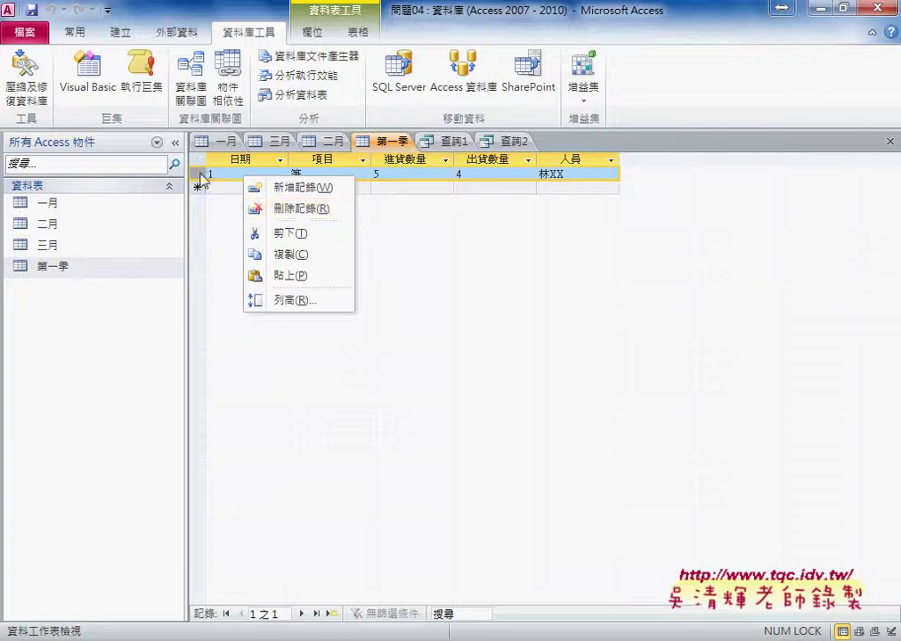
{"action": "left_click", "coordinate": [279, 208]}
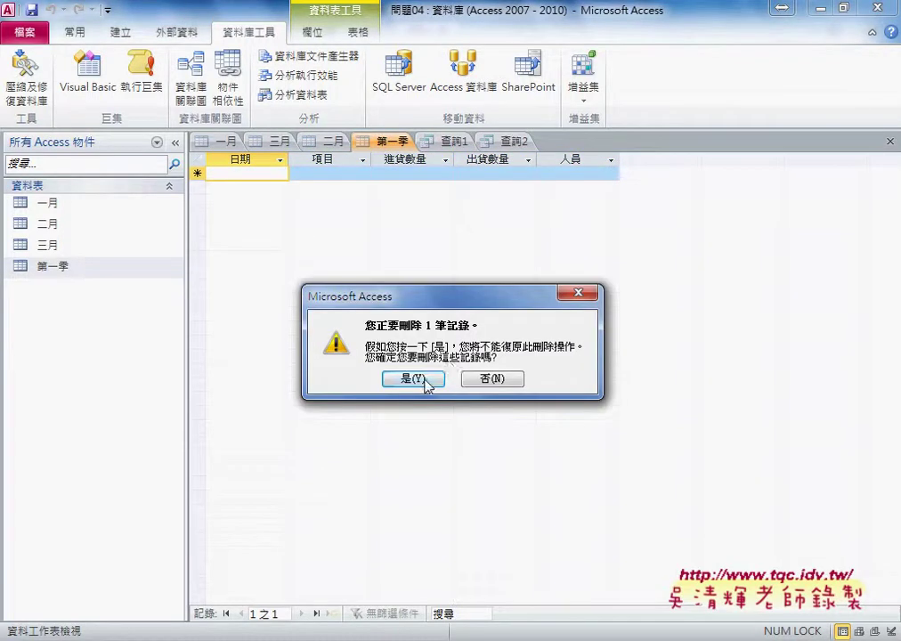
{"action": "left_click", "coordinate": [412, 379]}
Close all open objects, saving query 查詢1 and discarding the changes to 查詢2.
{"action": "right_click", "coordinate": [399, 149]}
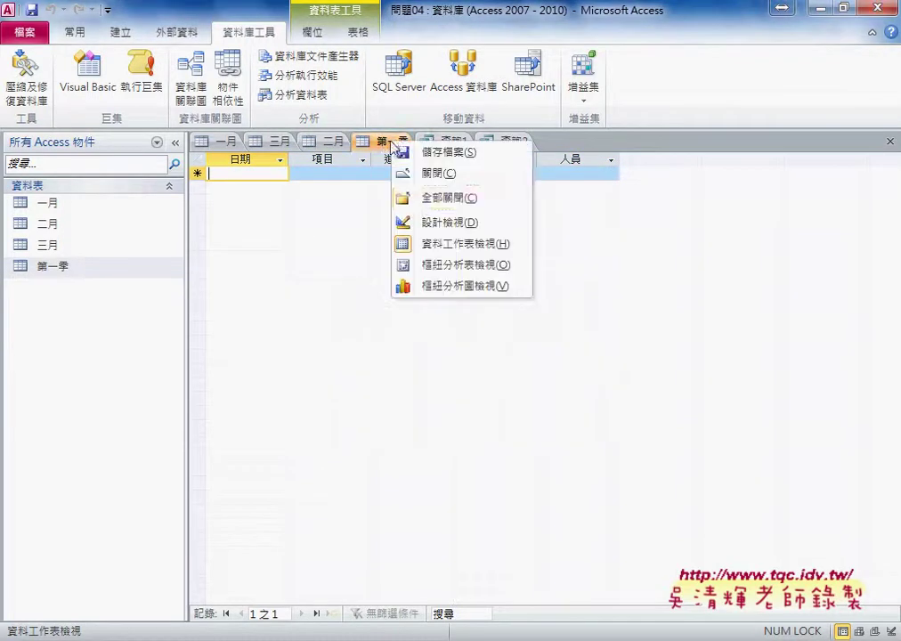
{"action": "left_click", "coordinate": [413, 199]}
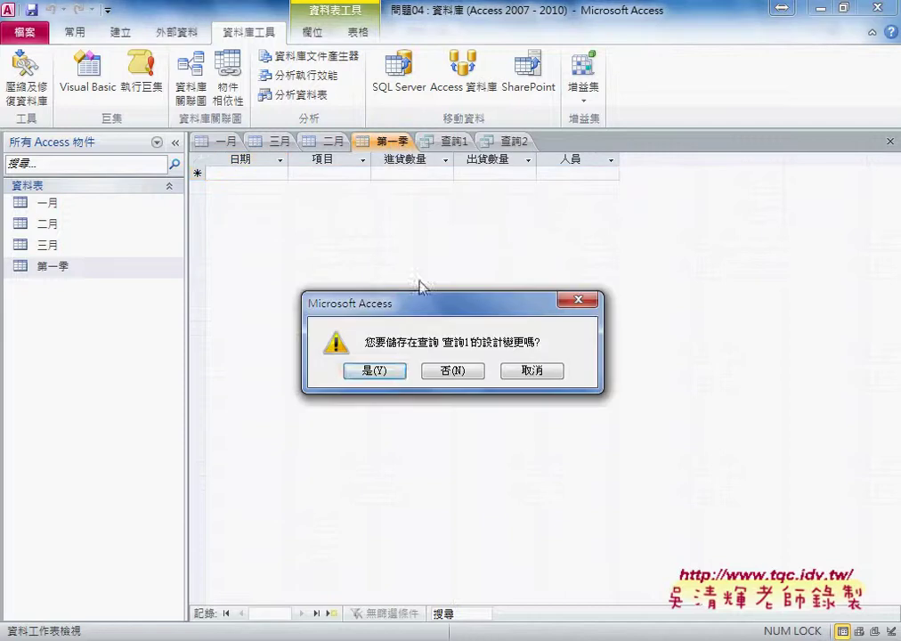
{"action": "left_click", "coordinate": [399, 372]}
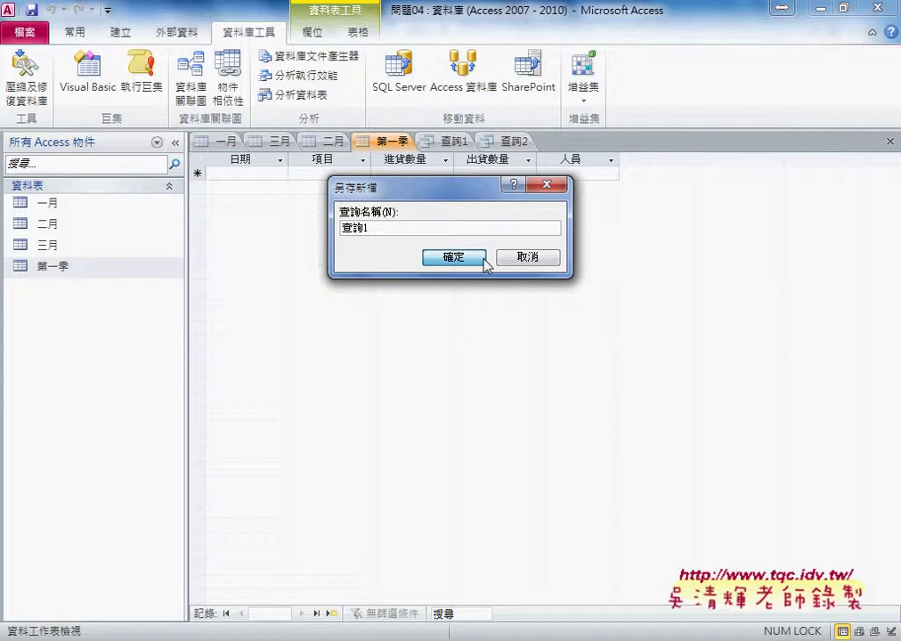
{"action": "left_click", "coordinate": [477, 258]}
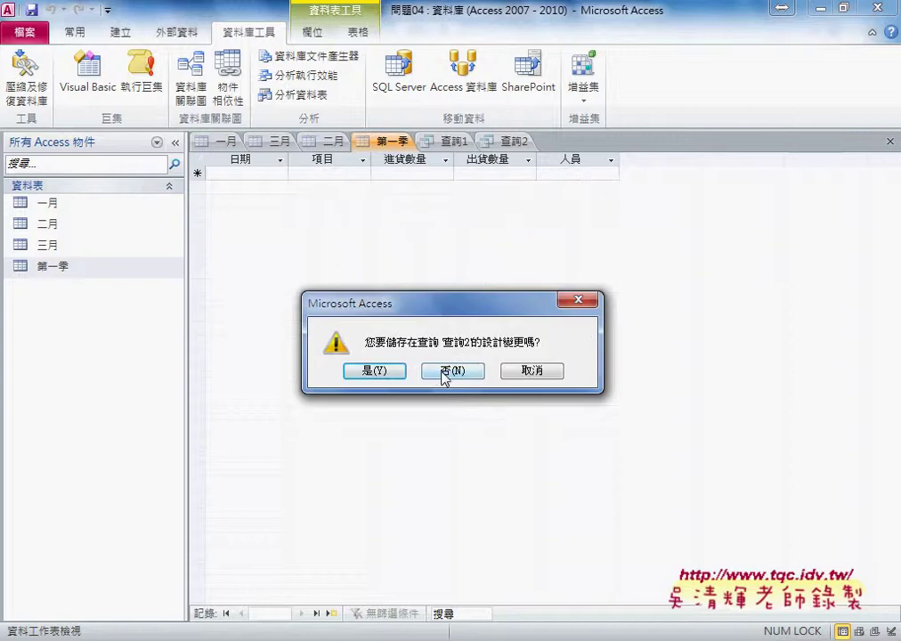
{"action": "left_click", "coordinate": [457, 372]}
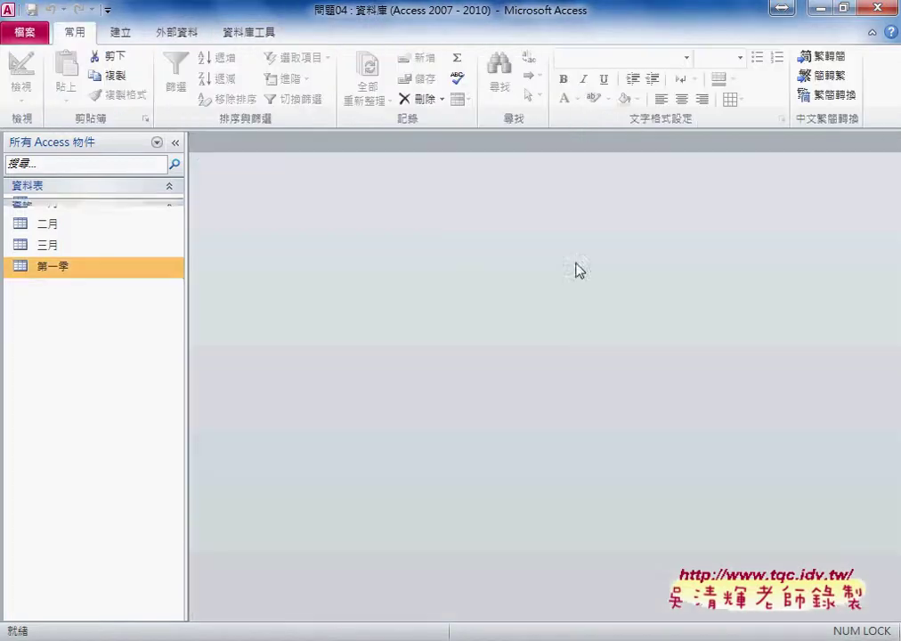
Close Access and set breakpoints on the Call 利用ADO新增資料 and Set myRS = myCon.Execute(Sql) lines.
{"action": "left_click", "coordinate": [879, 9]}
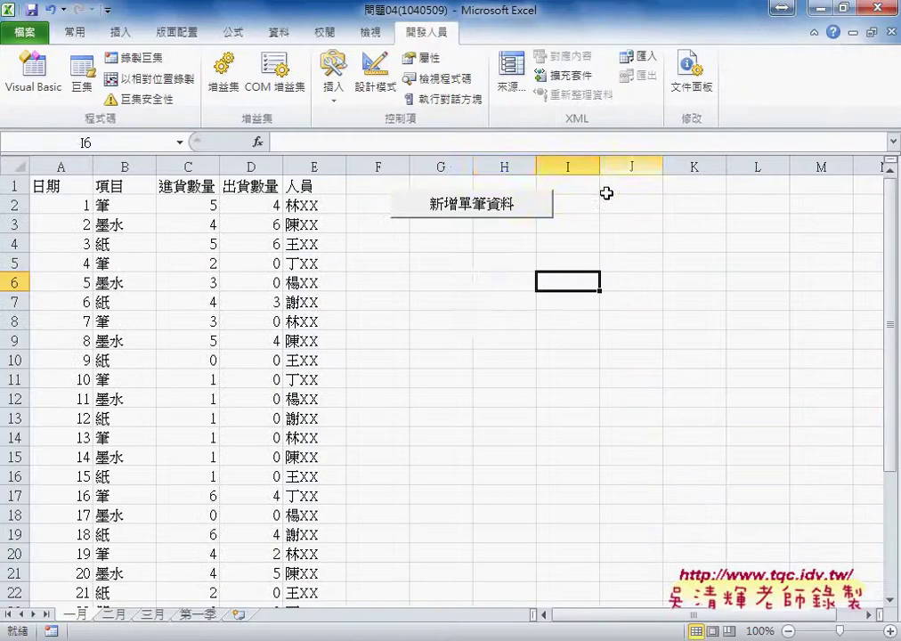
{"action": "left_click", "coordinate": [481, 288]}
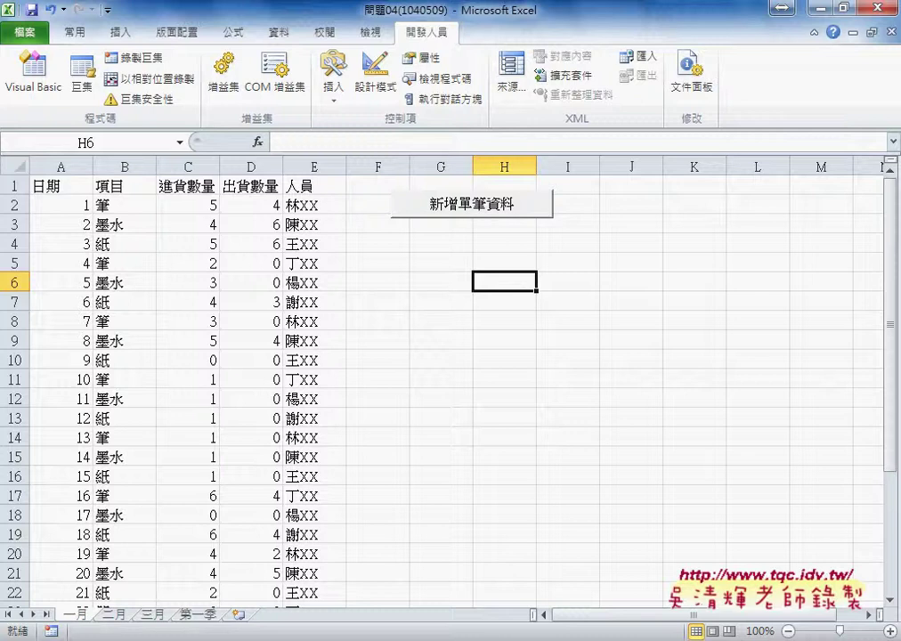
{"action": "key", "text": "alt+Tab"}
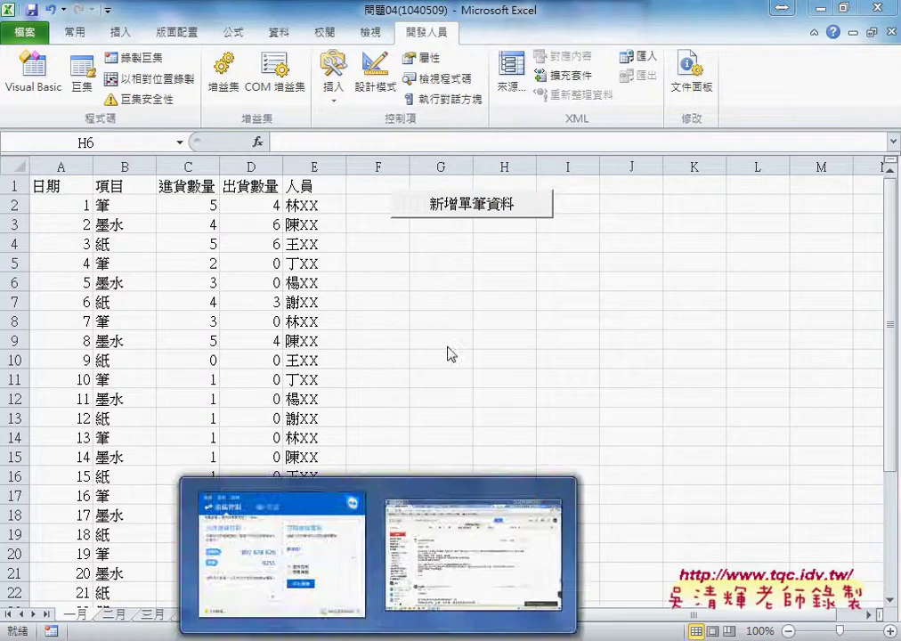
{"action": "key", "text": "alt+Tab"}
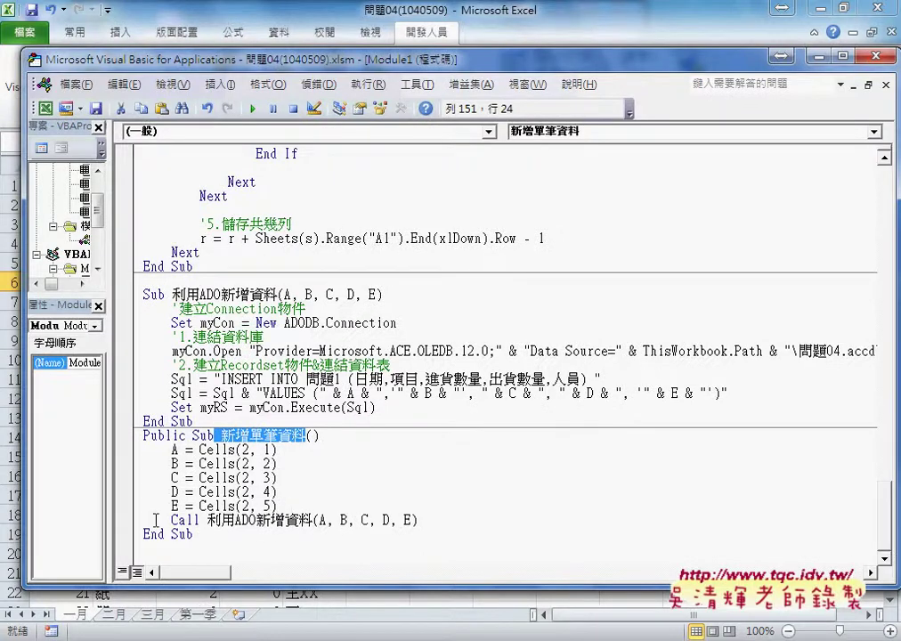
{"action": "left_click", "coordinate": [130, 524]}
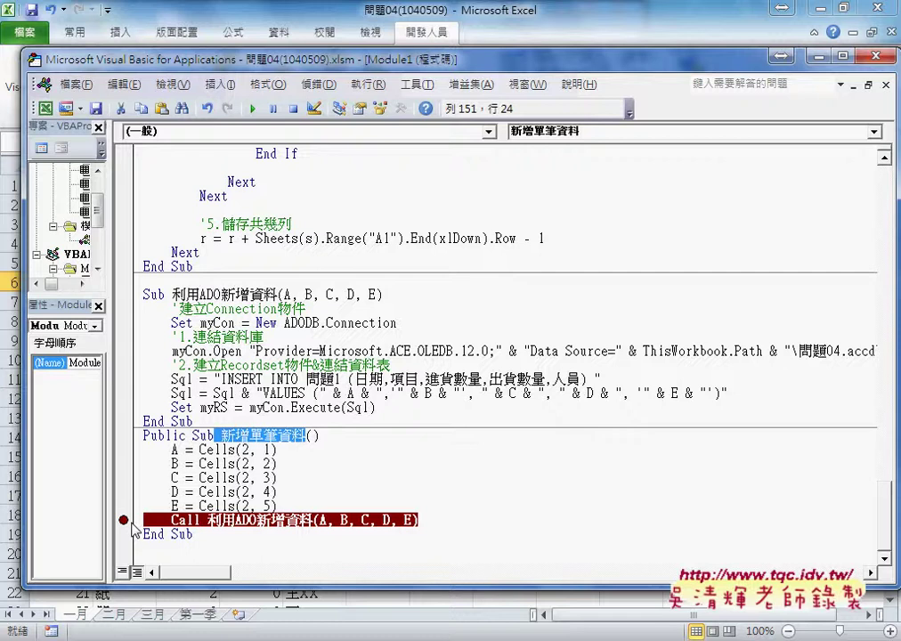
{"action": "left_click", "coordinate": [129, 408]}
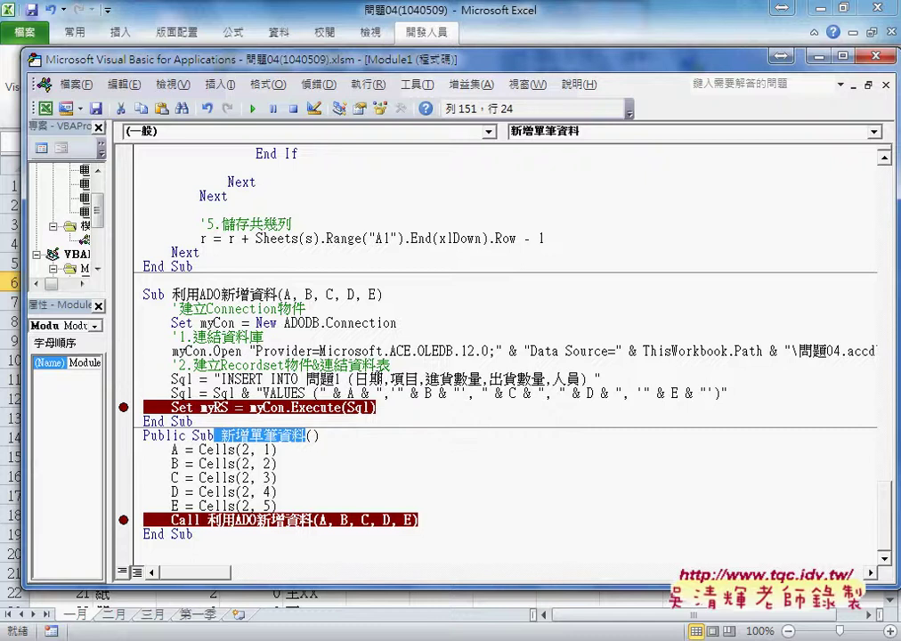
{"action": "left_click", "coordinate": [493, 9]}
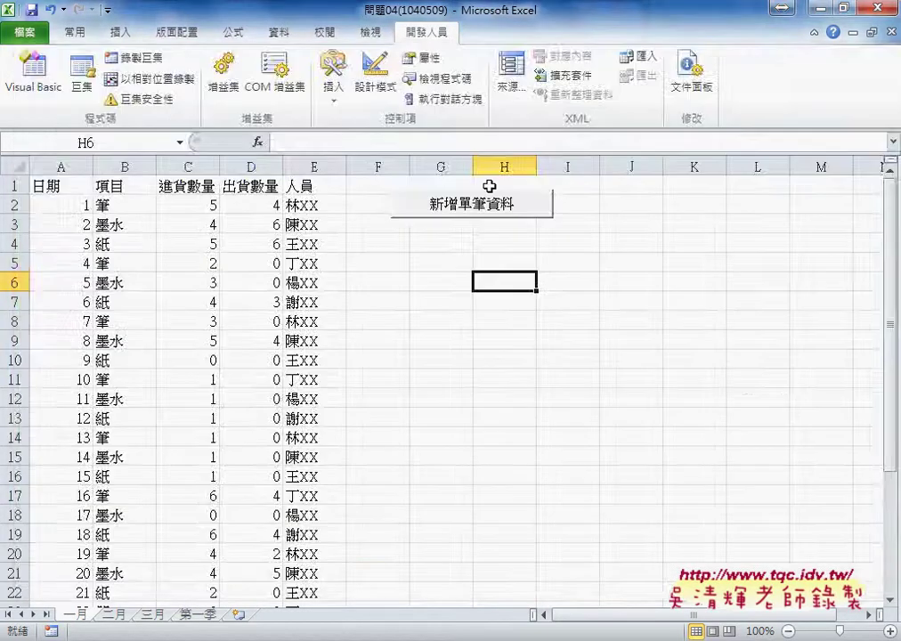
Run 新增單筆資料 from the sheet button and step into 利用ADO新增資料 until myCon.Open is highlighted.
{"action": "left_click", "coordinate": [465, 203]}
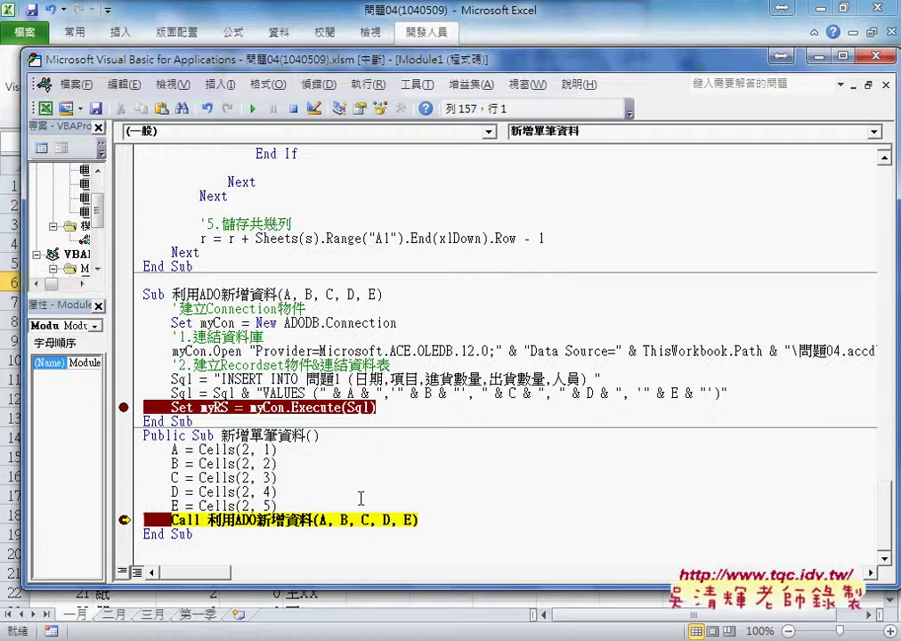
{"action": "key", "text": "F8"}
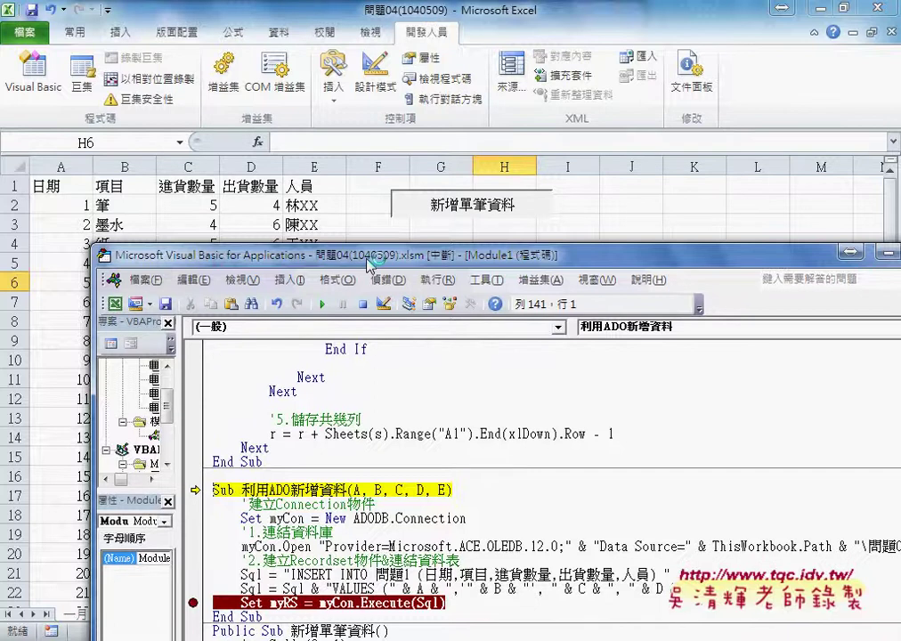
{"action": "left_click_drag", "start_coordinate": [299, 69], "coordinate": [326, 255]}
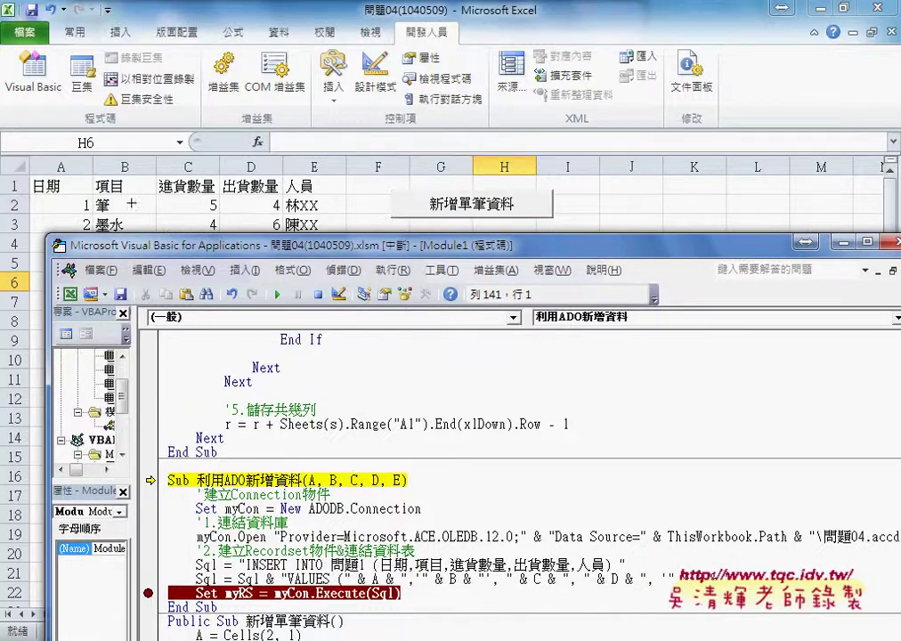
{"action": "mouse_move", "coordinate": [358, 481]}
{"action": "mouse_move", "coordinate": [401, 481]}
{"action": "key", "text": "F8"}
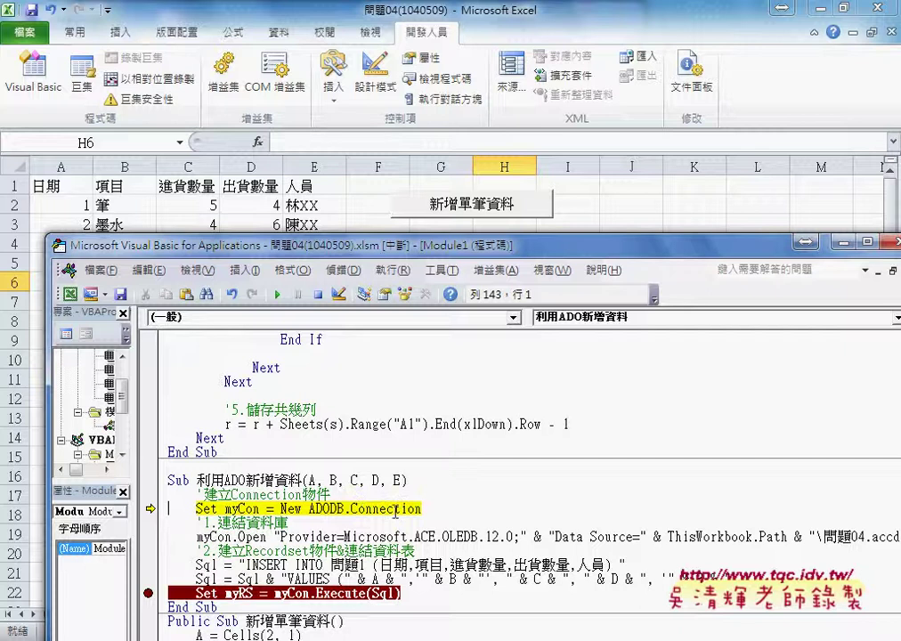
{"action": "key", "text": "F8"}
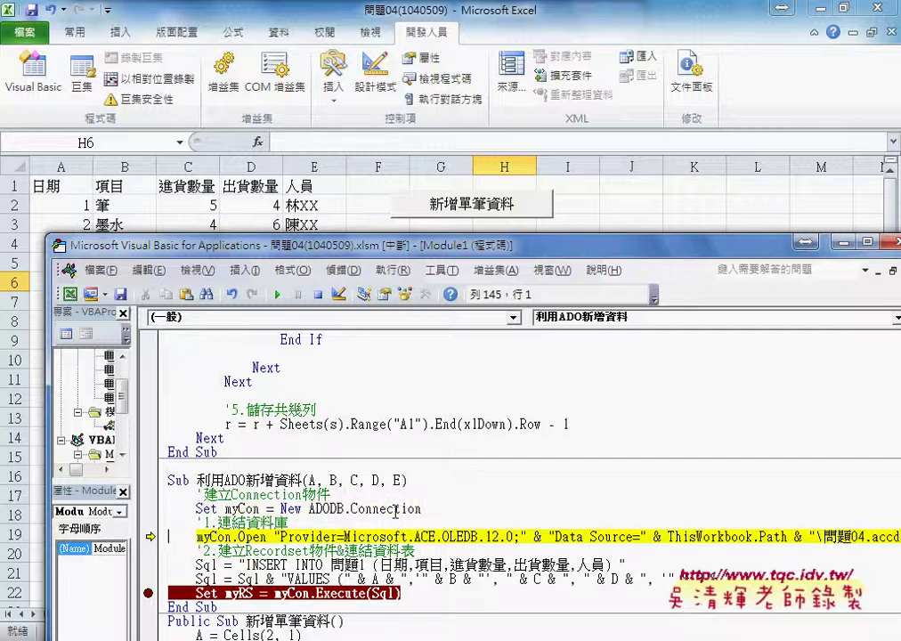
{"action": "mouse_move", "coordinate": [694, 535]}
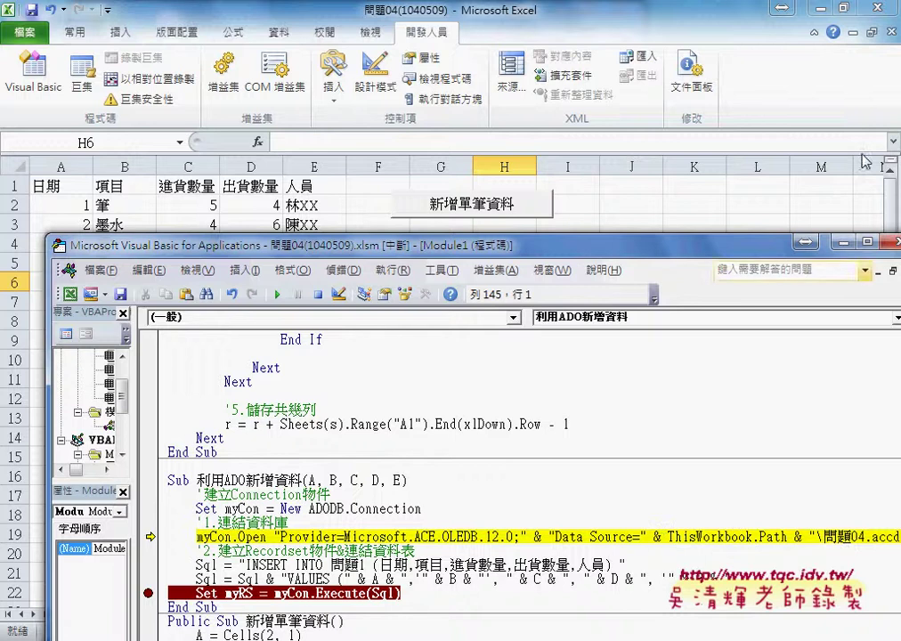
Copy the 問題04 Access database file from the desktop.
{"action": "left_click", "coordinate": [824, 13]}
{"action": "left_click", "coordinate": [824, 14]}
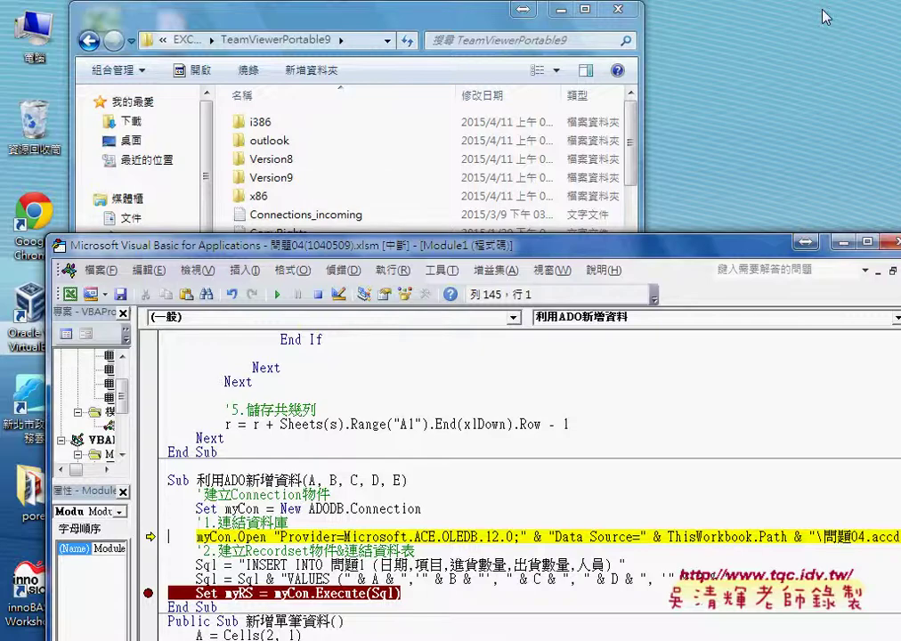
{"action": "left_click_drag", "start_coordinate": [388, 248], "coordinate": [571, 229]}
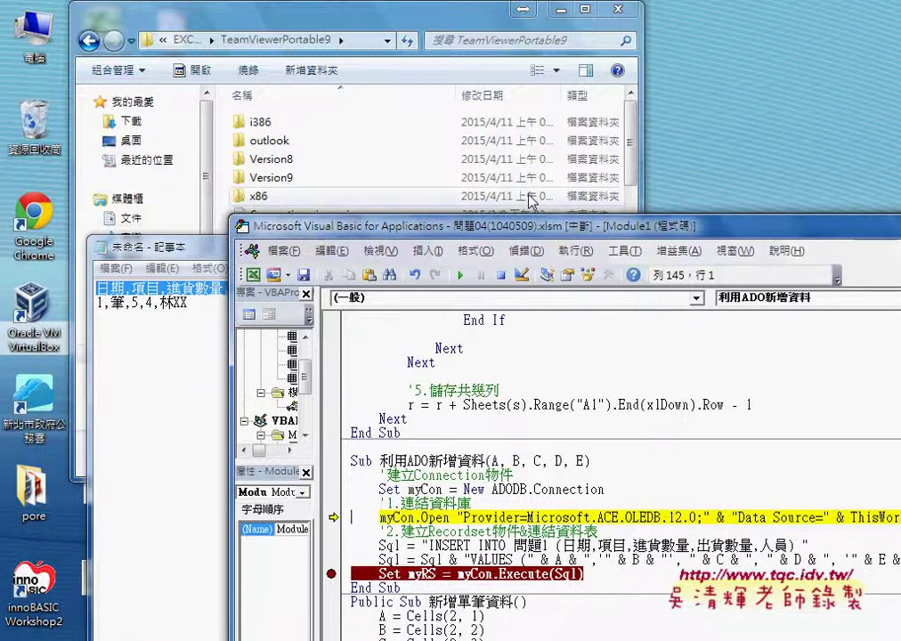
{"action": "left_click", "coordinate": [560, 9]}
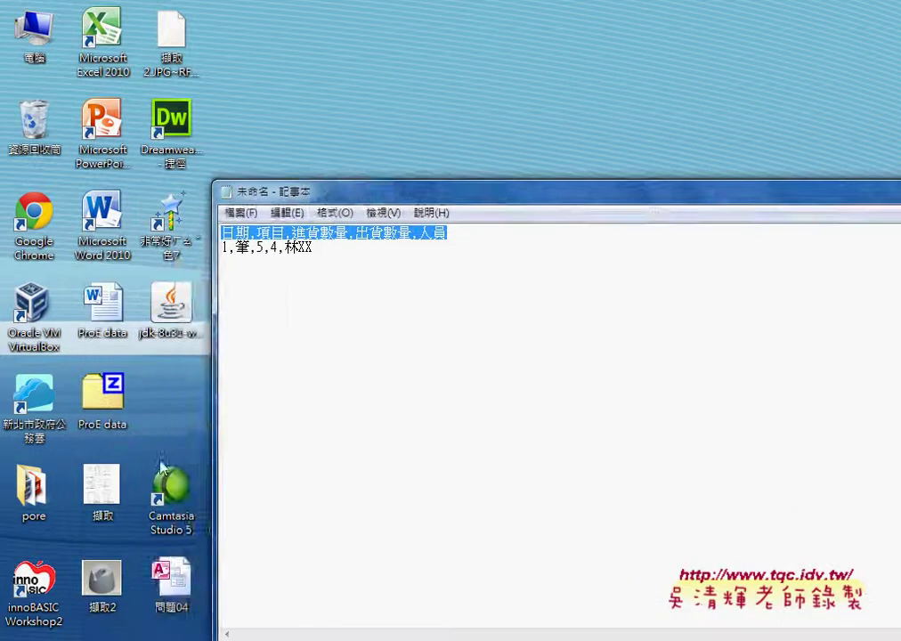
{"action": "right_click", "coordinate": [175, 574]}
{"action": "left_click", "coordinate": [223, 471]}
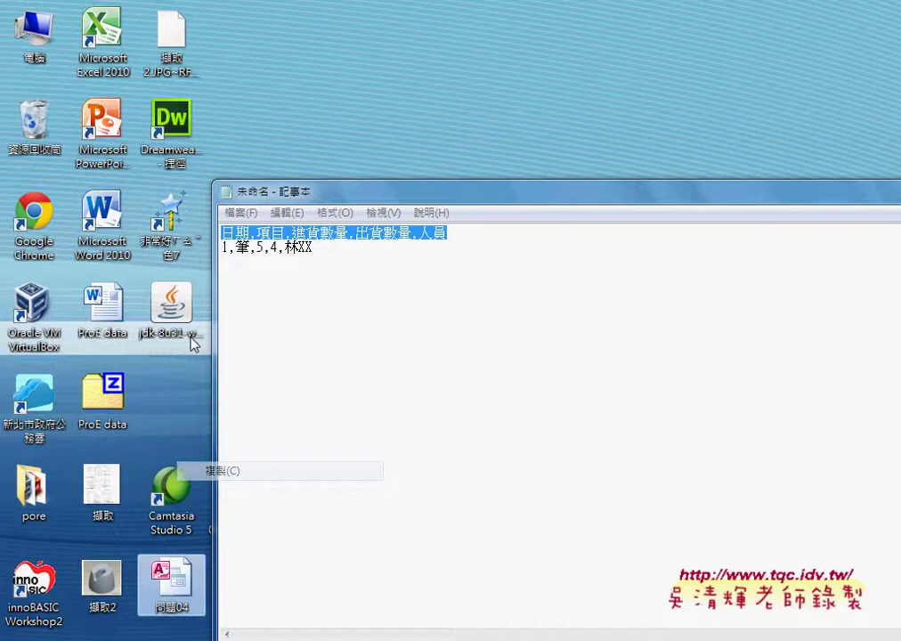
Paste 問題04 into D:\EXCEL_VBA\02_範例 and return to the paused VBA editor.
{"action": "double_click", "coordinate": [34, 31]}
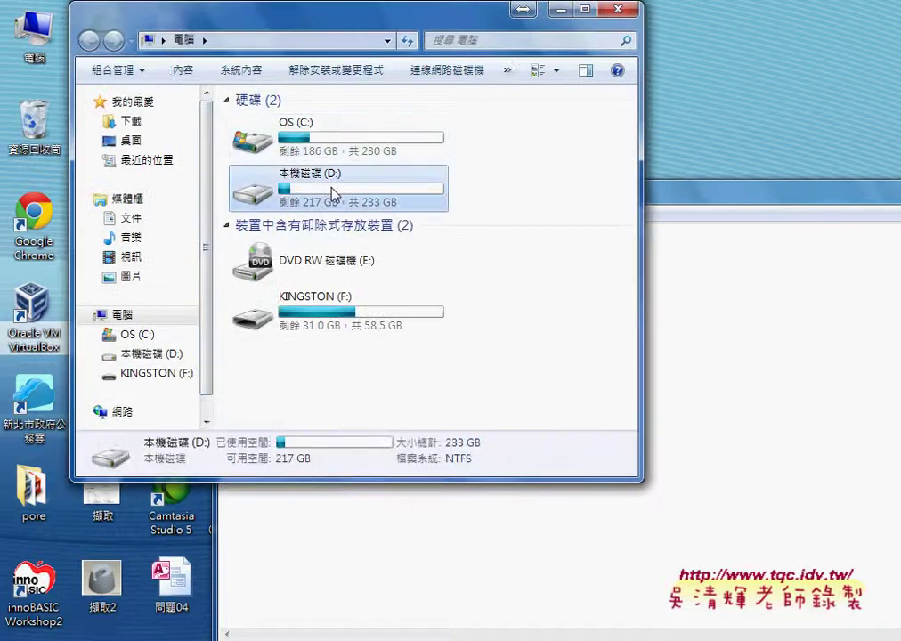
{"action": "double_click", "coordinate": [333, 191]}
{"action": "double_click", "coordinate": [317, 198]}
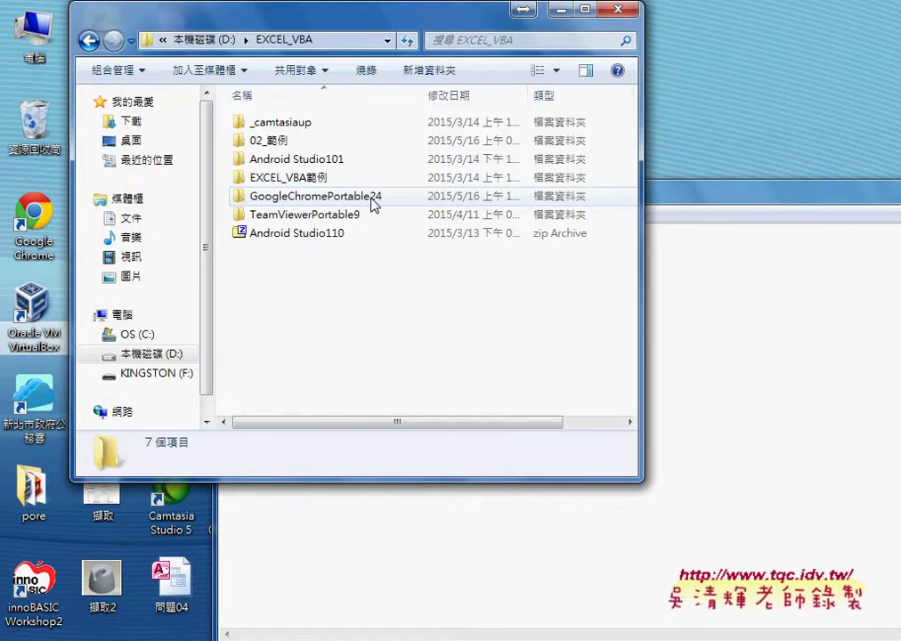
{"action": "double_click", "coordinate": [305, 143]}
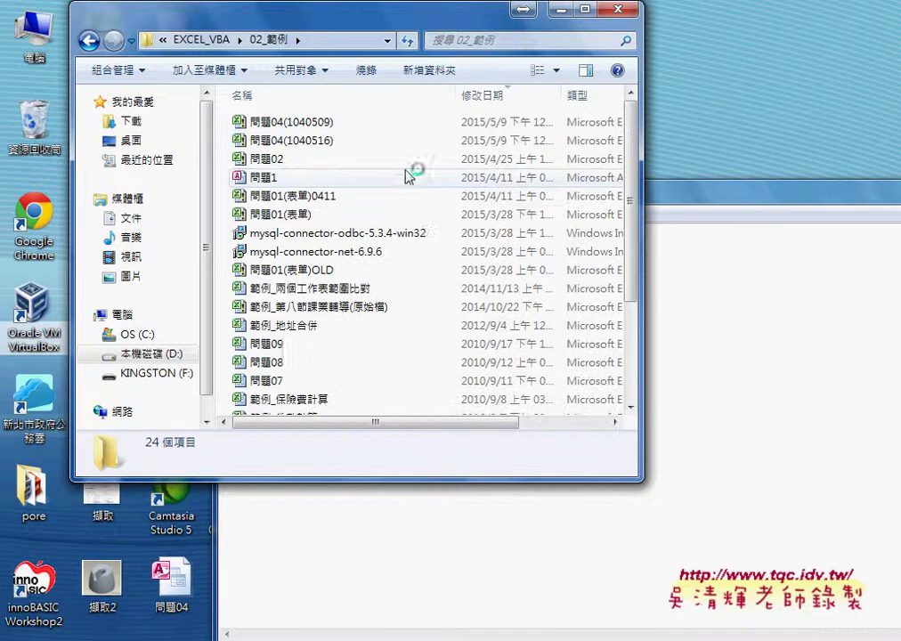
{"action": "right_click", "coordinate": [407, 172]}
{"action": "left_click", "coordinate": [448, 293]}
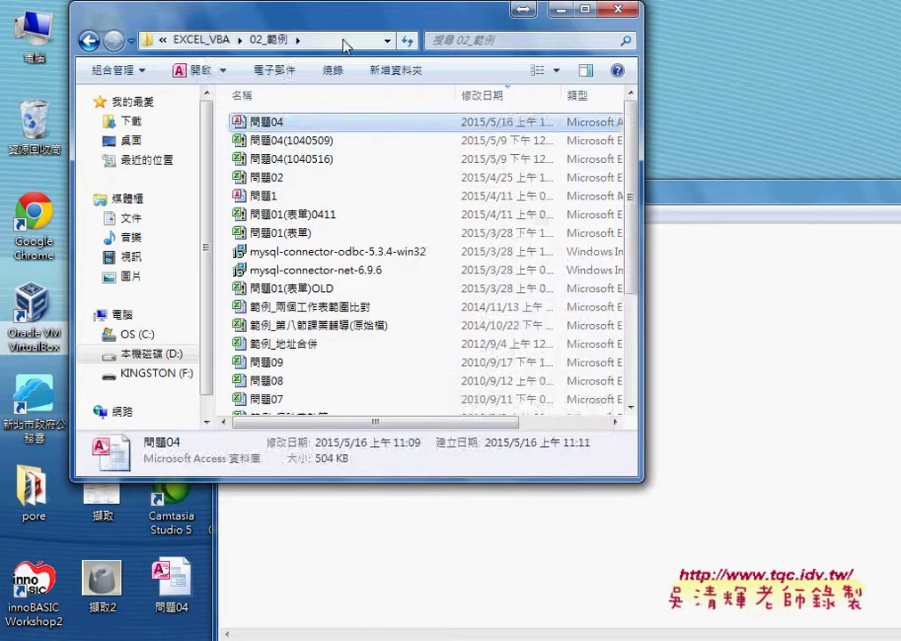
{"action": "left_click_drag", "start_coordinate": [350, 26], "coordinate": [482, 31]}
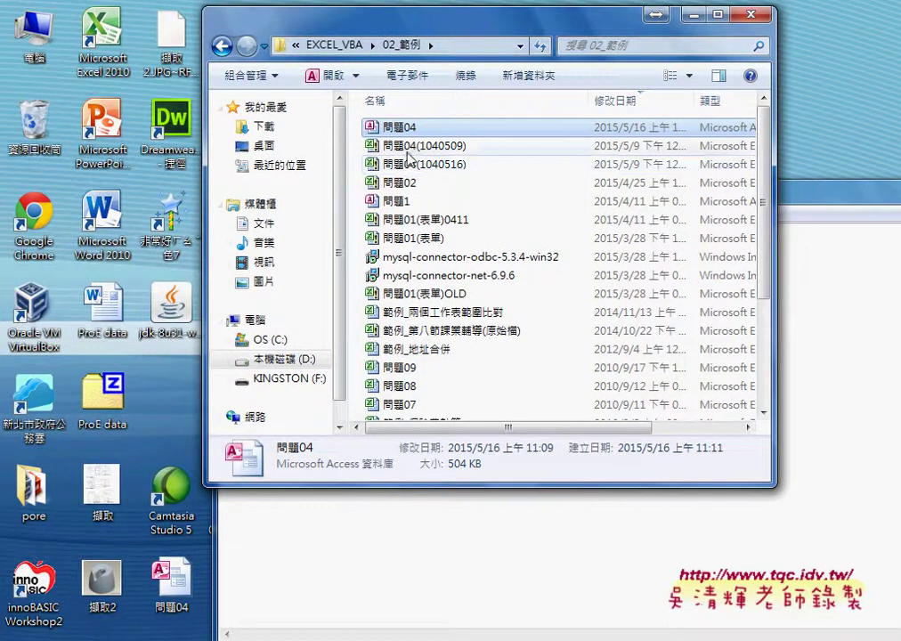
{"action": "left_click", "coordinate": [434, 635]}
Step past myCon.Open and the INSERT INTO and VALUES lines to myCon.Execute(Sql).
{"action": "left_click_drag", "start_coordinate": [535, 225], "coordinate": [287, 49]}
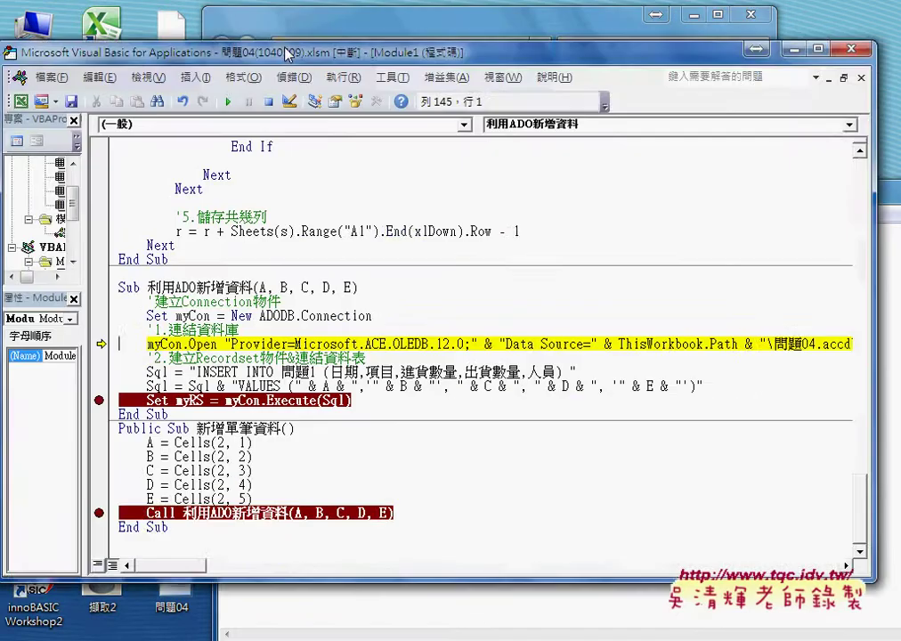
{"action": "mouse_move", "coordinate": [635, 341]}
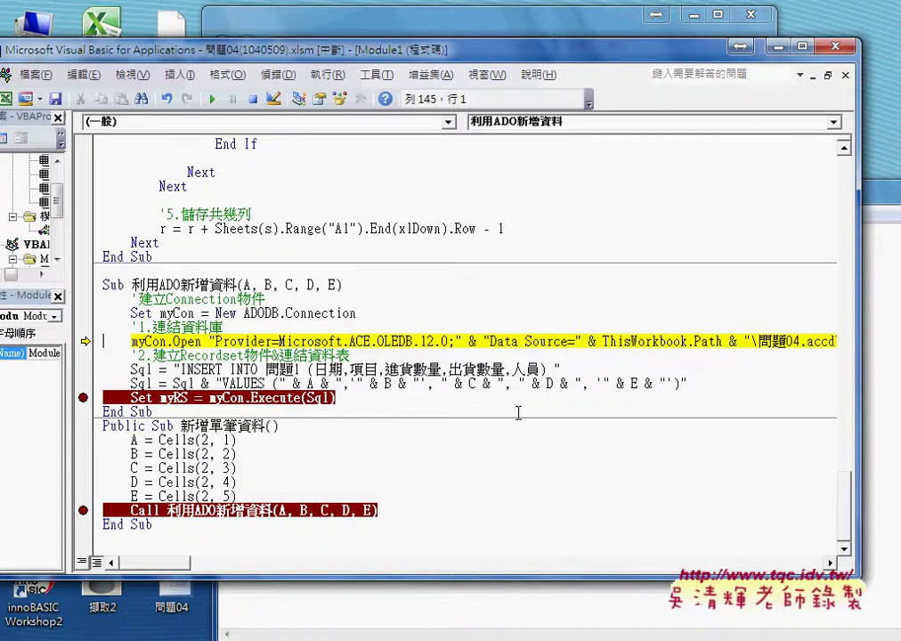
{"action": "key", "text": "F8"}
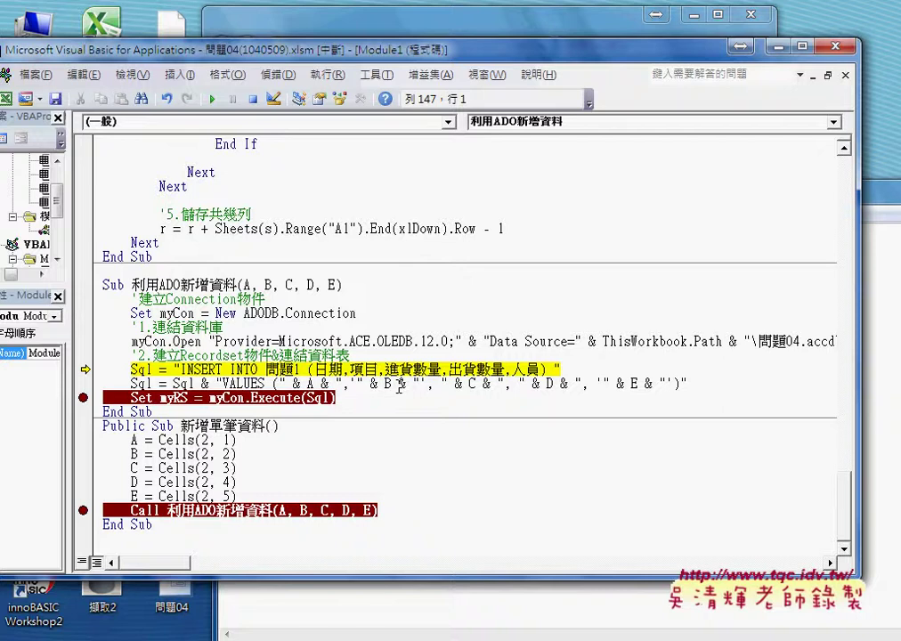
{"action": "key", "text": "F8"}
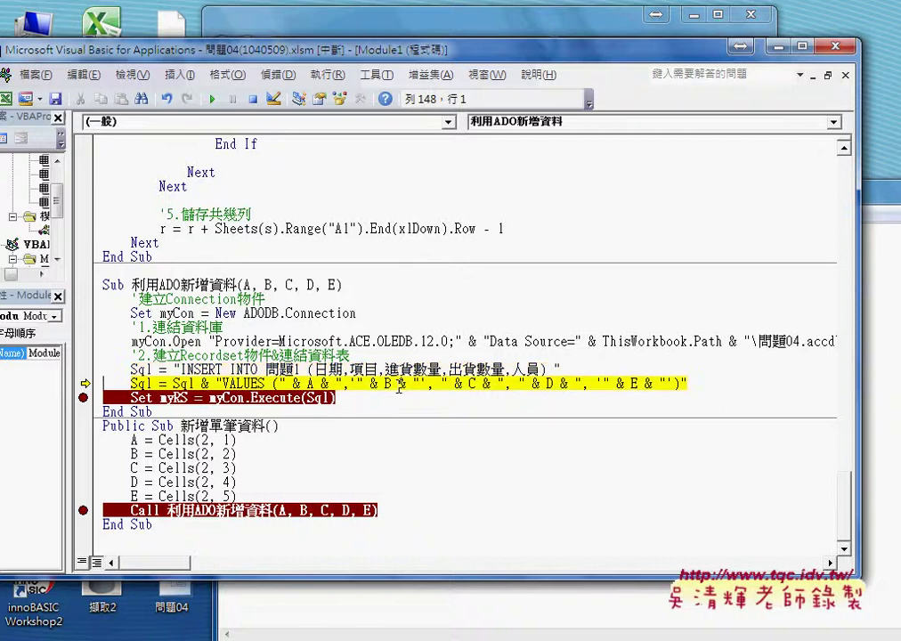
{"action": "key", "text": "F8"}
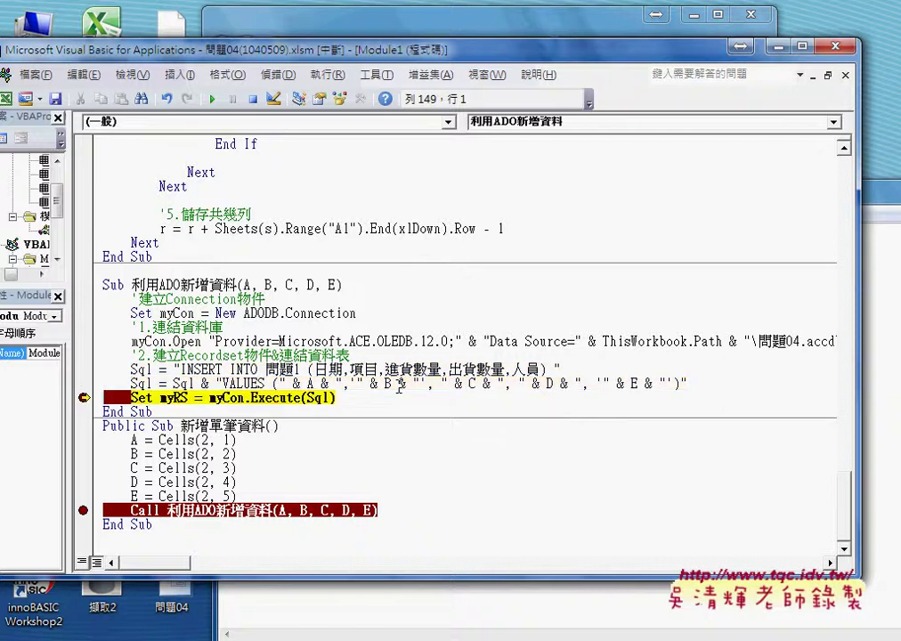
Select Sql in the Execute call and open the View menu.
{"action": "mouse_move", "coordinate": [319, 400]}
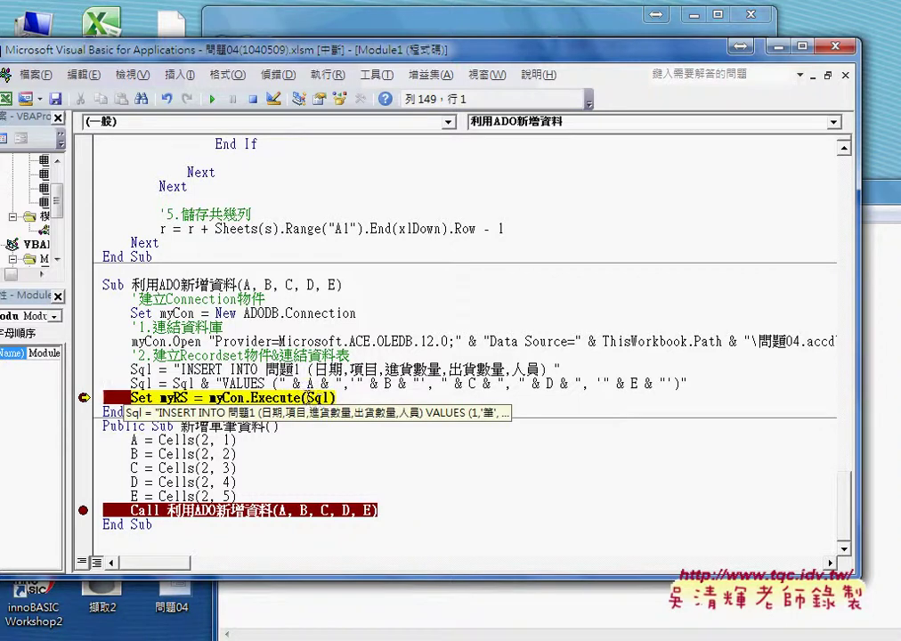
{"action": "double_click", "coordinate": [318, 398]}
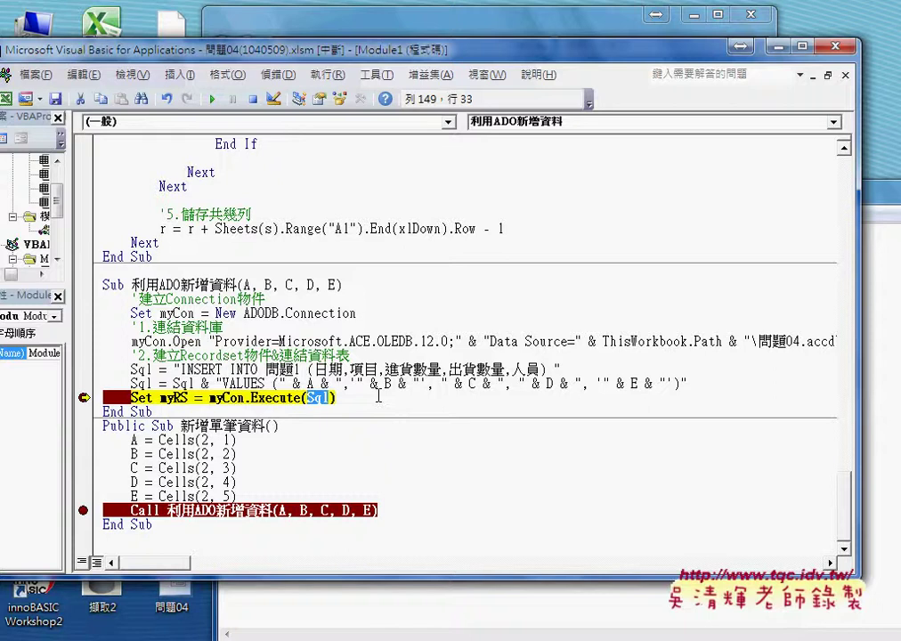
{"action": "left_click", "coordinate": [131, 74]}
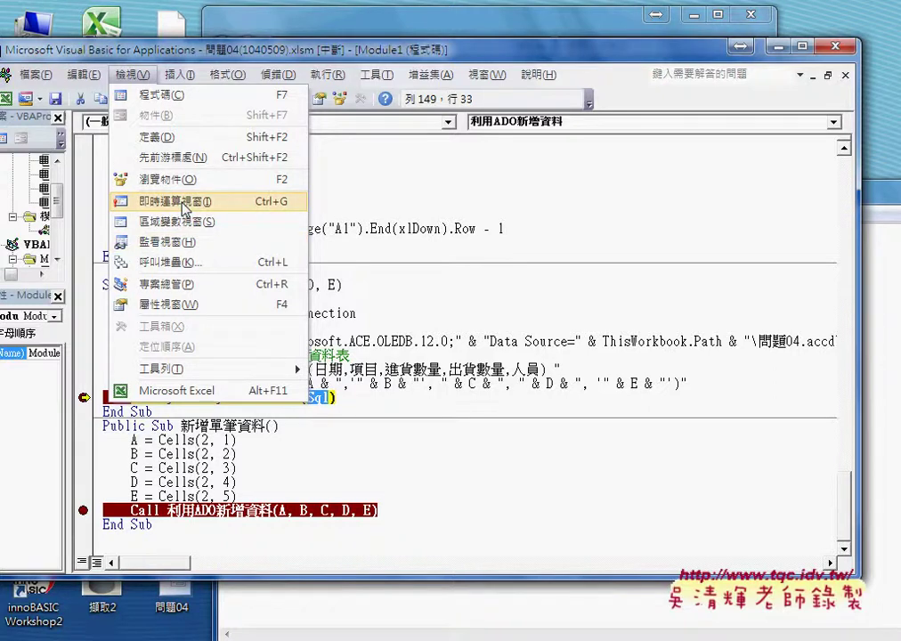
Show the Immediate window and print ? sql to view the built INSERT statement.
{"action": "left_click", "coordinate": [178, 202]}
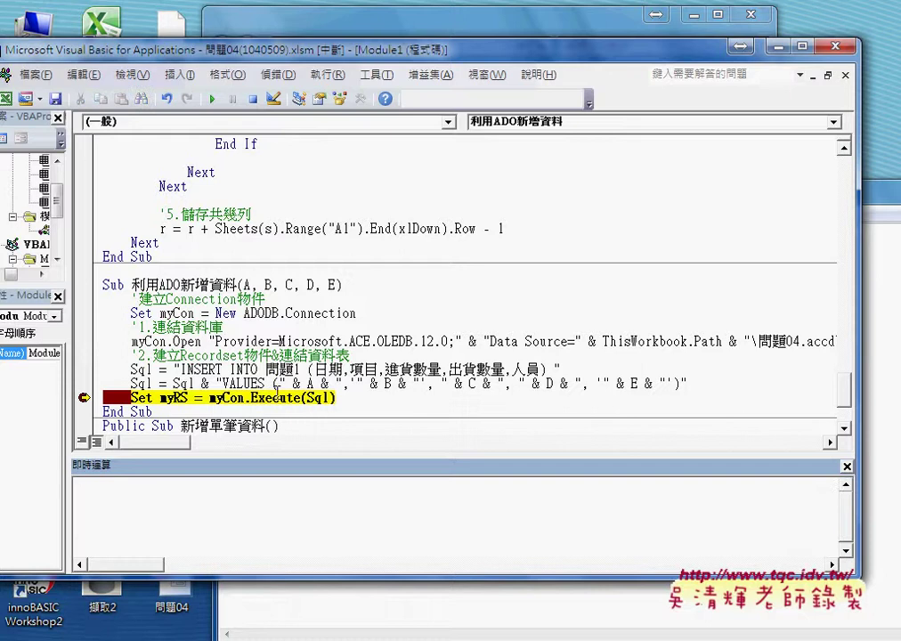
{"action": "type", "text": "?"}
{"action": "type", "text": " sq"}
{"action": "type", "text": "l"}
{"action": "key", "text": "Return"}
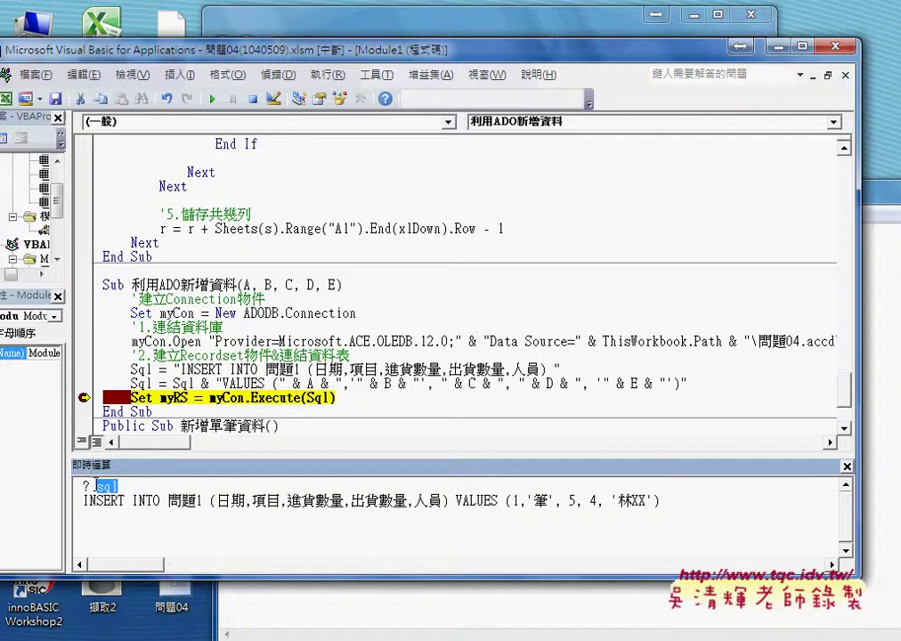
Annotate the printed SQL, marking the field list and the wrong table name 問題1.
{"action": "left_click_drag", "start_coordinate": [83, 487], "coordinate": [149, 489]}
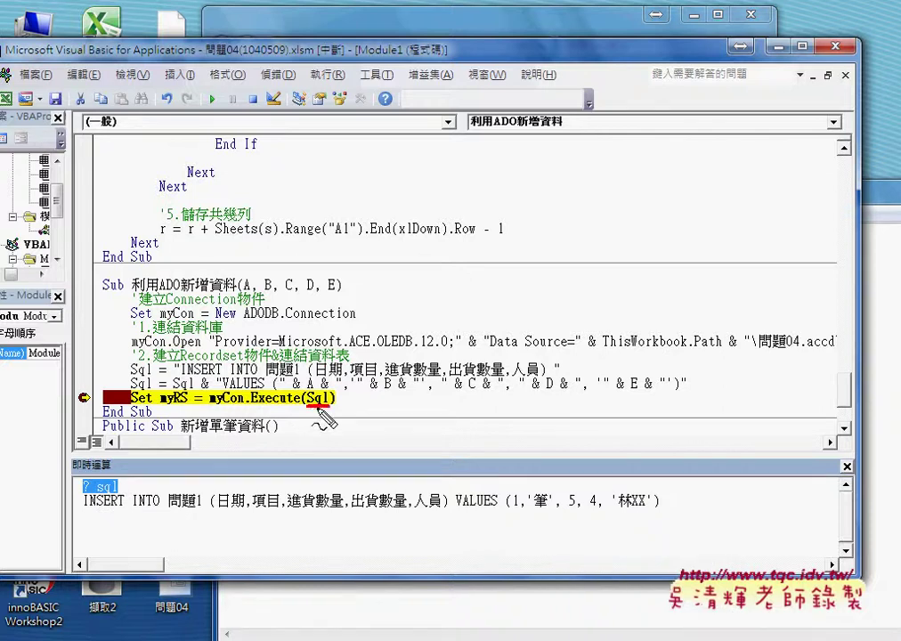
{"action": "left_click_drag", "start_coordinate": [316, 410], "coordinate": [109, 487]}
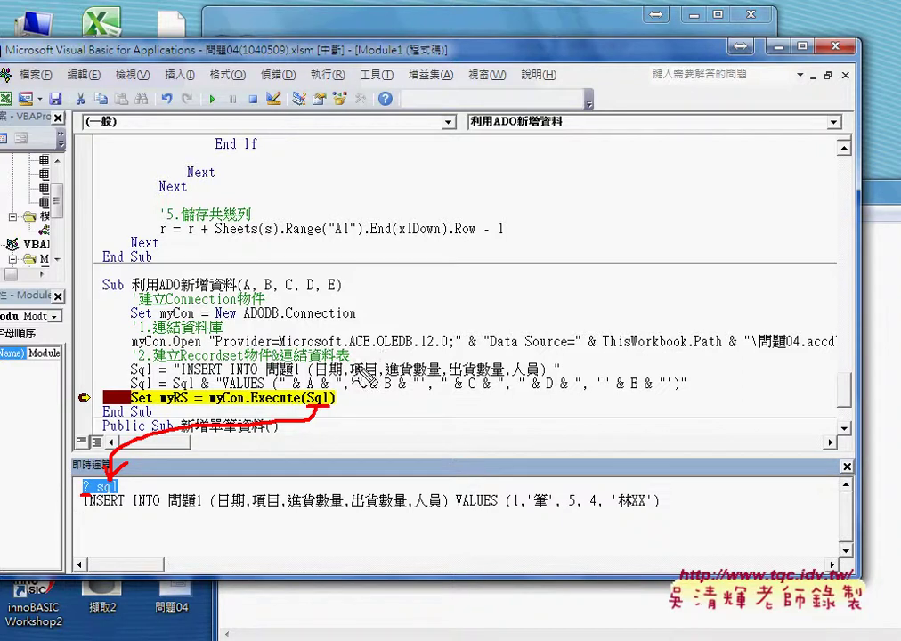
{"action": "left_click_drag", "start_coordinate": [372, 364], "coordinate": [387, 396]}
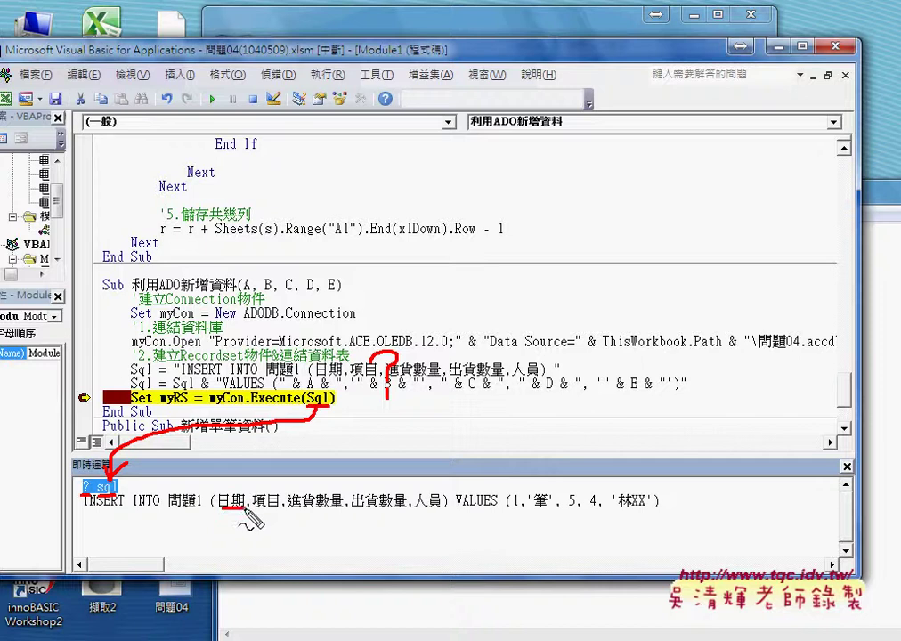
{"action": "left_click_drag", "start_coordinate": [248, 509], "coordinate": [202, 509]}
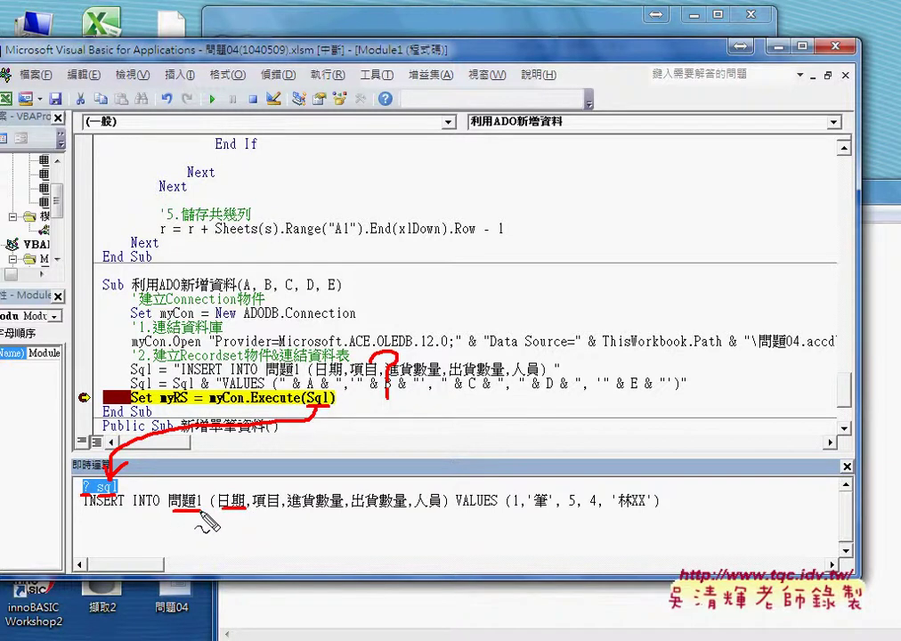
{"action": "left_click_drag", "start_coordinate": [191, 486], "coordinate": [164, 507]}
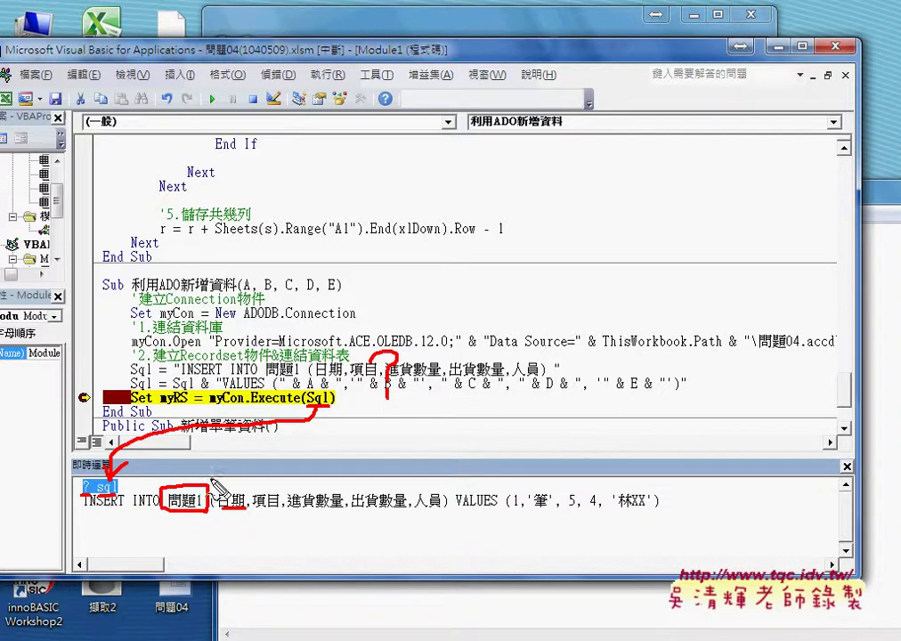
{"action": "key", "text": "Escape"}
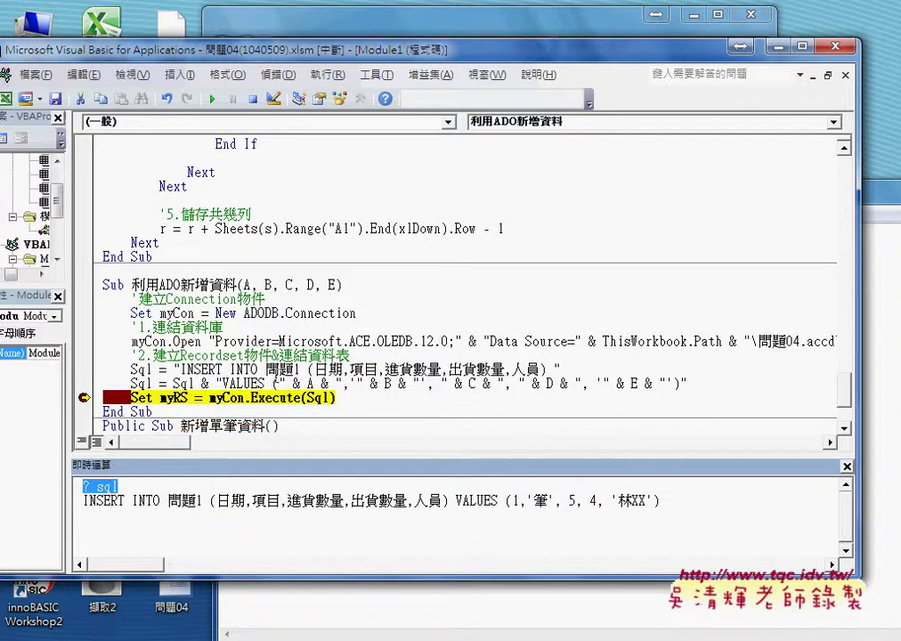
Change the INSERT target from 問題1 to 第一季 and move execution back to the SQL-building line.
{"action": "left_click_drag", "start_coordinate": [265, 369], "coordinate": [301, 368]}
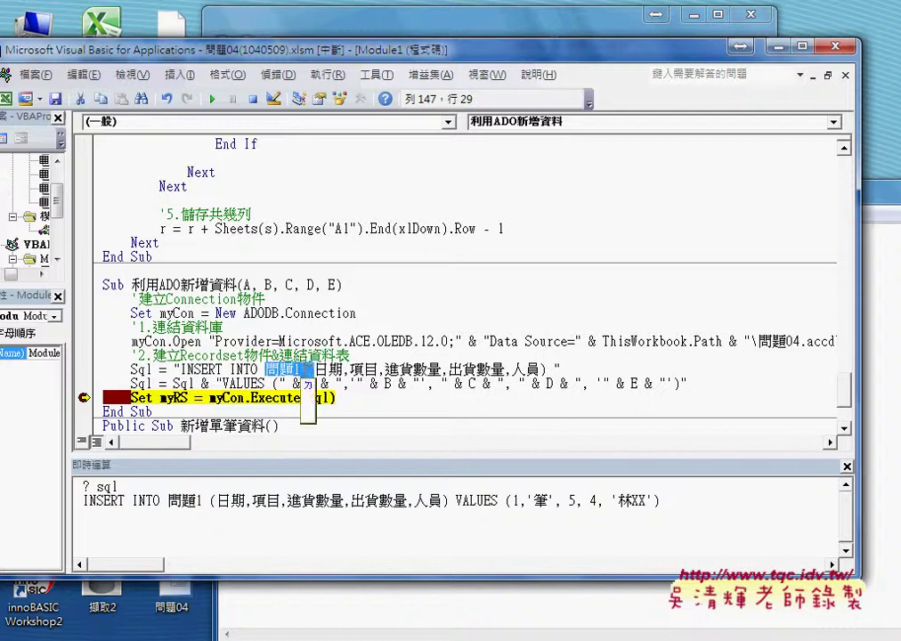
{"action": "type", "text": "5"}
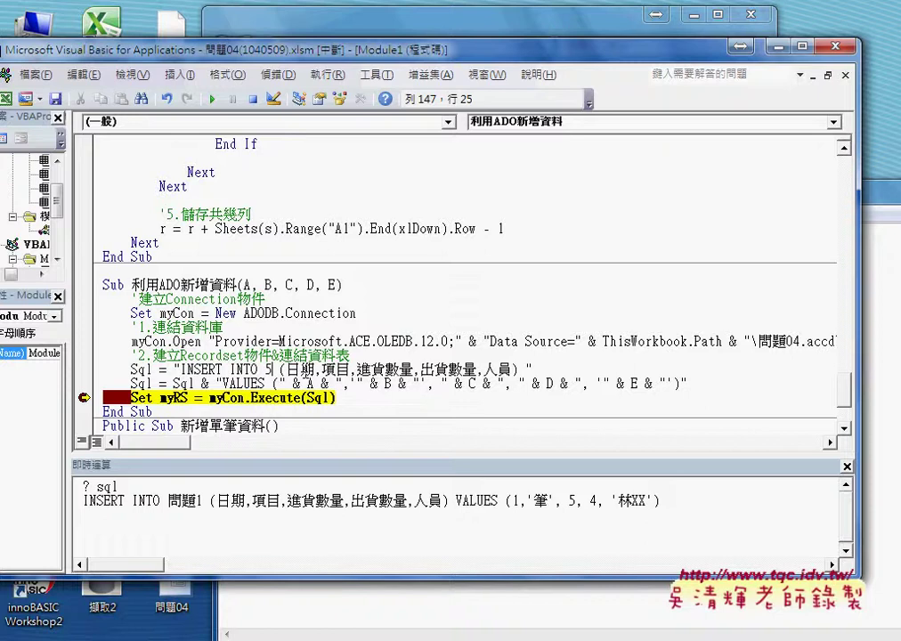
{"action": "key", "text": "BackSpace"}
{"action": "type", "text": "地"}
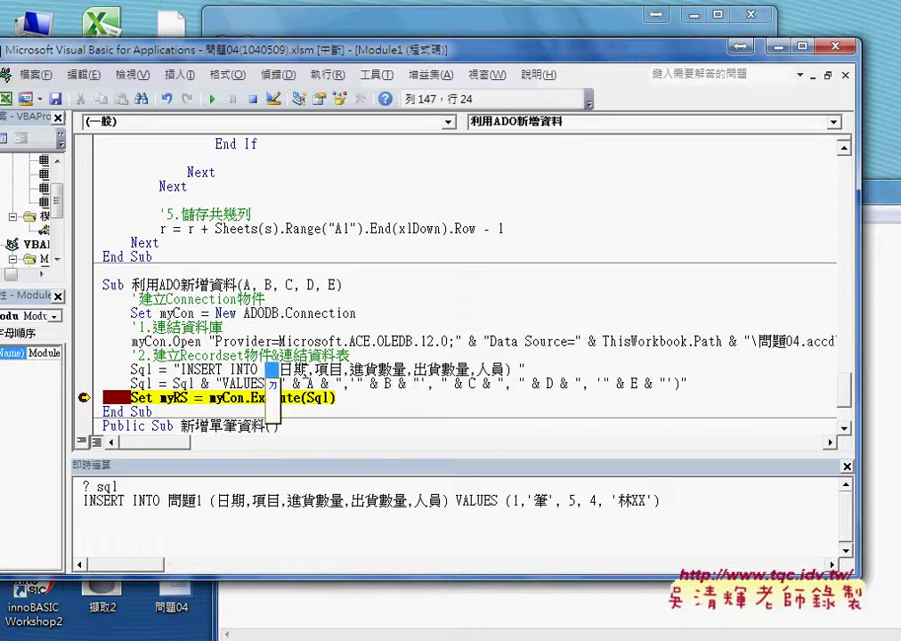
{"action": "key", "text": "BackSpace"}
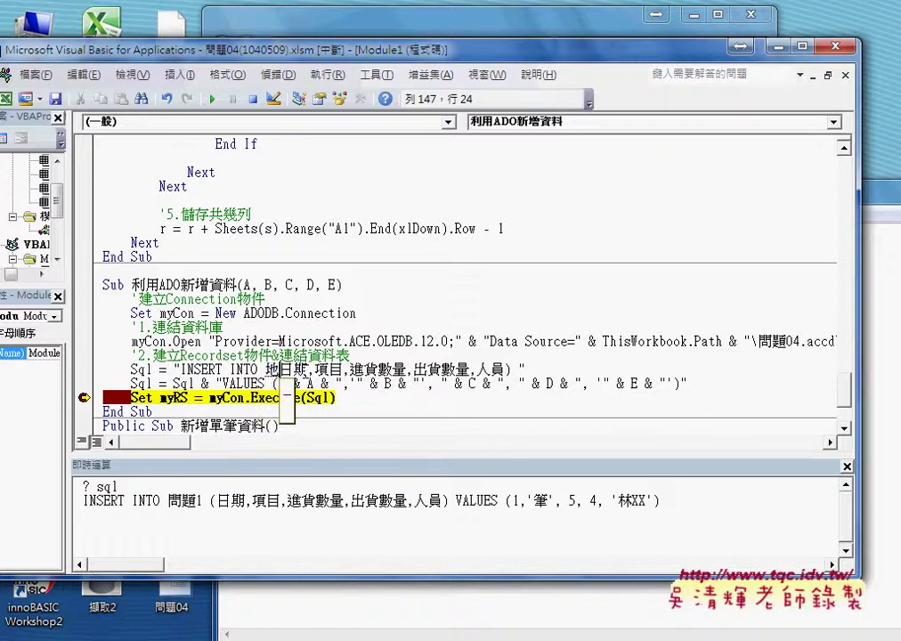
{"action": "type", "text": "第一季"}
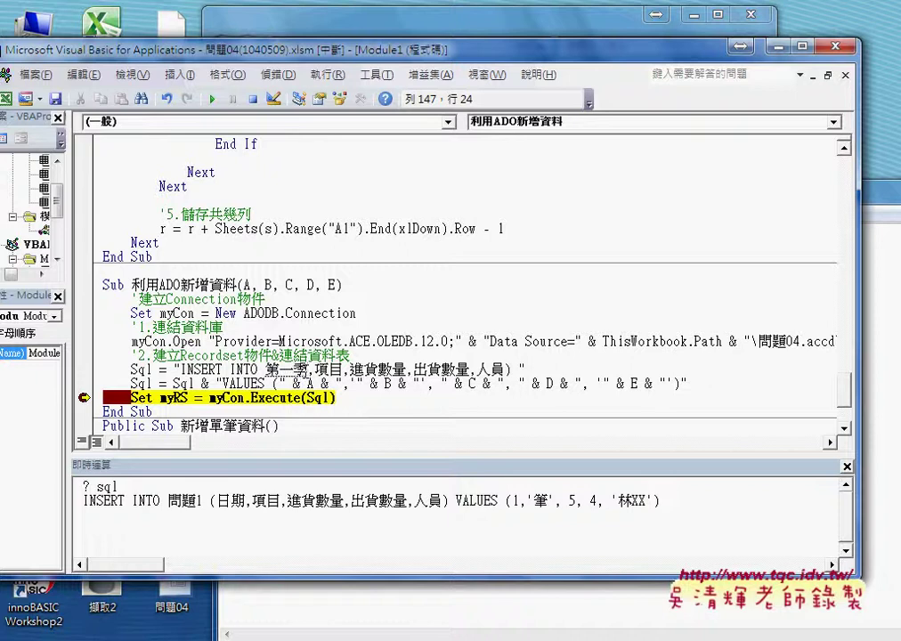
{"action": "type", "text": " (日期,"}
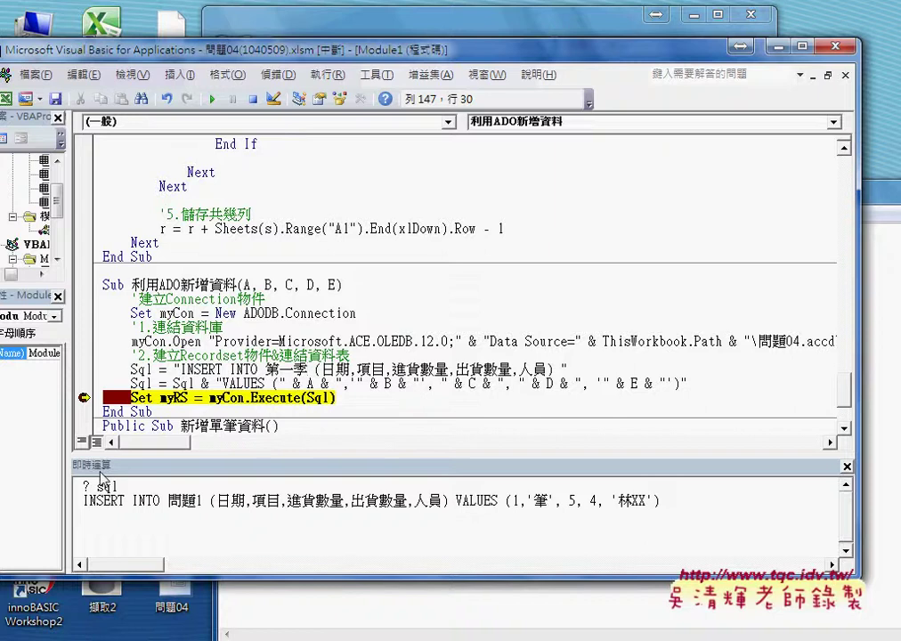
{"action": "left_click", "coordinate": [258, 489]}
{"action": "left_click_drag", "start_coordinate": [84, 397], "coordinate": [83, 369]}
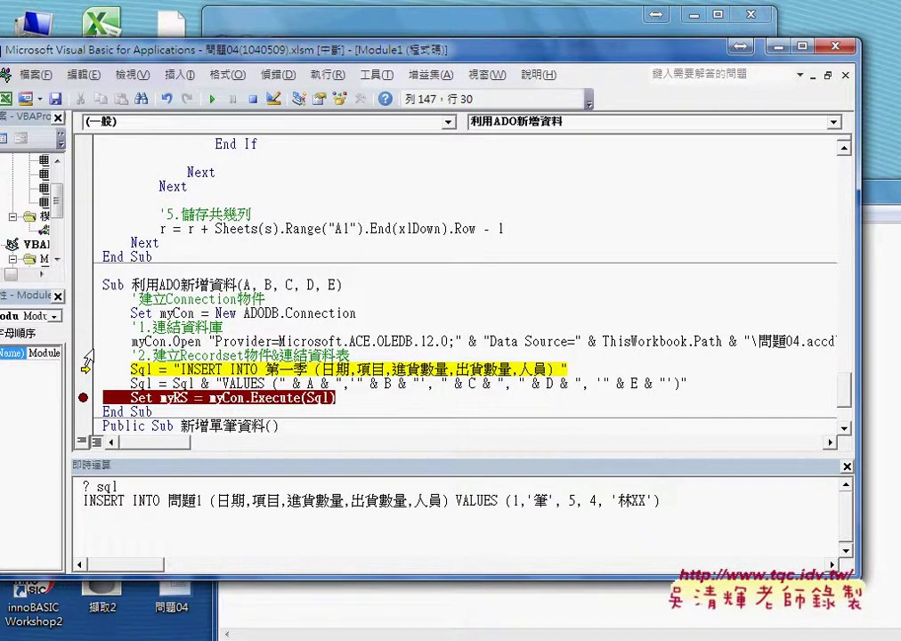
Rebuild the SQL and reprint ? sql, now showing INSERT INTO 第一季.
{"action": "key", "text": "F8"}
{"action": "key", "text": "F8"}
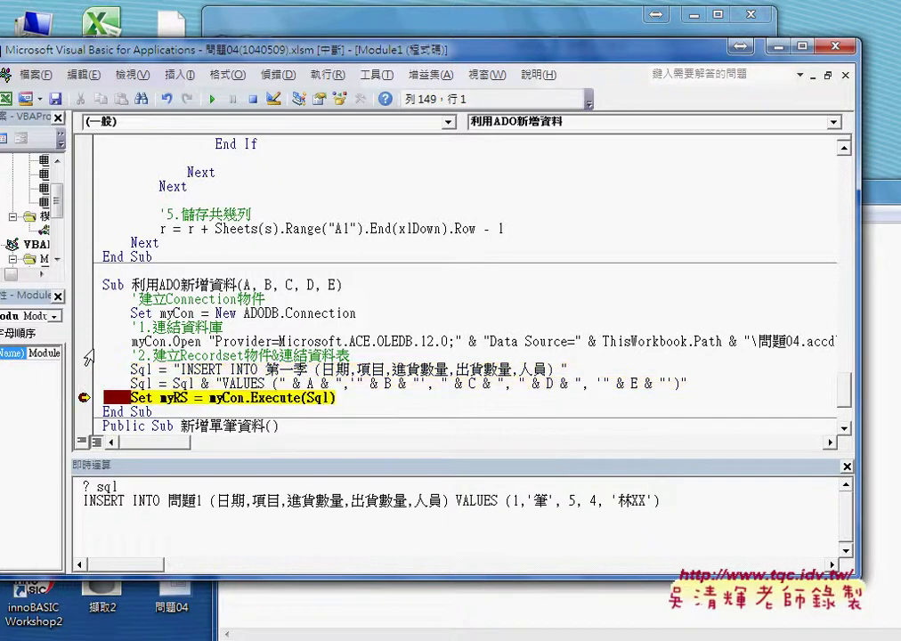
{"action": "left_click", "coordinate": [153, 486]}
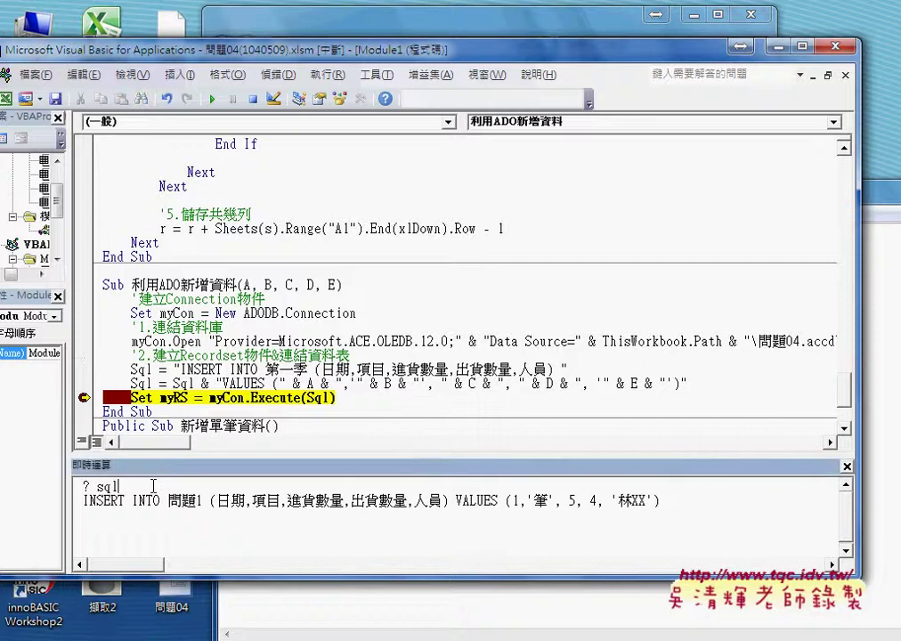
{"action": "key", "text": "Return"}
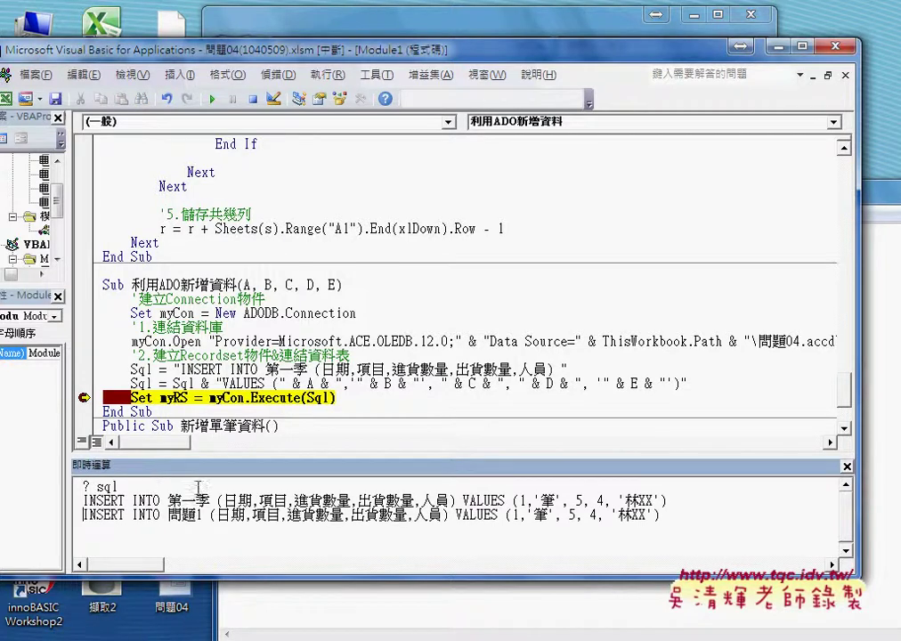
{"action": "left_click_drag", "start_coordinate": [168, 501], "coordinate": [209, 501]}
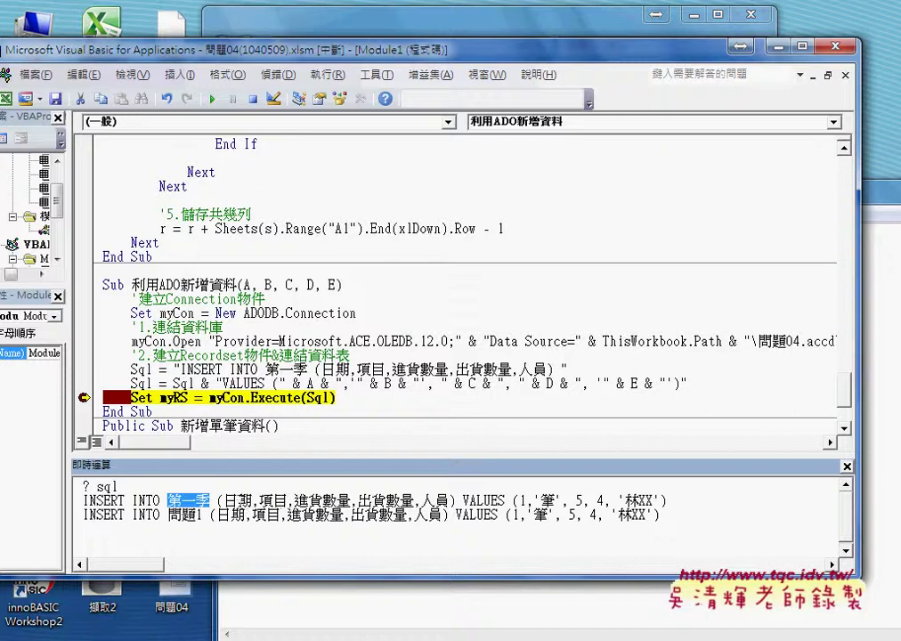
Review the printed VALUES and select the myCon.Execute(Sql) call in the code.
{"action": "left_click", "coordinate": [531, 502]}
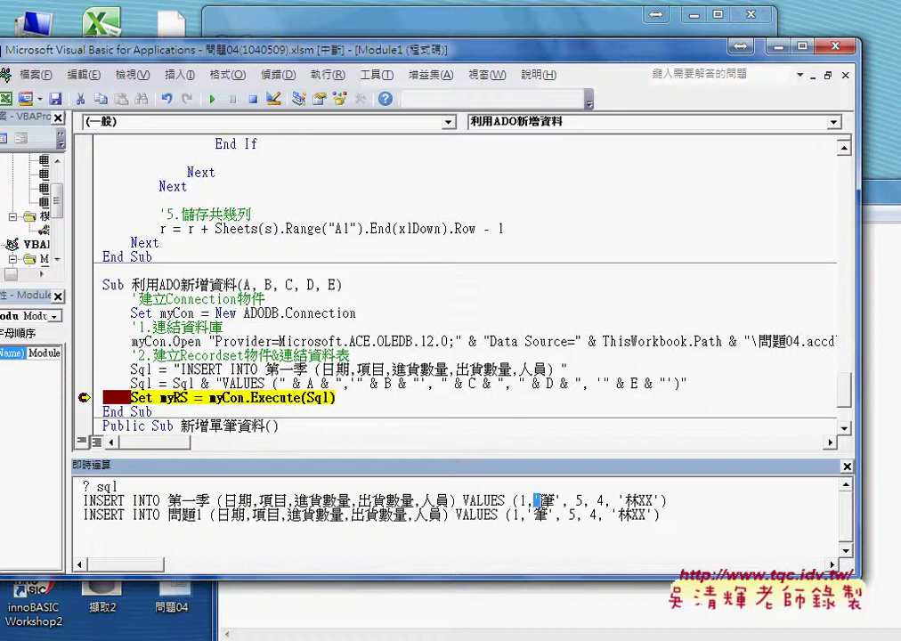
{"action": "double_click", "coordinate": [552, 501]}
{"action": "double_click", "coordinate": [646, 502]}
{"action": "left_click", "coordinate": [196, 397]}
{"action": "left_click", "coordinate": [309, 398]}
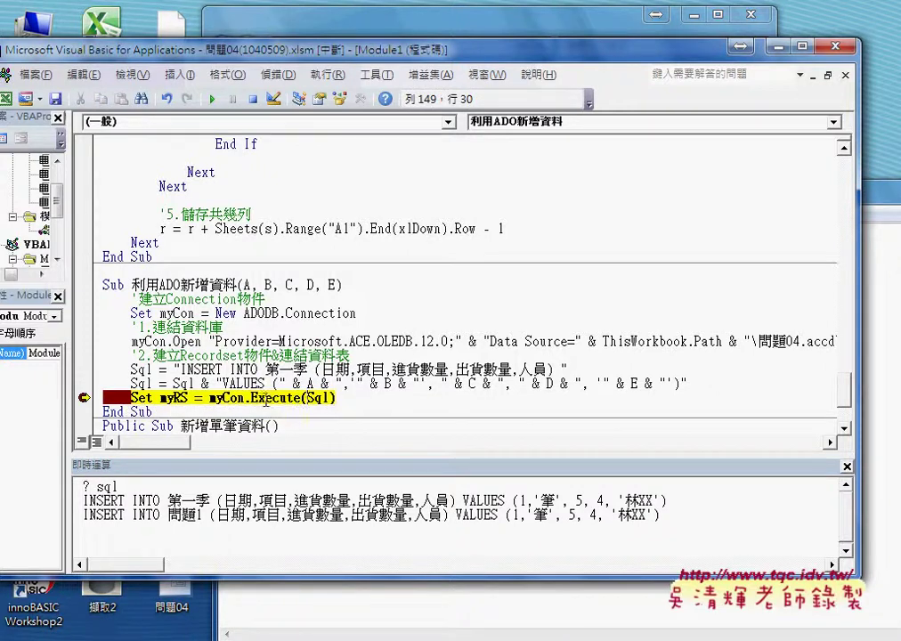
{"action": "left_click", "coordinate": [371, 398]}
{"action": "left_click_drag", "start_coordinate": [365, 397], "coordinate": [210, 401]}
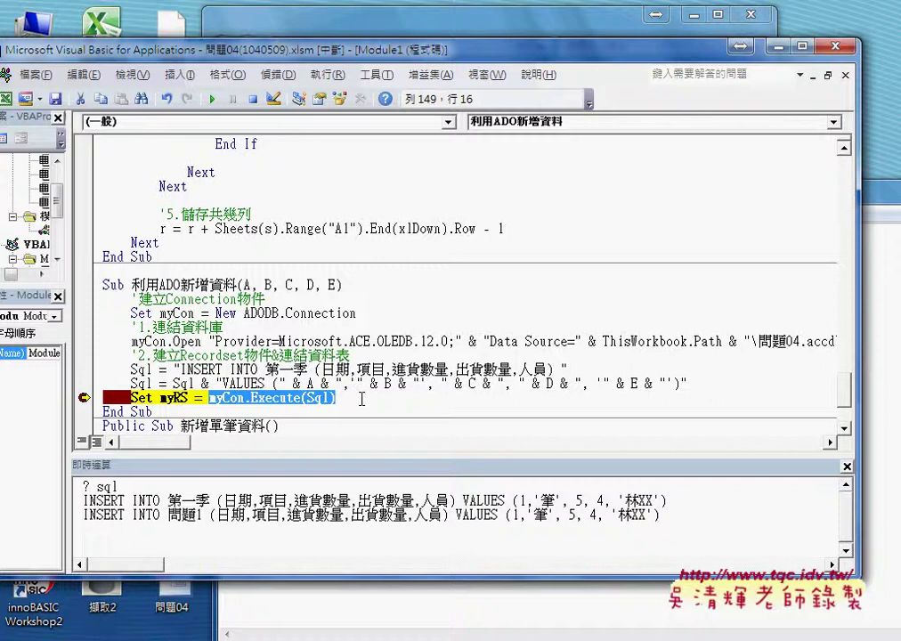
Execute the INSERT, remove the Execute-line breakpoint, finish the macro, and minimise the editor.
{"action": "key", "text": "F8"}
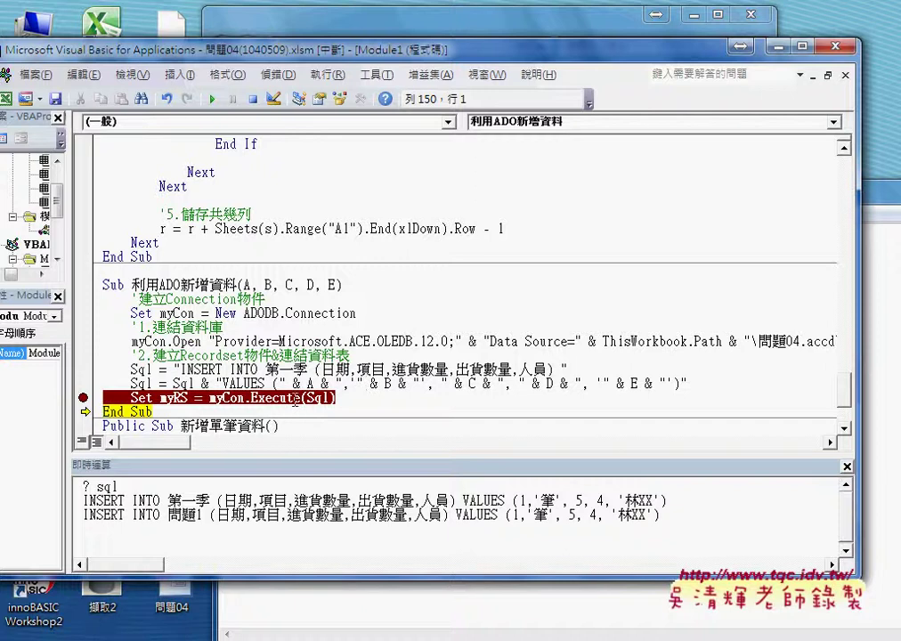
{"action": "left_click", "coordinate": [83, 398]}
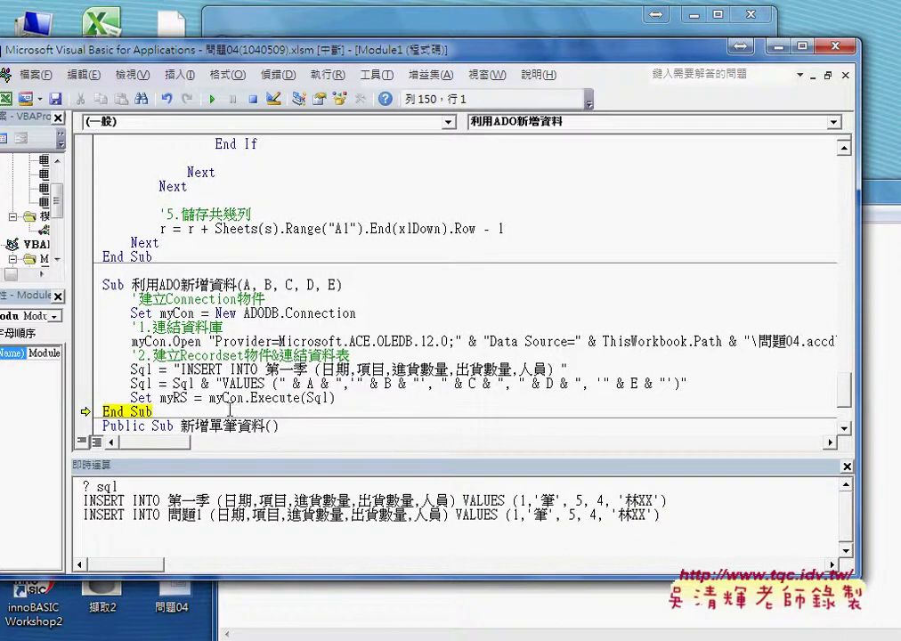
{"action": "left_click", "coordinate": [218, 101]}
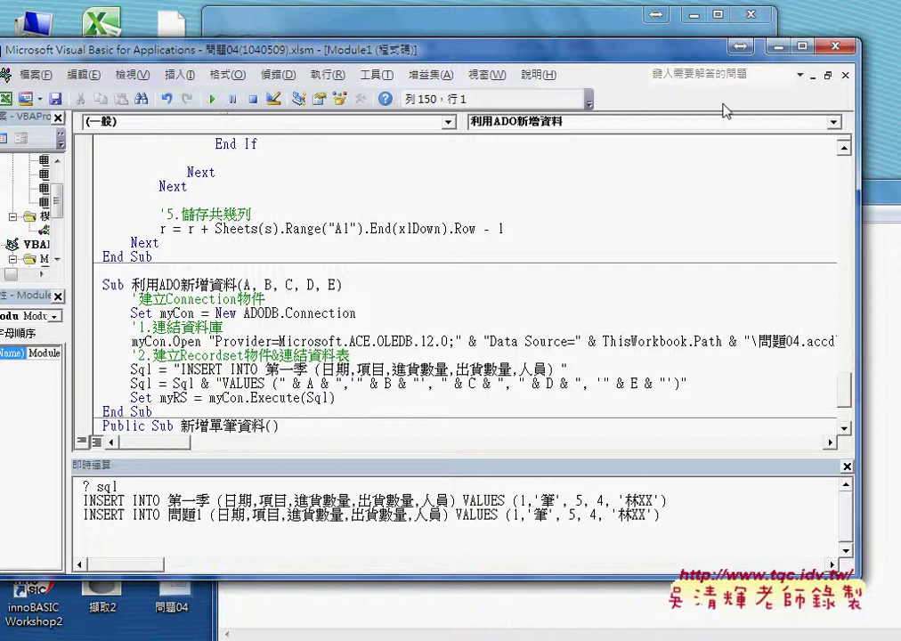
{"action": "left_click", "coordinate": [777, 45]}
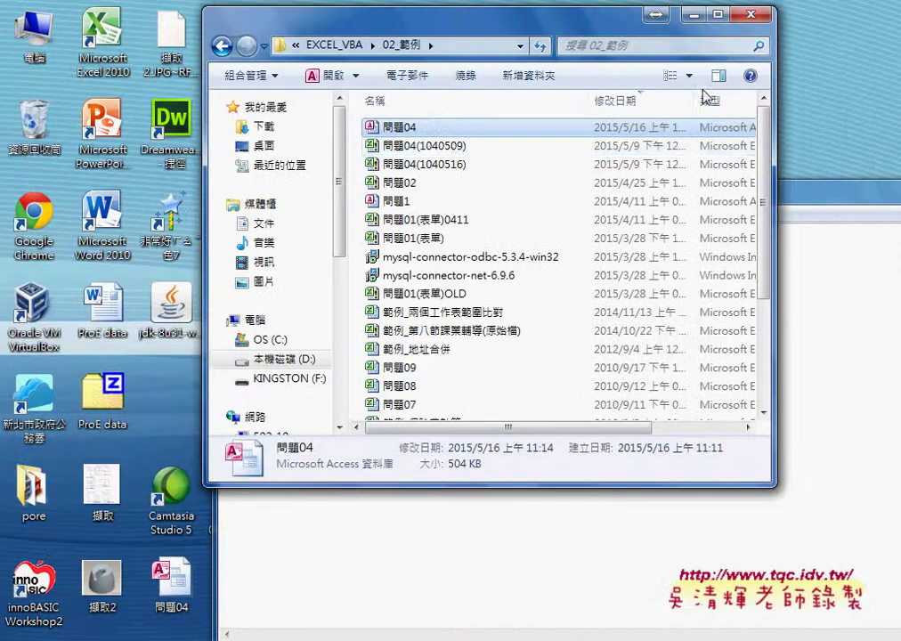
Open 問題04 in Access, enable content, and check the new 1, 筆, 5, 4 row in 第一季.
{"action": "double_click", "coordinate": [424, 127]}
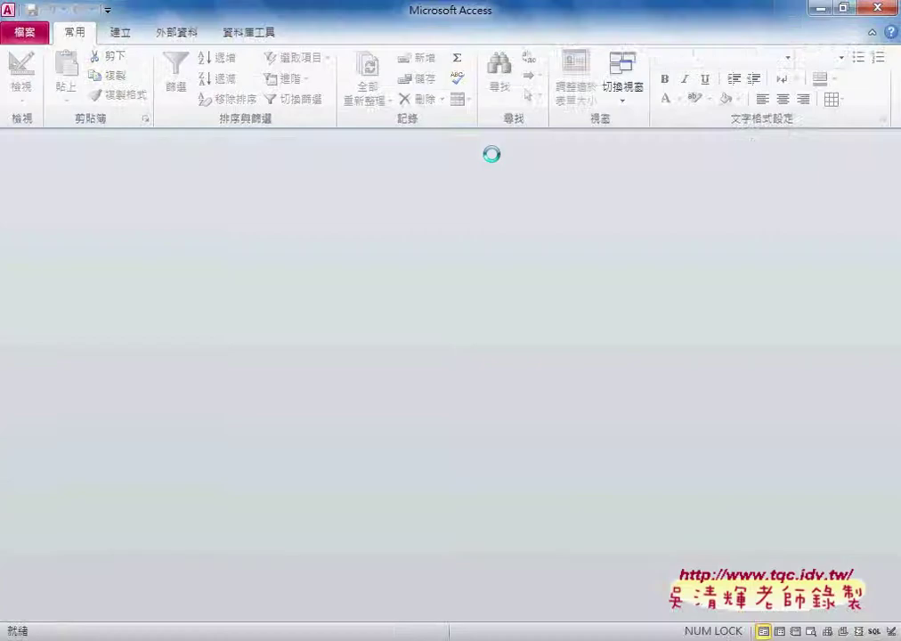
{"action": "left_click", "coordinate": [405, 147]}
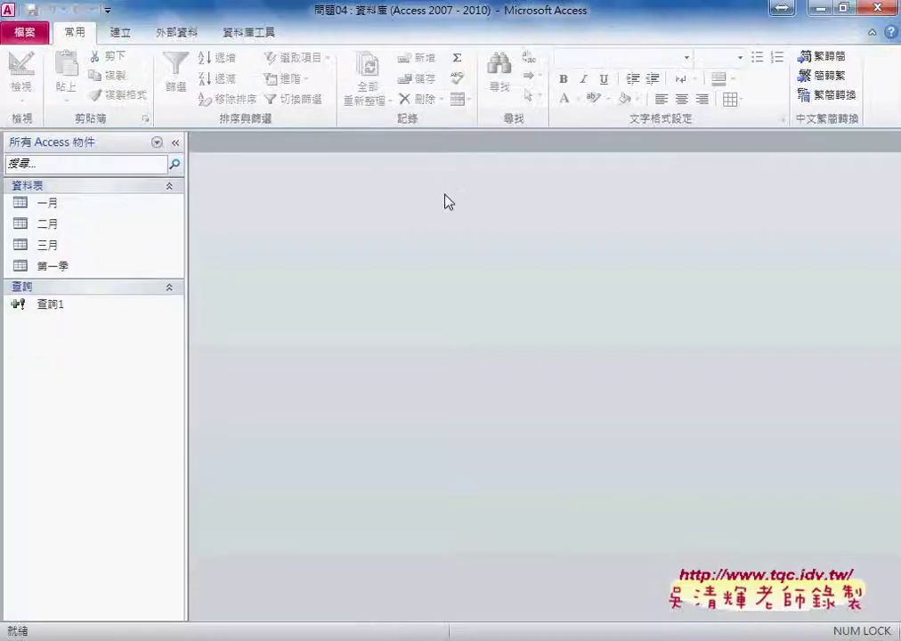
{"action": "double_click", "coordinate": [80, 272]}
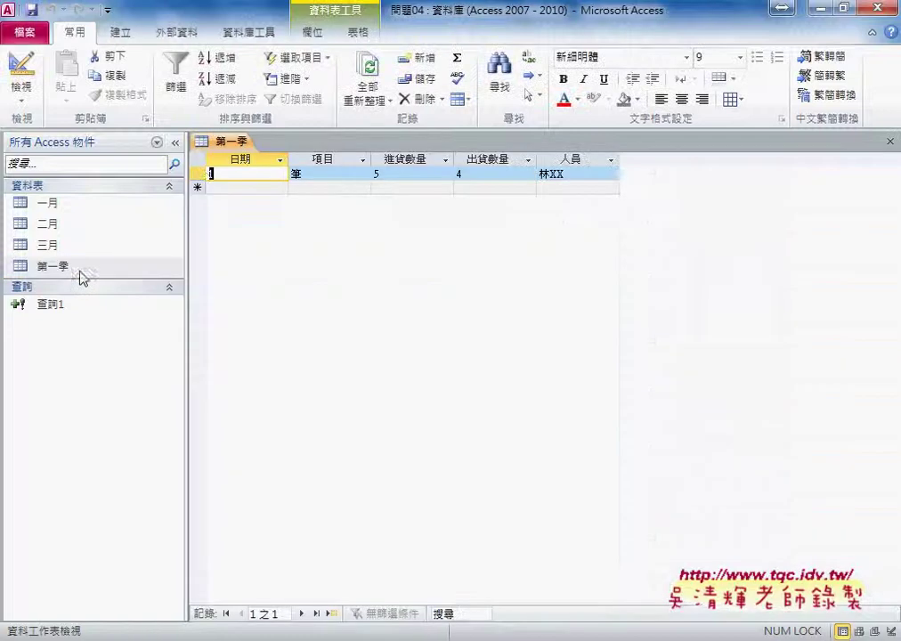
{"action": "left_click", "coordinate": [206, 174]}
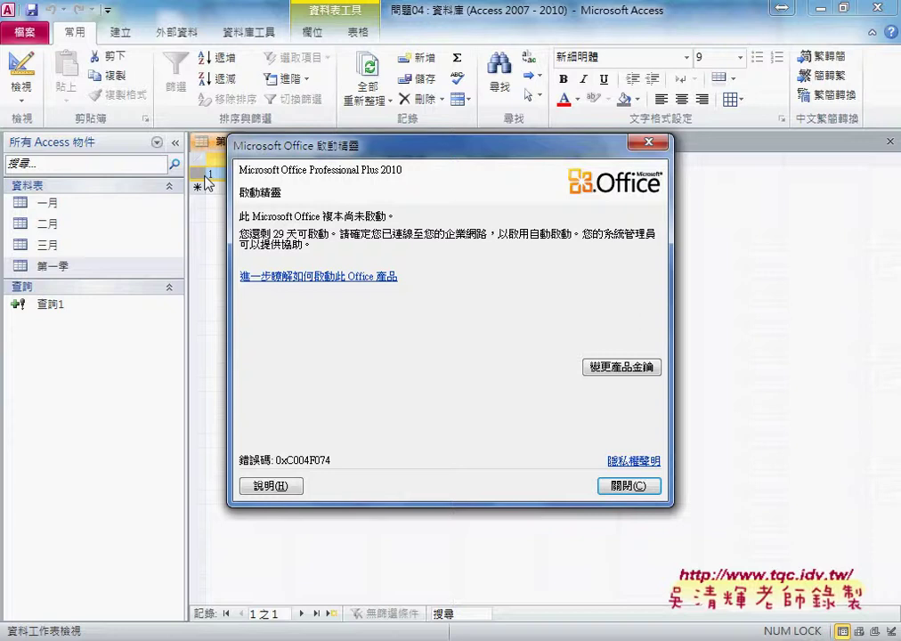
{"action": "left_click", "coordinate": [630, 487]}
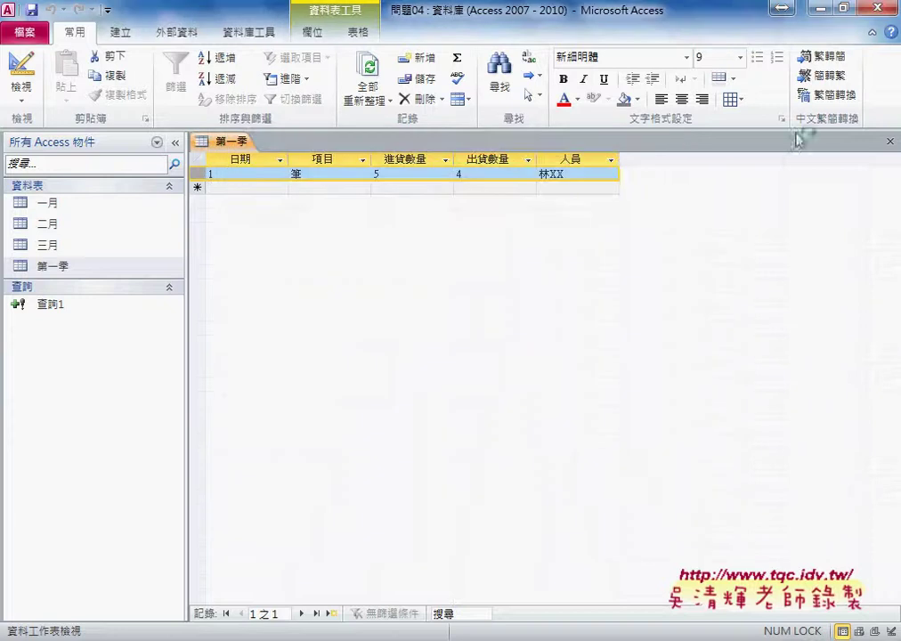
{"action": "left_click", "coordinate": [821, 8]}
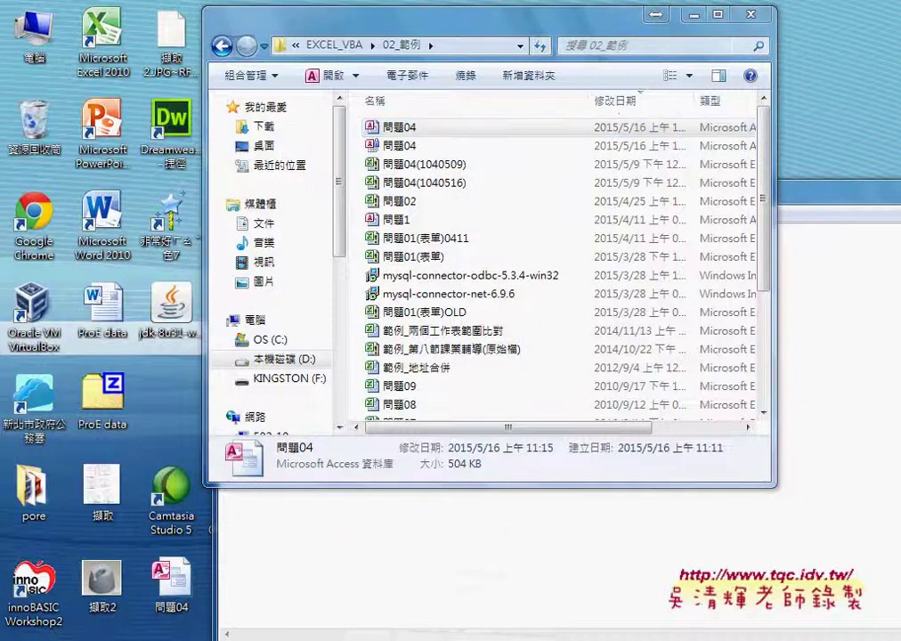
Back in the VBA editor, close the Immediate pane and cancel an unwanted Add Procedure dialog.
{"action": "key", "text": "alt+Tab"}
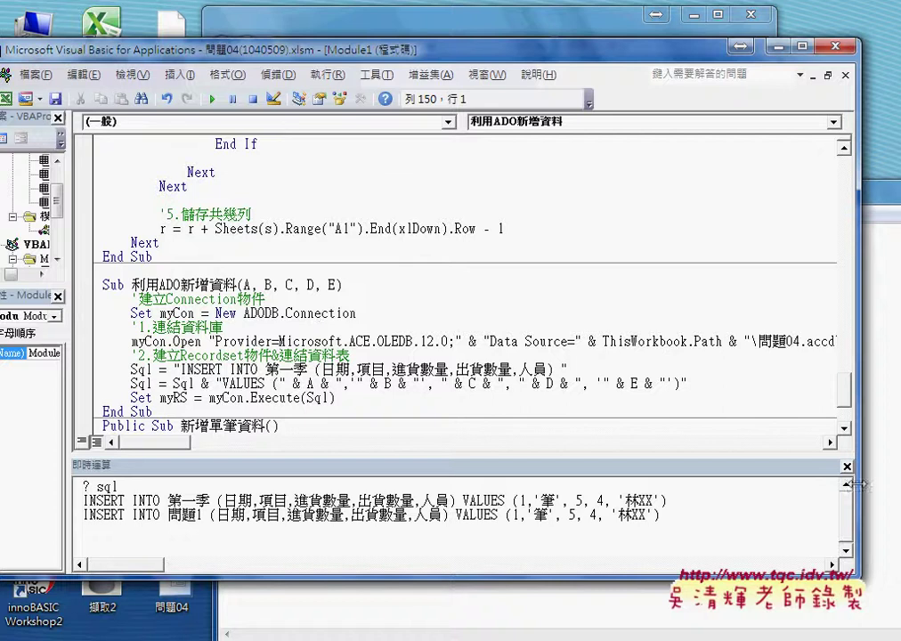
{"action": "left_click", "coordinate": [847, 466]}
{"action": "left_click", "coordinate": [664, 471]}
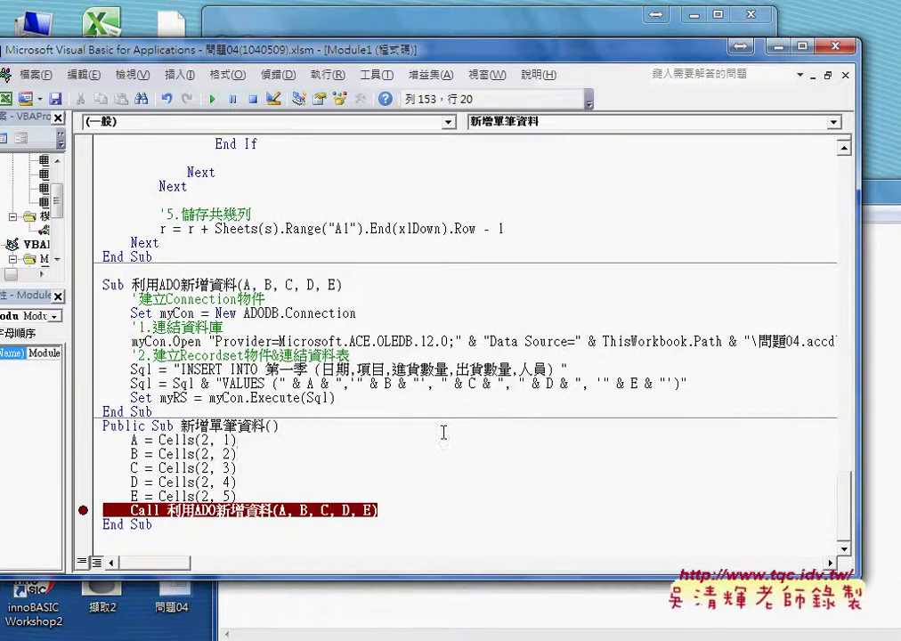
{"action": "left_click_drag", "start_coordinate": [160, 413], "coordinate": [93, 281]}
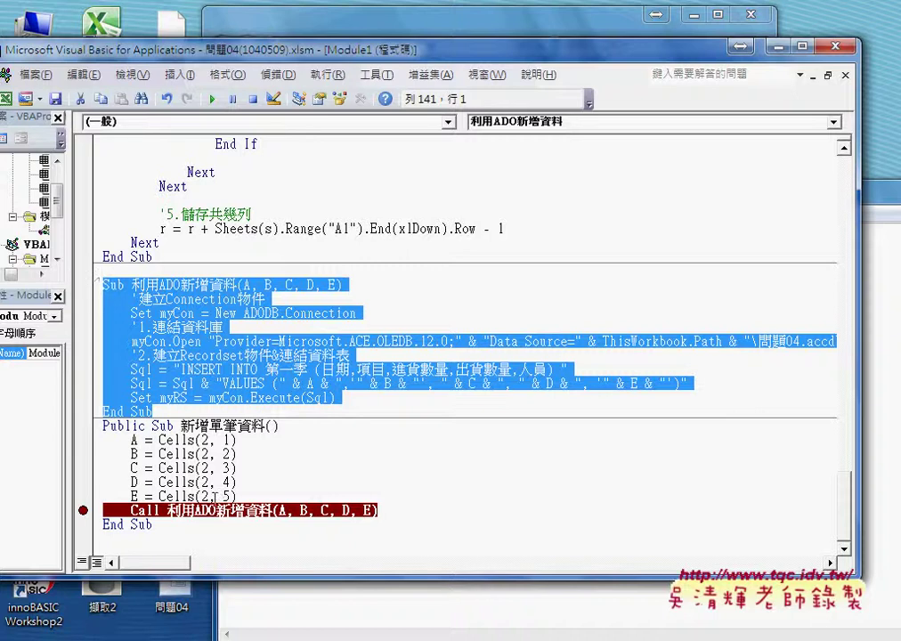
{"action": "left_click", "coordinate": [165, 511]}
{"action": "left_click_drag", "start_coordinate": [181, 427], "coordinate": [266, 426]}
{"action": "left_click", "coordinate": [175, 76]}
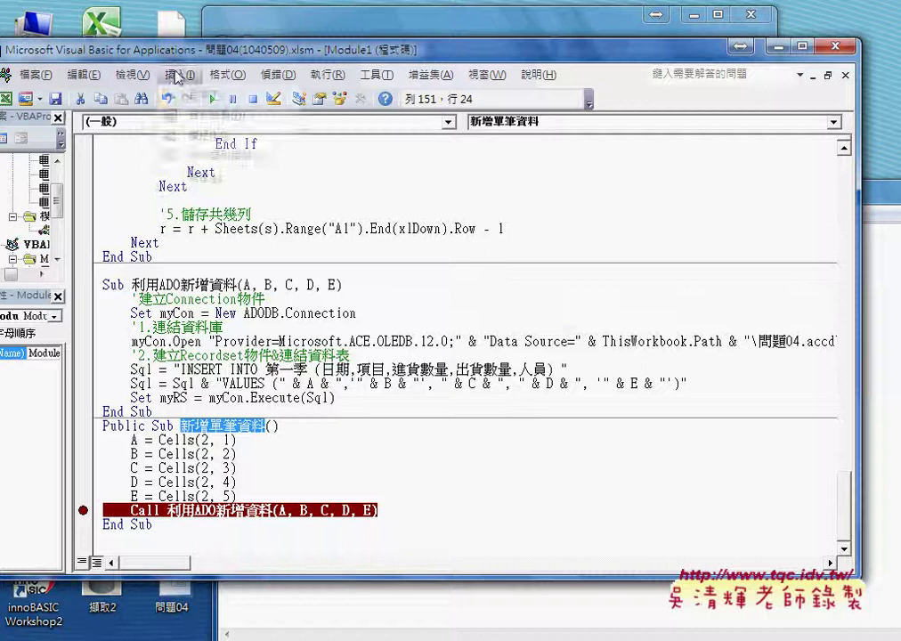
{"action": "left_click", "coordinate": [196, 98]}
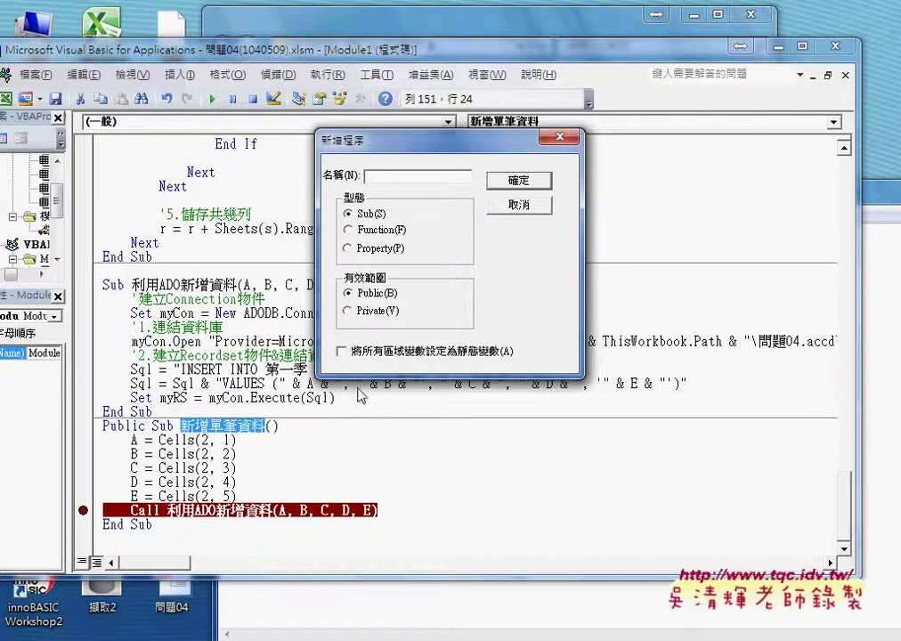
{"action": "left_click", "coordinate": [535, 206]}
Select and copy both the 利用ADO新增資料 and 新增單筆資料 procedures.
{"action": "left_click_drag", "start_coordinate": [177, 530], "coordinate": [100, 285]}
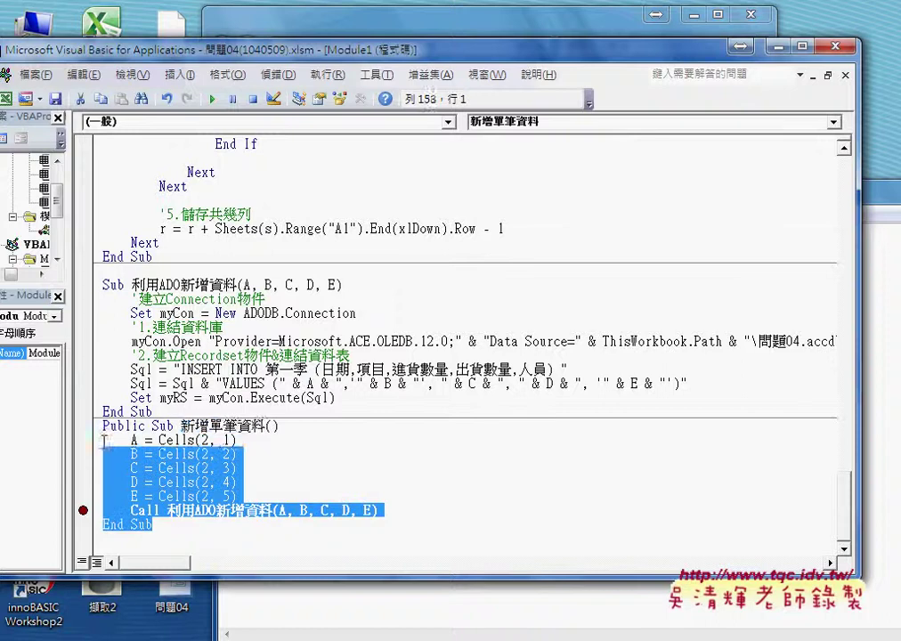
{"action": "right_click", "coordinate": [188, 358]}
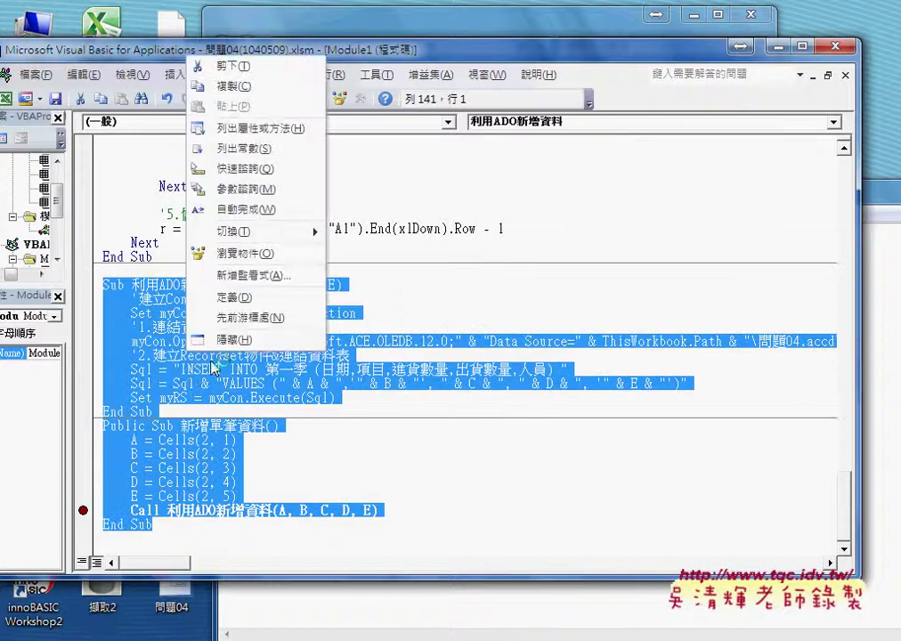
{"action": "left_click", "coordinate": [221, 86]}
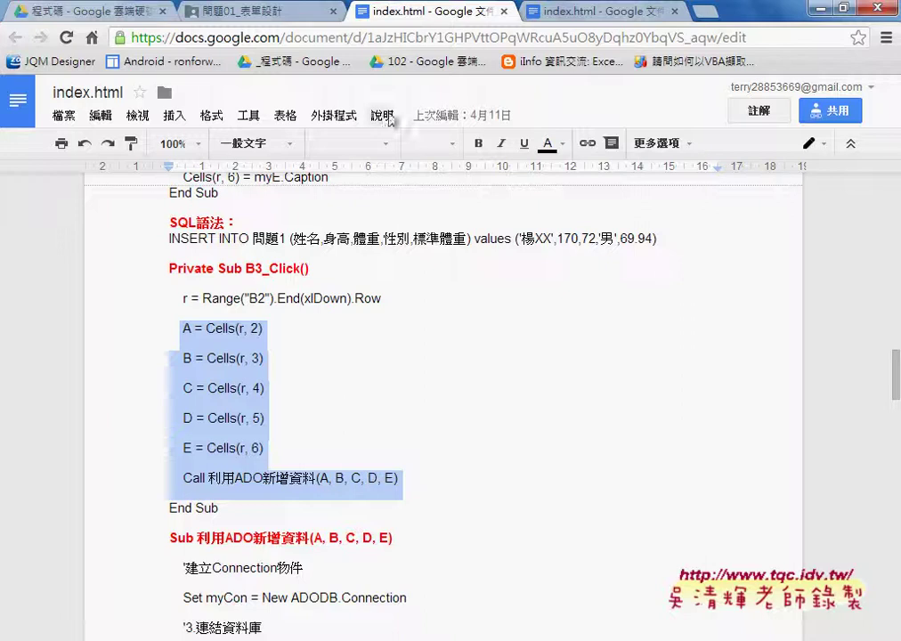
Paste the copied VBA procedures on a new line below the SQL INSERT line.
{"action": "left_click", "coordinate": [545, 11]}
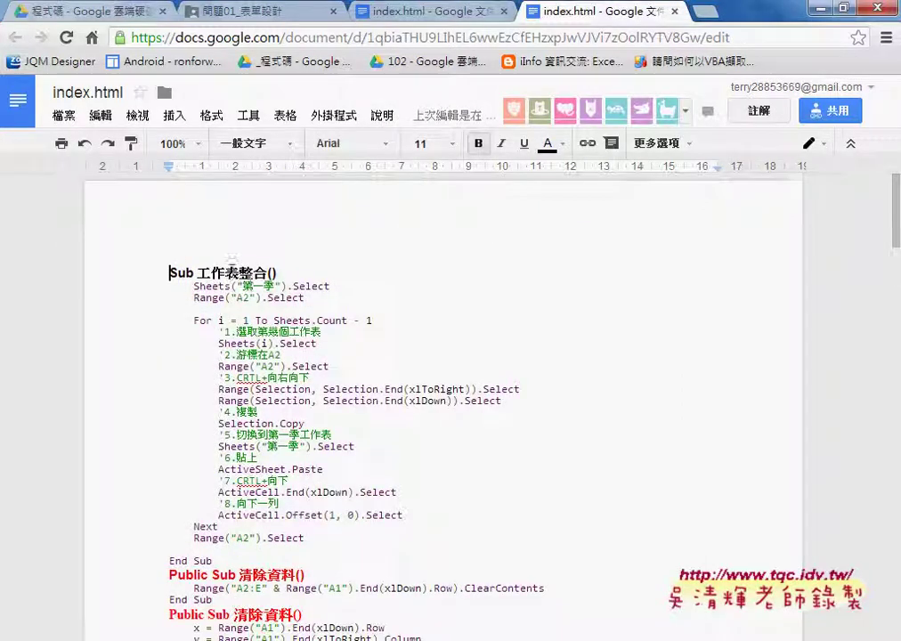
{"action": "scroll", "coordinate": [277, 306], "scroll_direction": "down", "scroll_amount": 5}
{"action": "scroll", "coordinate": [277, 306], "scroll_direction": "down", "scroll_amount": 5}
{"action": "scroll", "coordinate": [277, 305], "scroll_direction": "down", "scroll_amount": 5}
{"action": "scroll", "coordinate": [277, 306], "scroll_direction": "down", "scroll_amount": 5}
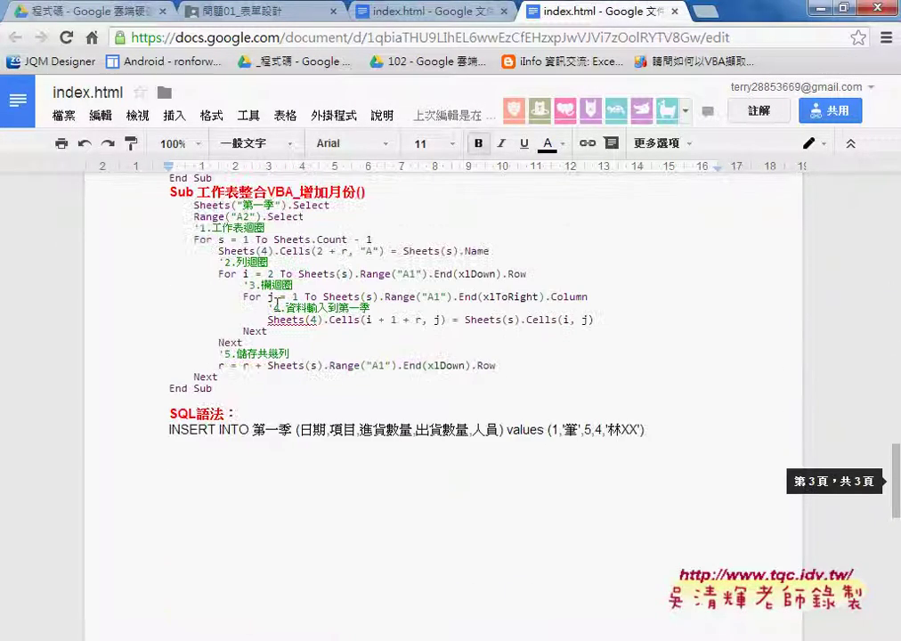
{"action": "scroll", "coordinate": [230, 302], "scroll_direction": "down", "scroll_amount": 2}
{"action": "left_click", "coordinate": [713, 258]}
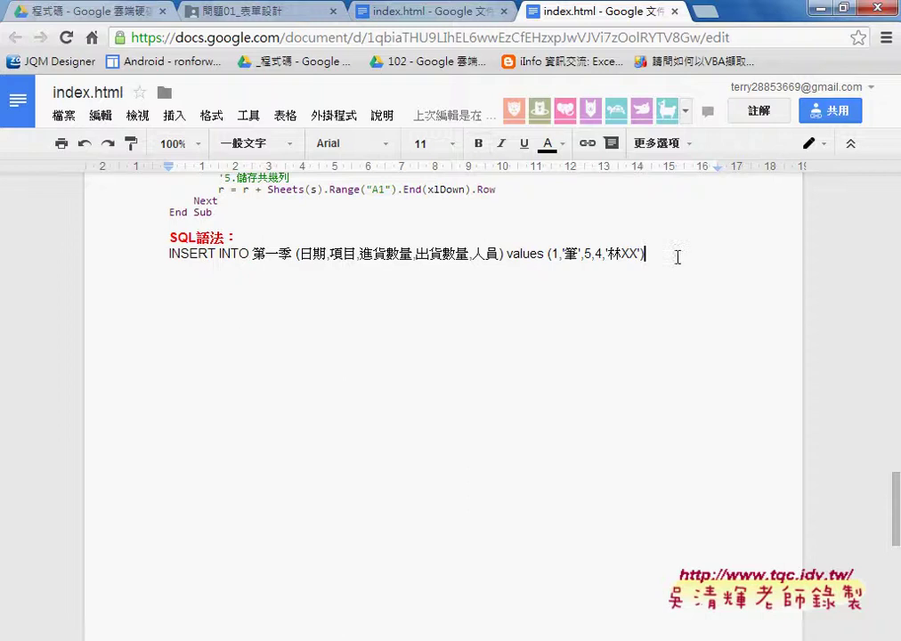
{"action": "key", "text": "Return"}
{"action": "key", "text": "Return"}
{"action": "type", "text": "Sub 利用ADO新增資料(A, B, C, D, E)     '建立Connection物件     Set myCon = New ADODB.Connection     '1.連結資料庫     myCon.Open \"Provider=Microsoft.ACE.OLEDB.12.0;\" & \"Data Source=\" & ThisWorkbook.Path & \"\\問題04.accdb;\"     '2.建立Recordset物件&連結資料表     Sql = \"INSERT INTO 第一季 (日期,項目,進貨數量,出貨數量,人員) \"     Sql = Sql & \"VALUES (\" & A & \",'\" & B & \"', \" & C & \", \" & D & \", '\" & E & \"')\"     Set myRS = myCon.Execute(Sql) End Sub Public Sub 新增單筆資料()     A = Cells(2, 1)     B = Cells(2, 2)     C = Cells(2, 3)     D = Cells(2, 4)     E = Cells(2, 5)     Call 利用ADO新增資料(A, B, C, D, E) End Sub"}
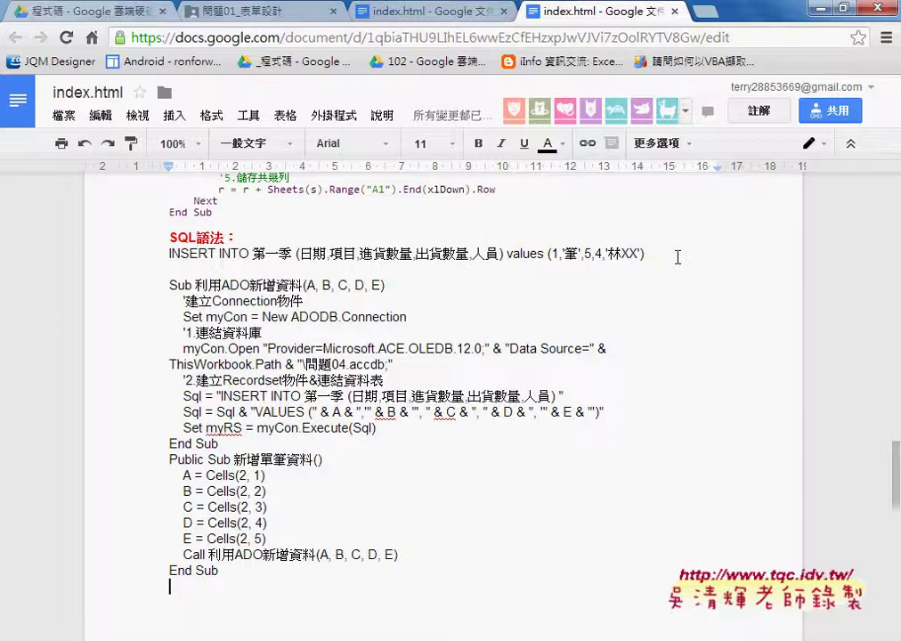
Copy the SQL語法： heading style onto both Sub lines with Paint Format.
{"action": "left_click", "coordinate": [387, 285]}
{"action": "left_click_drag", "start_coordinate": [219, 444], "coordinate": [145, 297]}
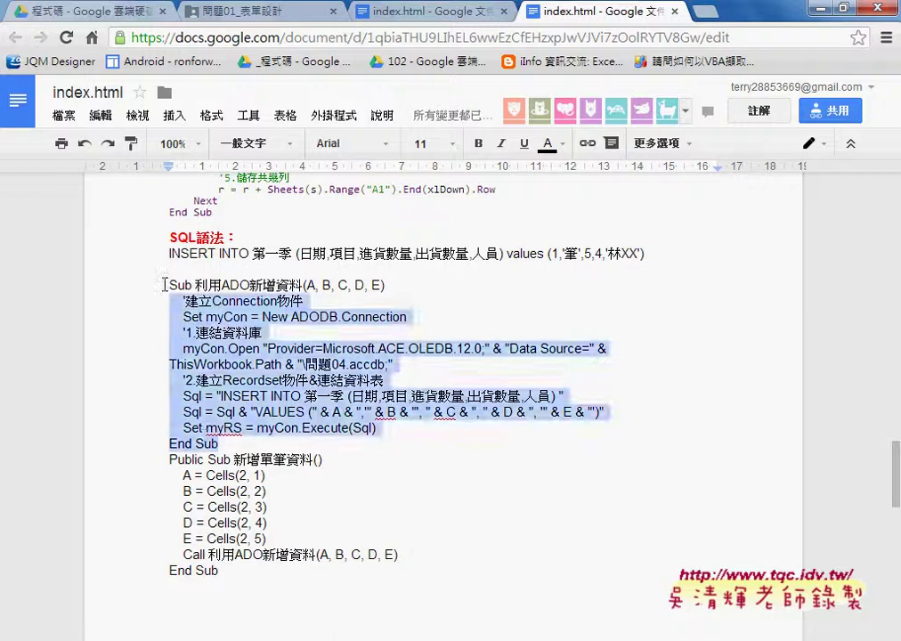
{"action": "left_click", "coordinate": [164, 285]}
{"action": "left_click_drag", "start_coordinate": [169, 237], "coordinate": [238, 237]}
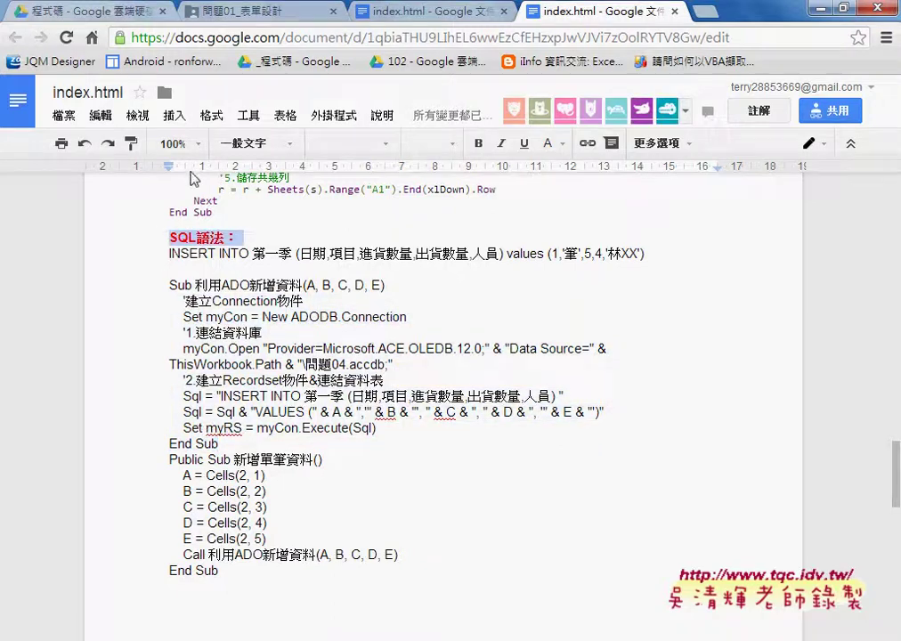
{"action": "left_click", "coordinate": [131, 143]}
{"action": "left_click_drag", "start_coordinate": [169, 285], "coordinate": [408, 285]}
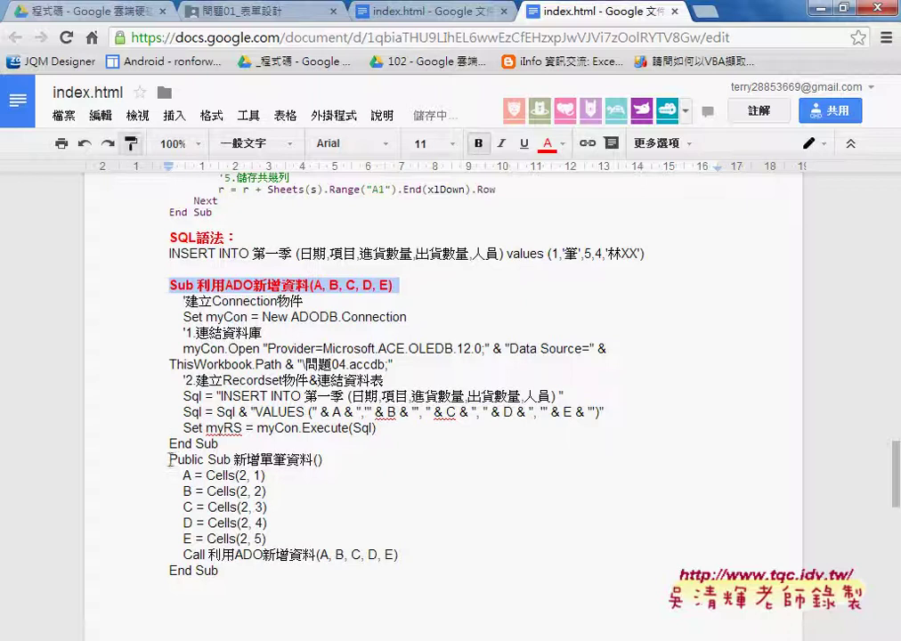
{"action": "left_click_drag", "start_coordinate": [170, 460], "coordinate": [349, 460]}
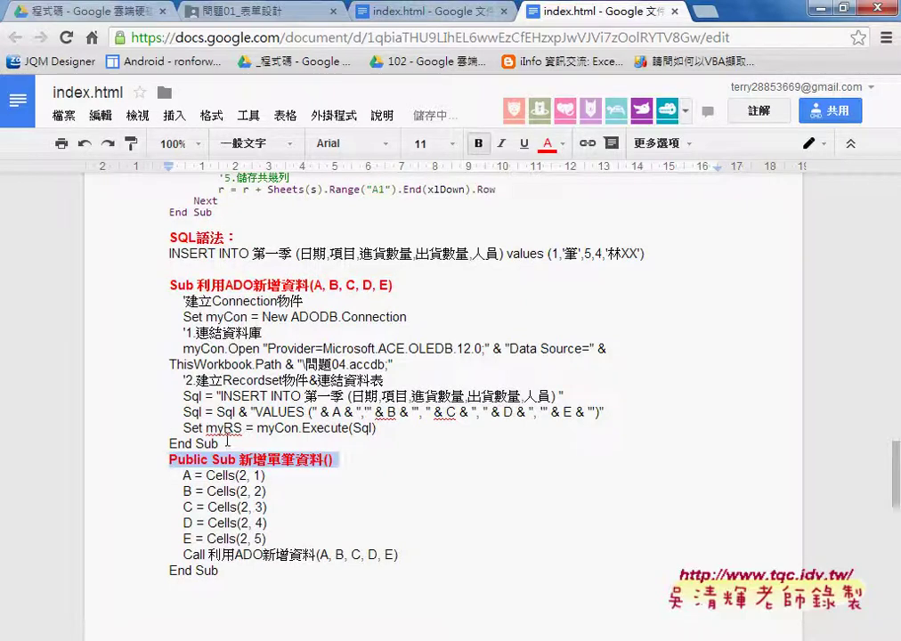
Format the 利用ADO新增資料 body as code with Code Pretty, then select the second body.
{"action": "left_click_drag", "start_coordinate": [227, 443], "coordinate": [141, 298]}
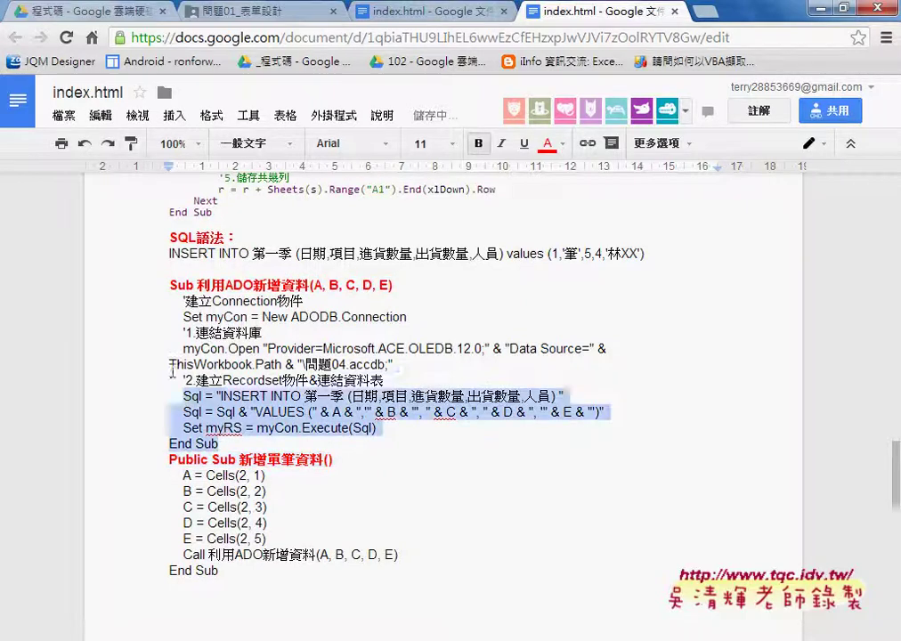
{"action": "left_click", "coordinate": [334, 116]}
{"action": "mouse_move", "coordinate": [363, 145]}
{"action": "left_click", "coordinate": [497, 149]}
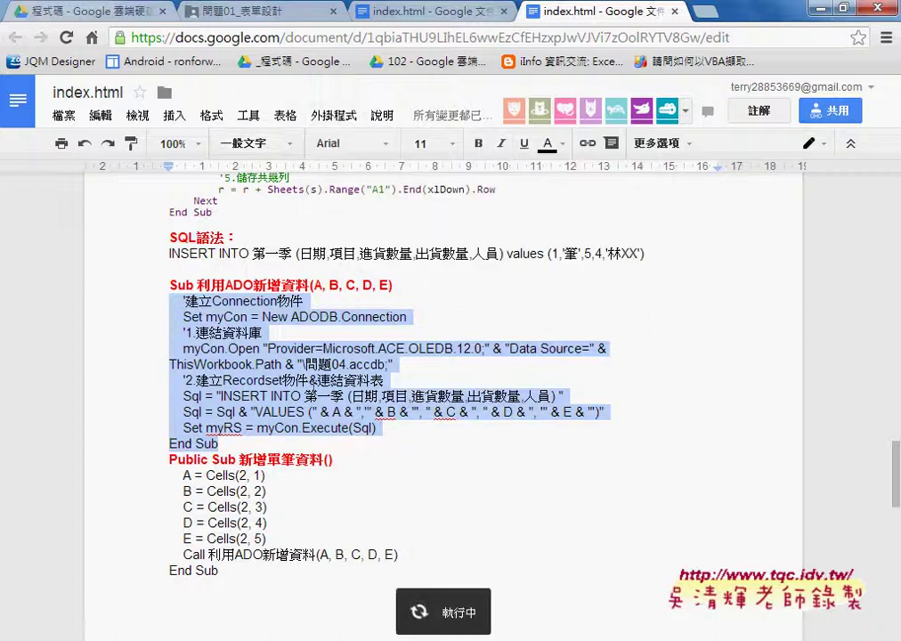
{"action": "left_click_drag", "start_coordinate": [221, 571], "coordinate": [169, 472]}
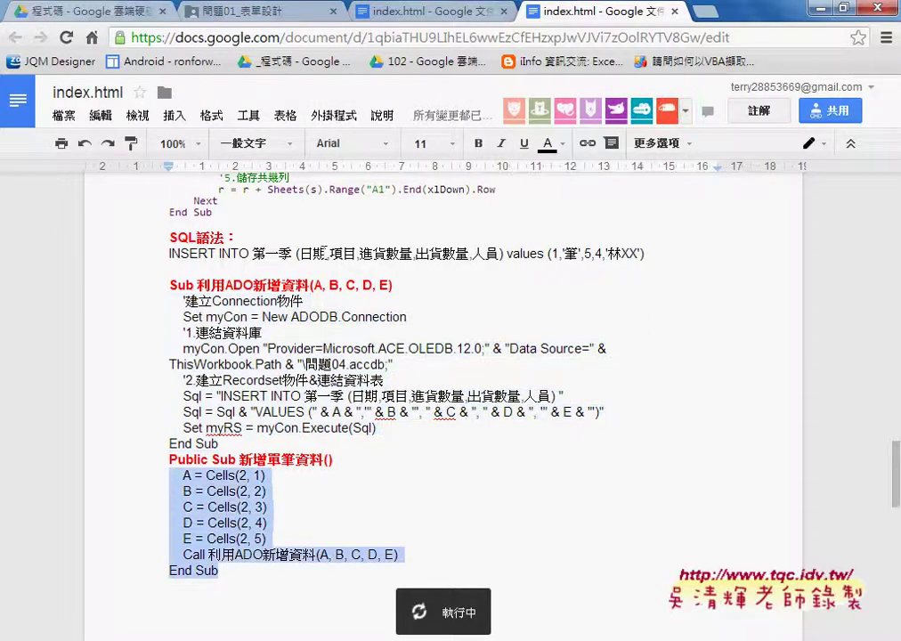
{"action": "left_click", "coordinate": [338, 116]}
{"action": "mouse_move", "coordinate": [363, 145]}
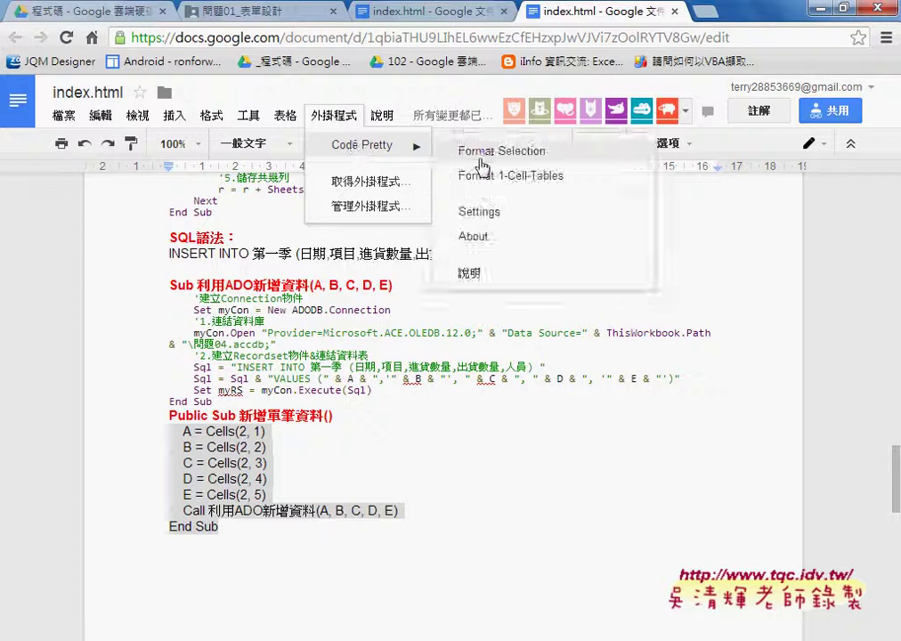